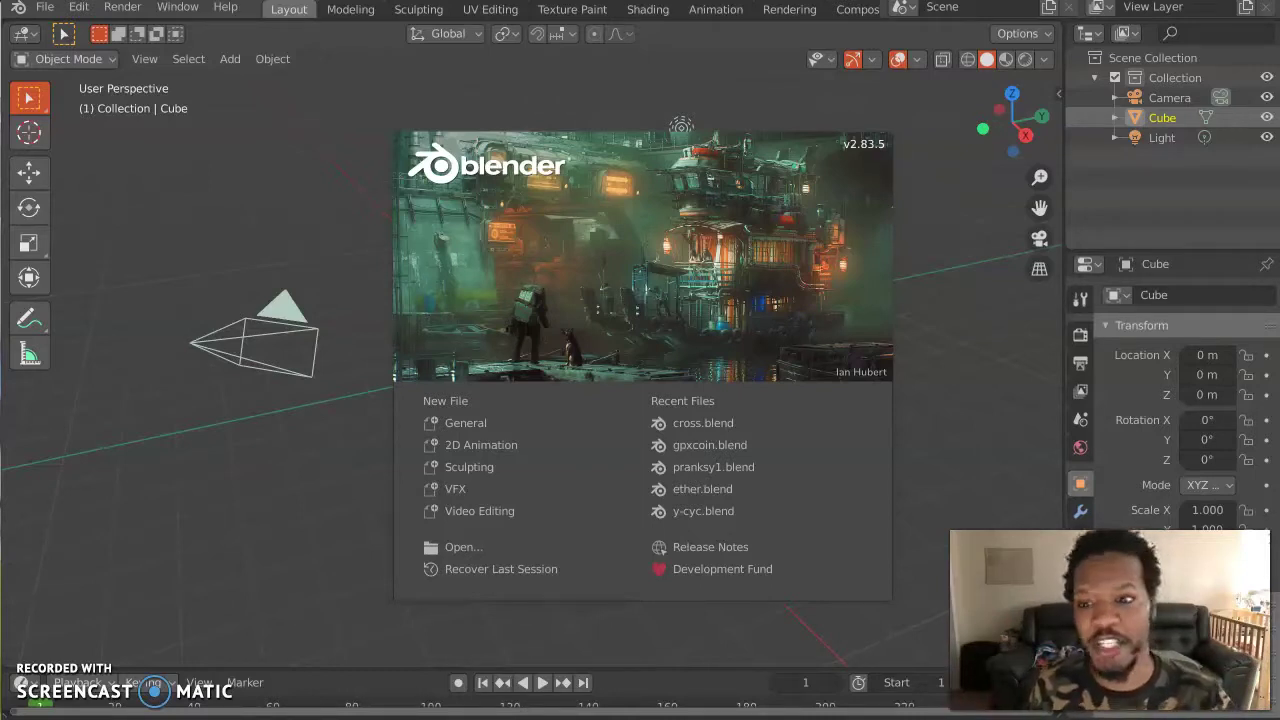
Step: Start a new General file and view the scene through the camera
click(467, 423)
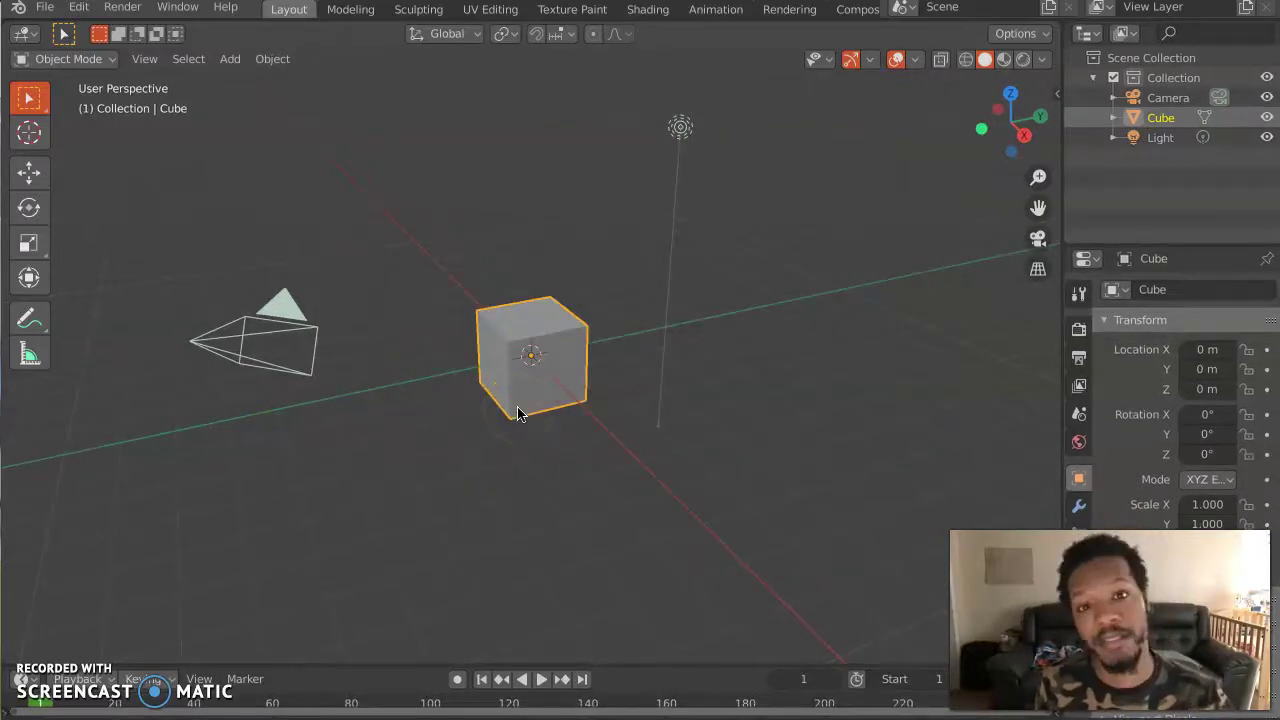
middle_drag(518, 414, 518, 414)
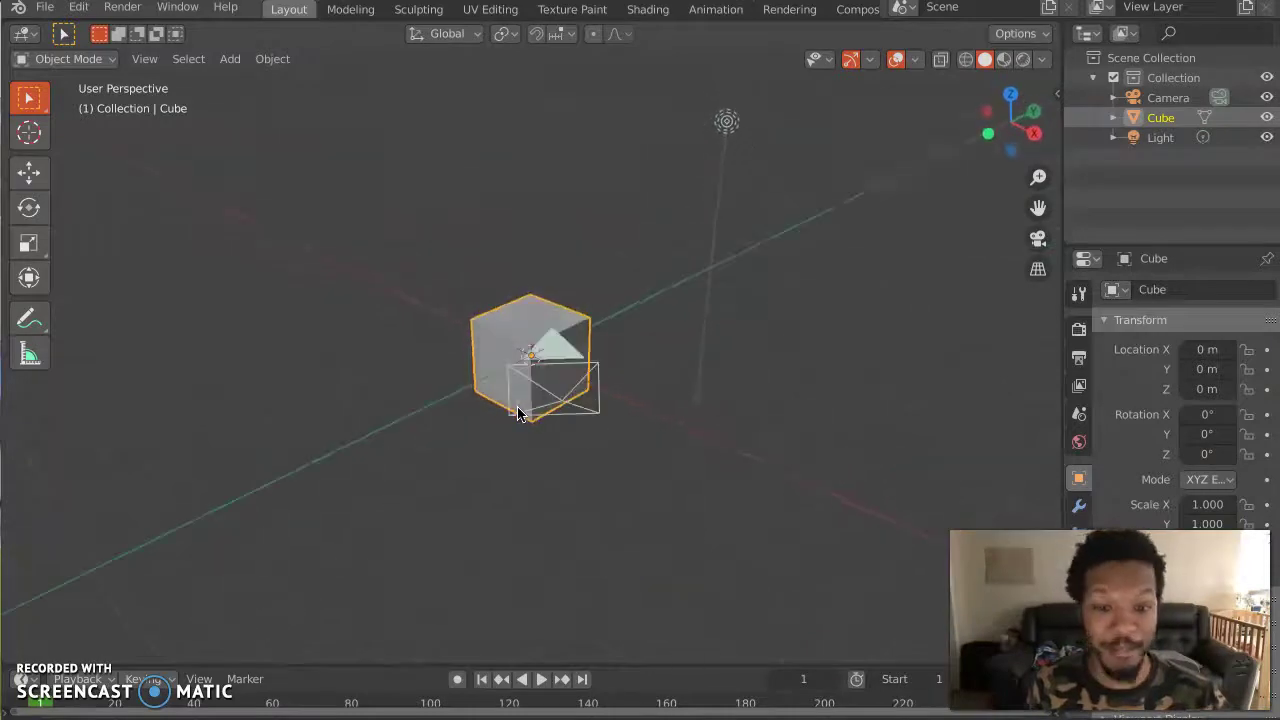
click(1038, 238)
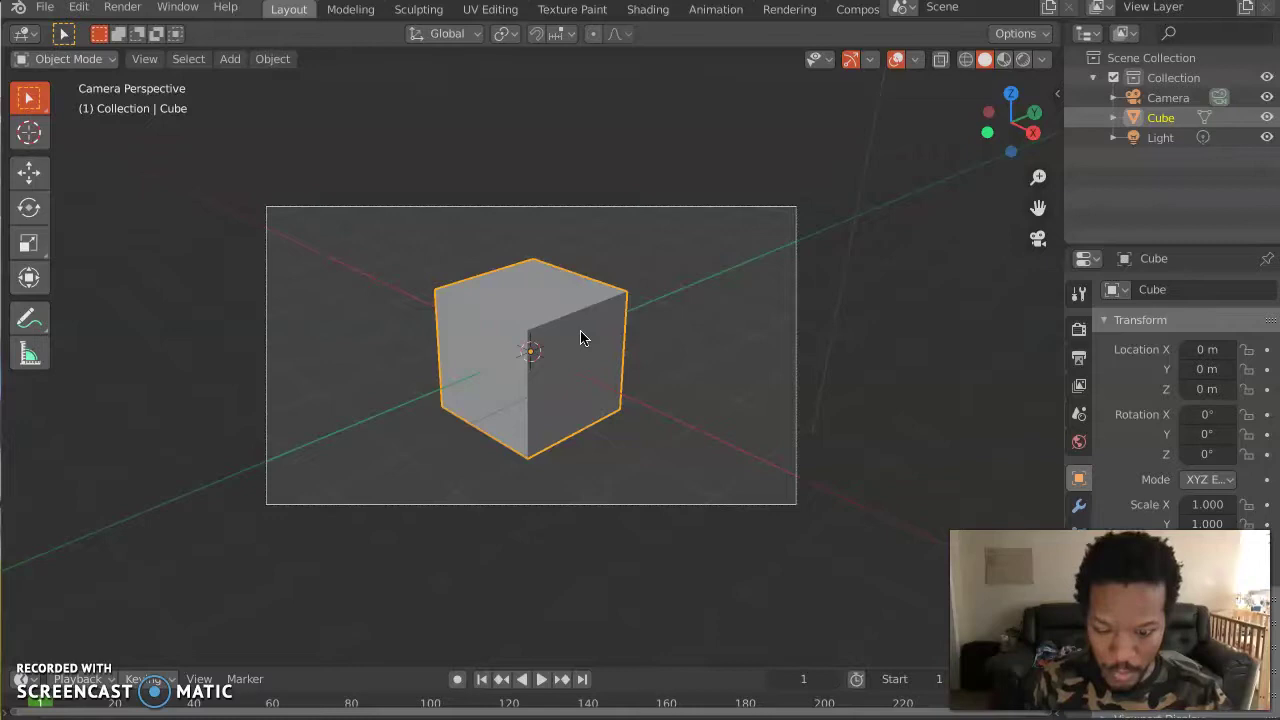
Step: Delete the default cube and add a new mesh cube with its alignment set to World
right_click(1158, 120)
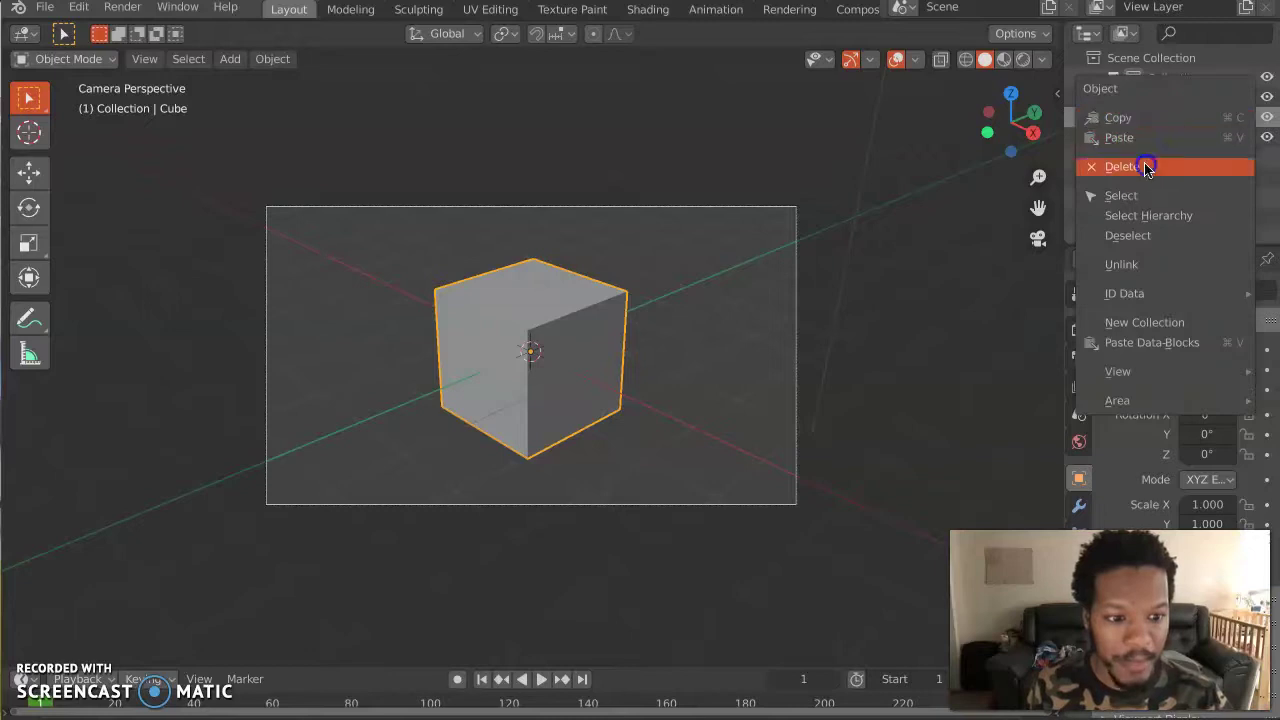
click(1157, 165)
key(shift+a)
mouse_move(623, 251)
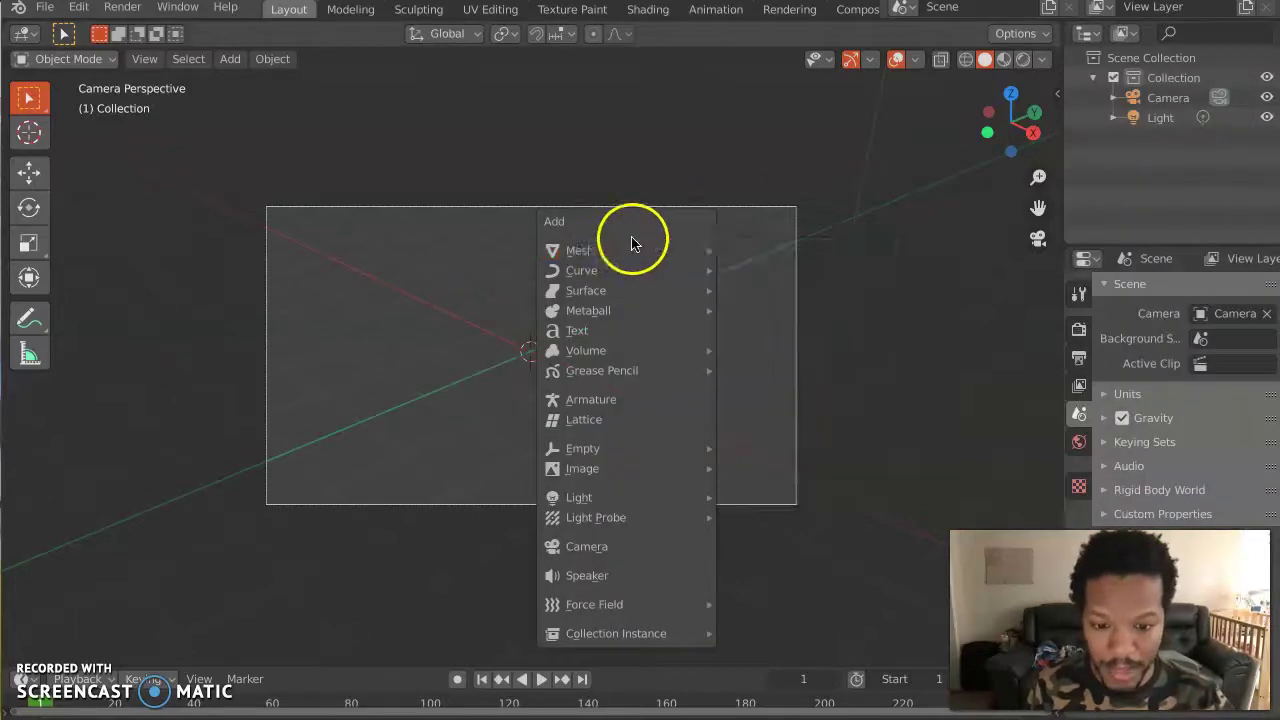
click(742, 270)
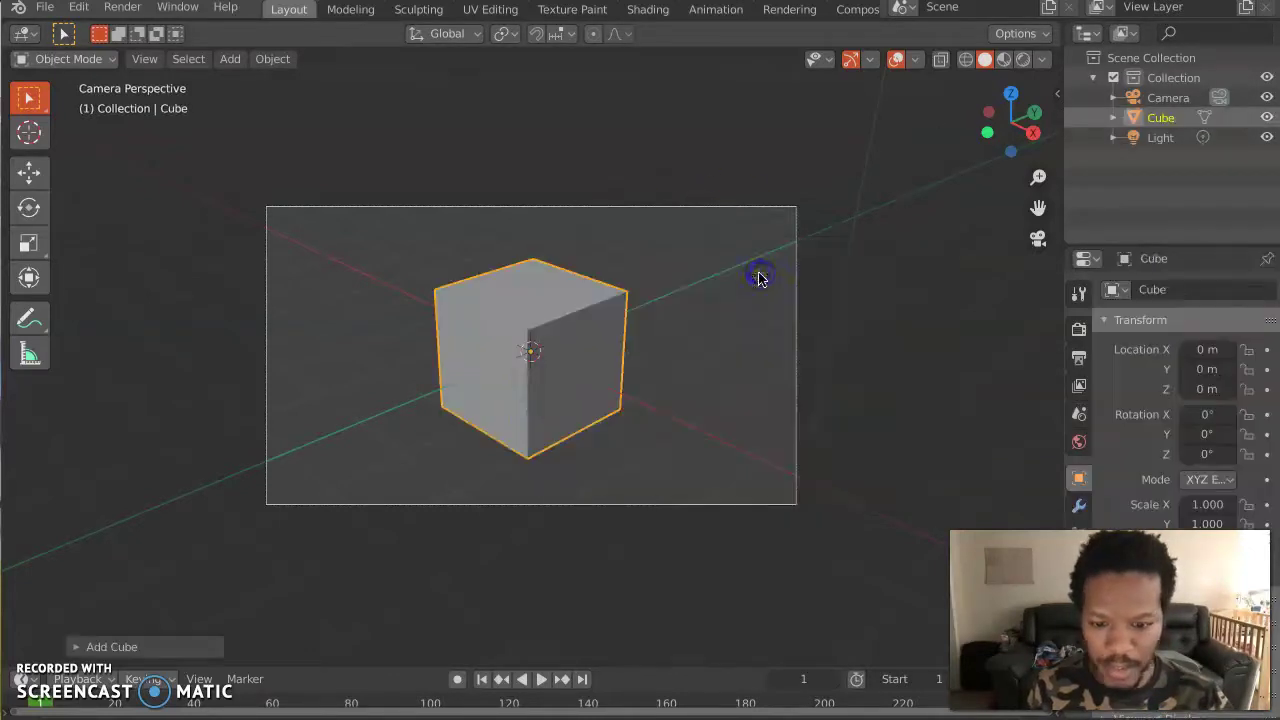
click(70, 646)
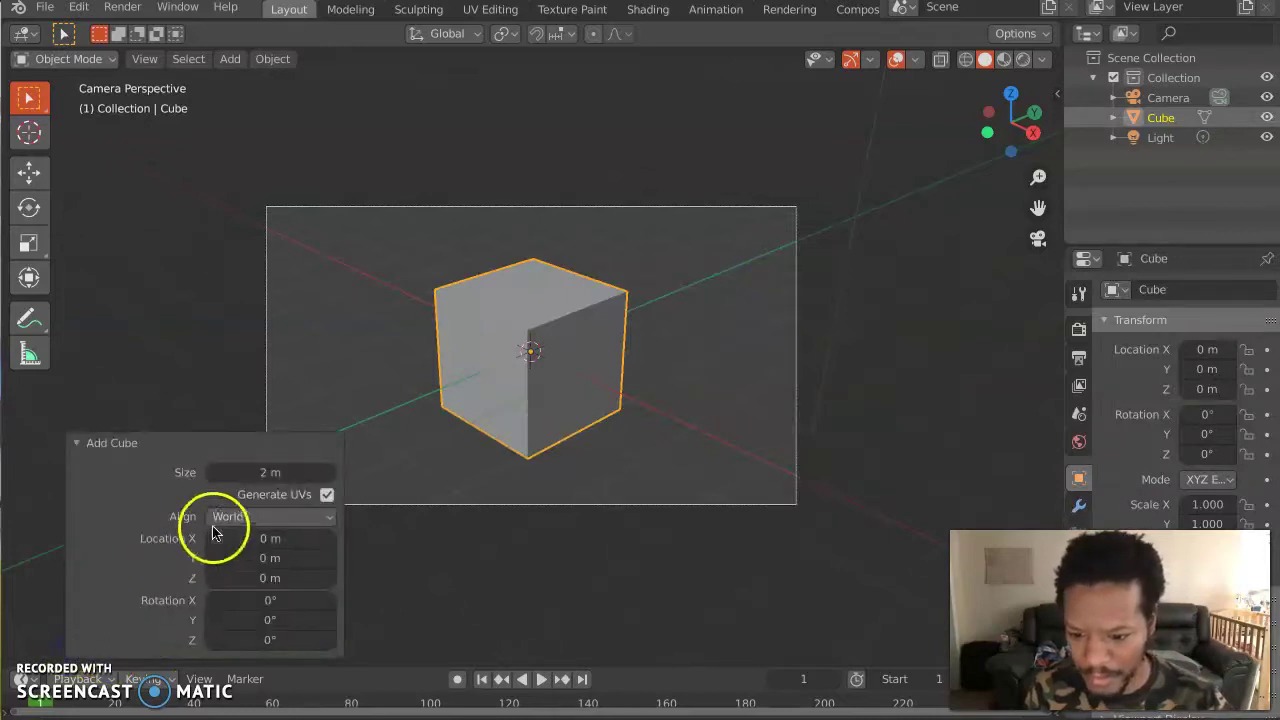
click(243, 516)
click(277, 543)
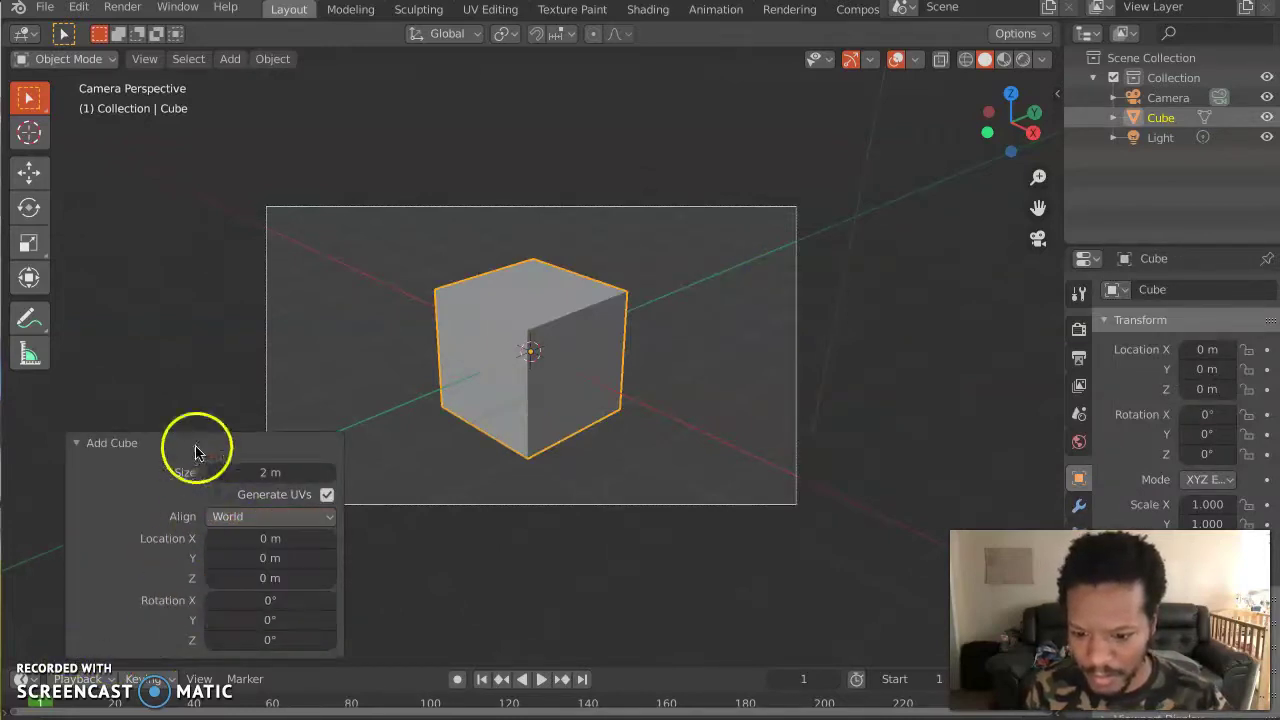
Step: Delete the top face of the cube in Edit Mode, using face selection
click(500, 366)
middle_drag(503, 362, 507, 367)
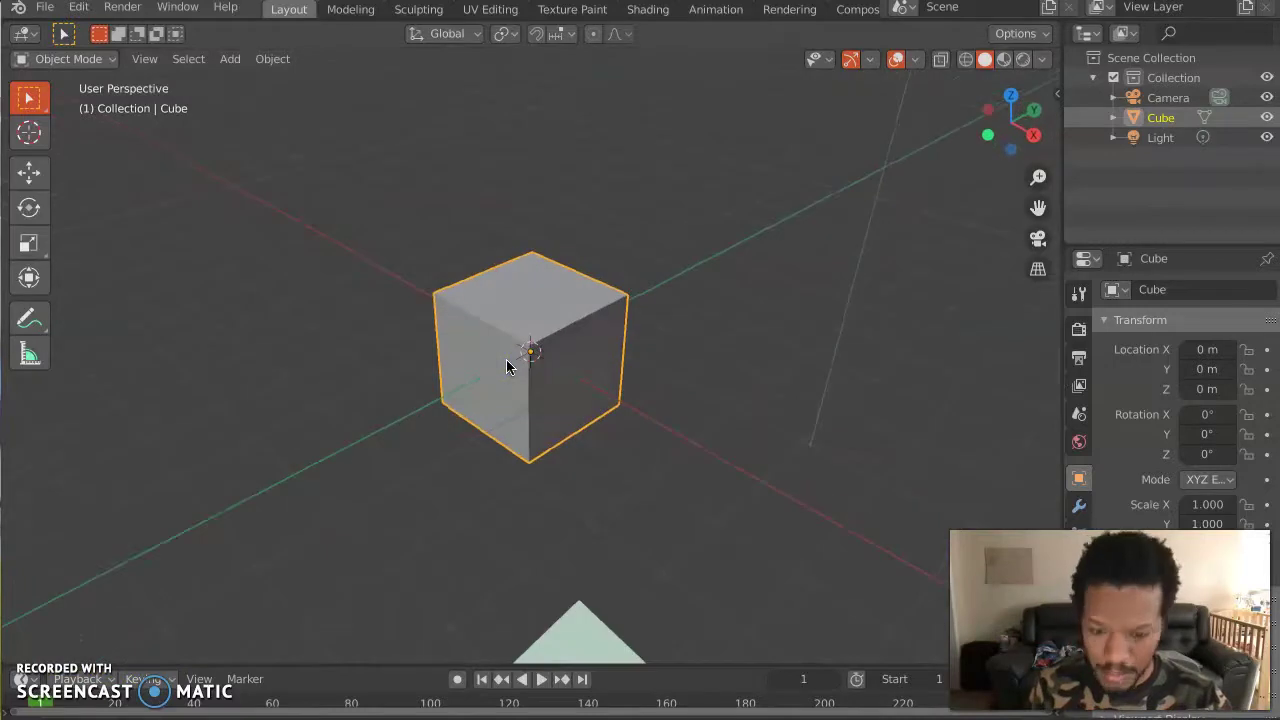
key(Tab)
click(171, 58)
click(519, 297)
middle_drag(519, 297, 519, 297)
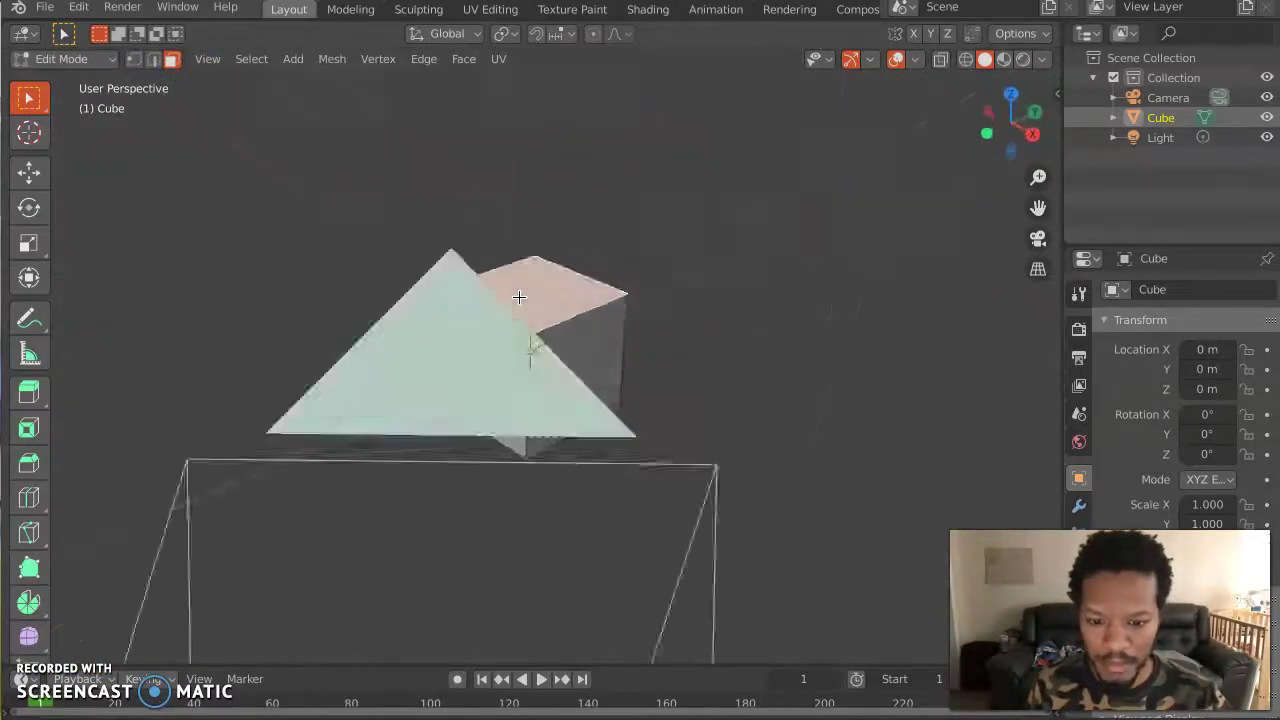
key(x)
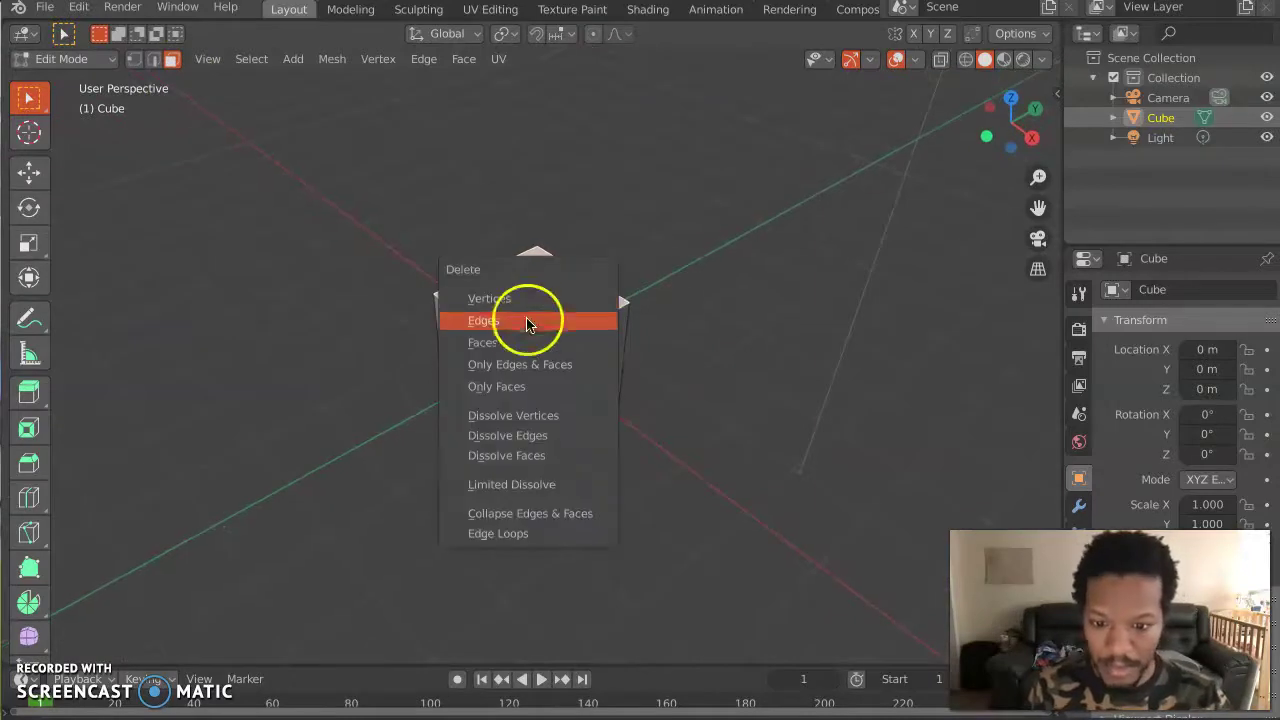
click(524, 342)
Step: Extrude the open box's upper back edge about 0.15 m in X and 0.77 m in Y and Z as a lid, and return to Object Mode
click(523, 275)
click(152, 60)
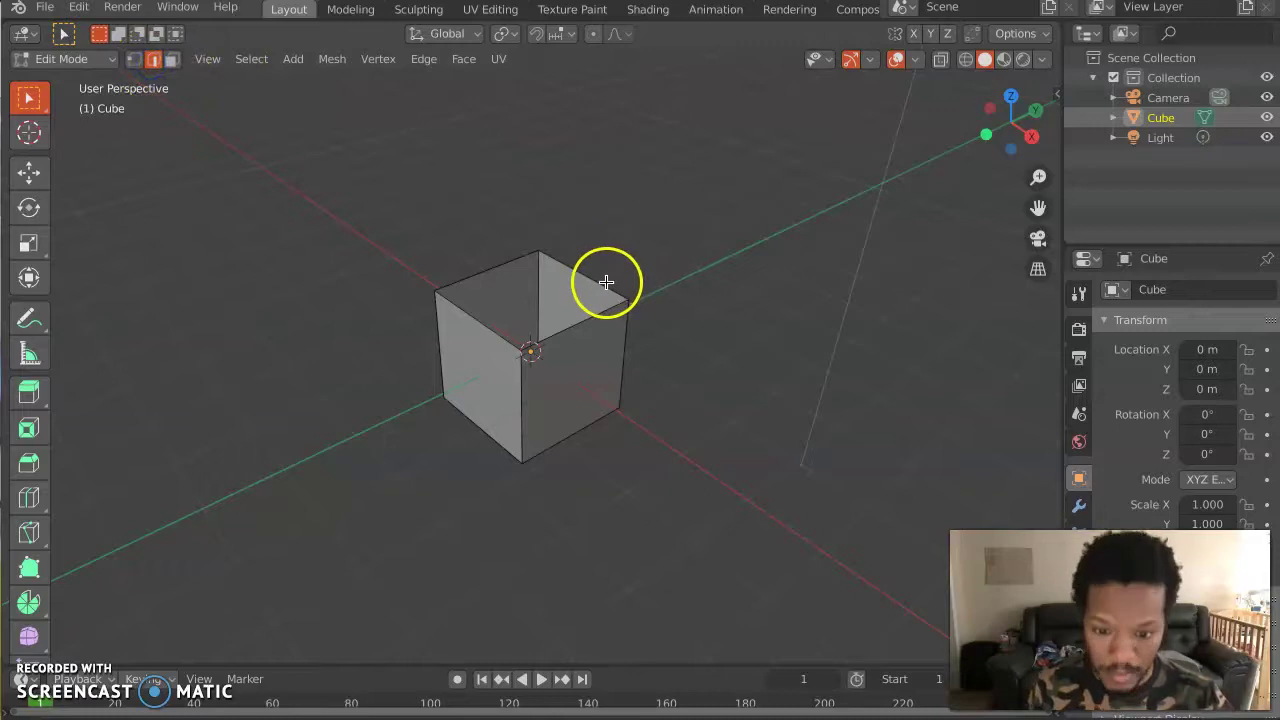
middle_drag(583, 262, 564, 261)
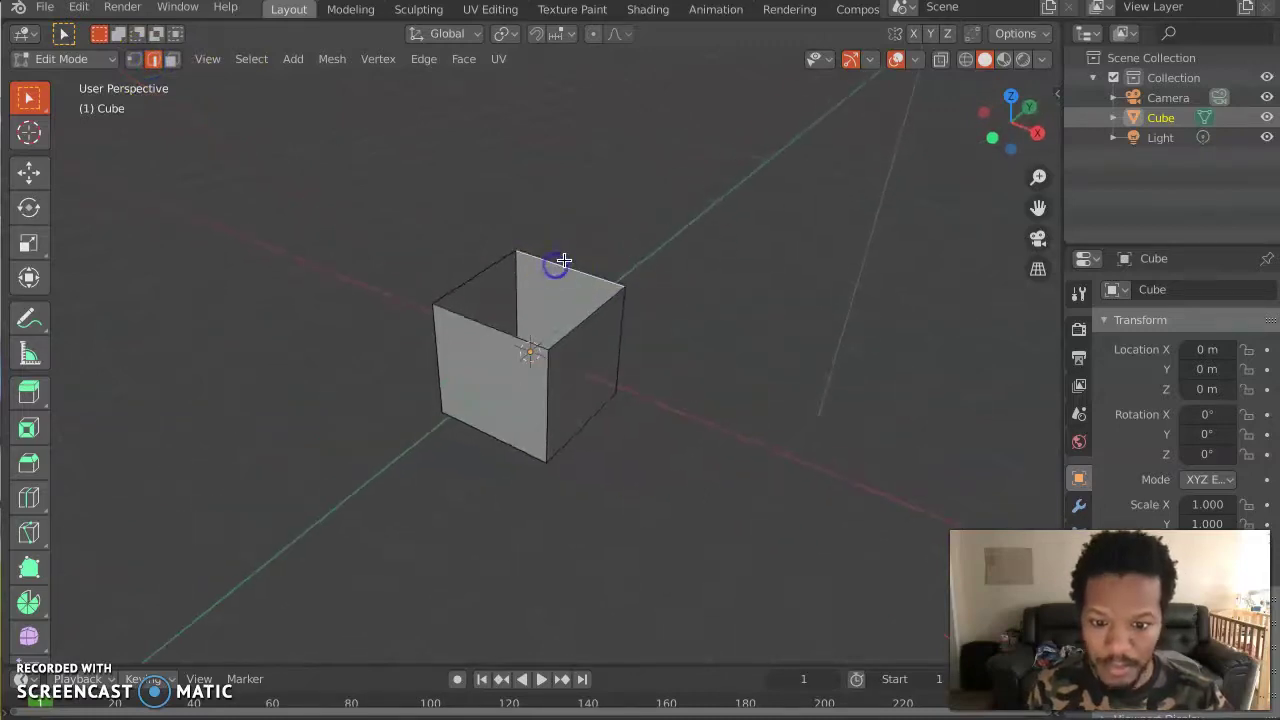
key(z)
click(574, 236)
key(z)
click(576, 242)
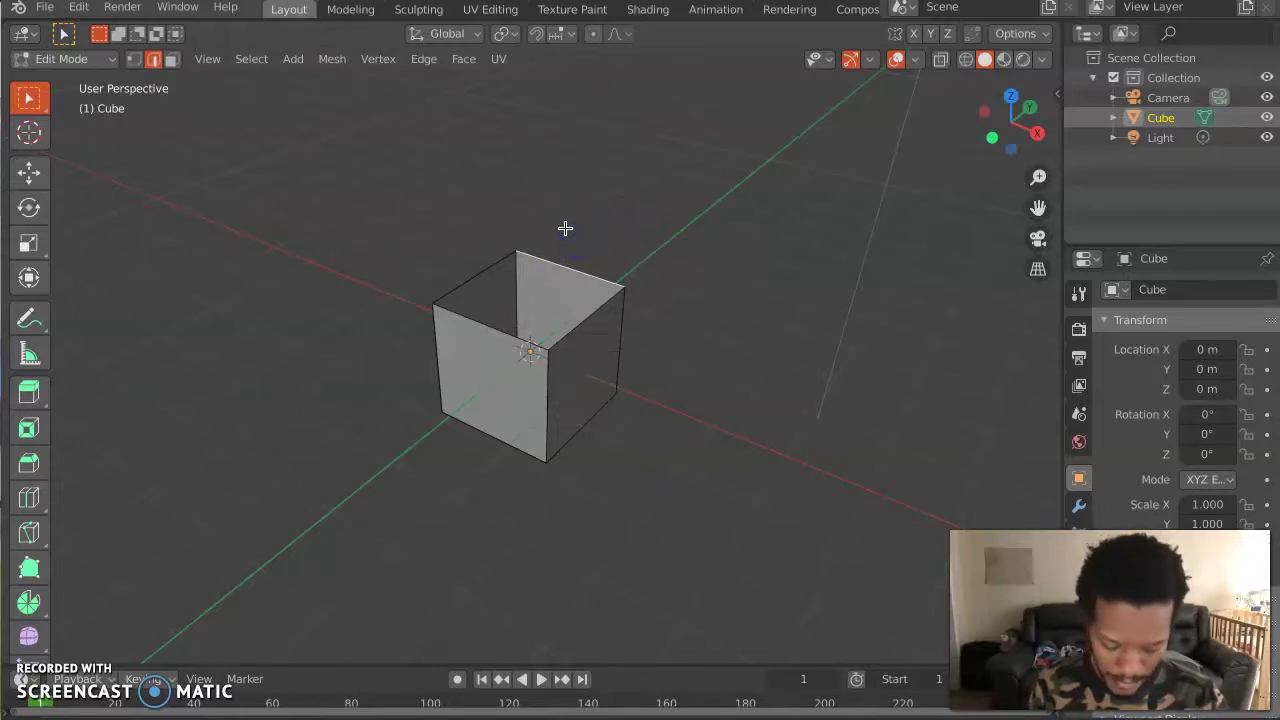
key(g)
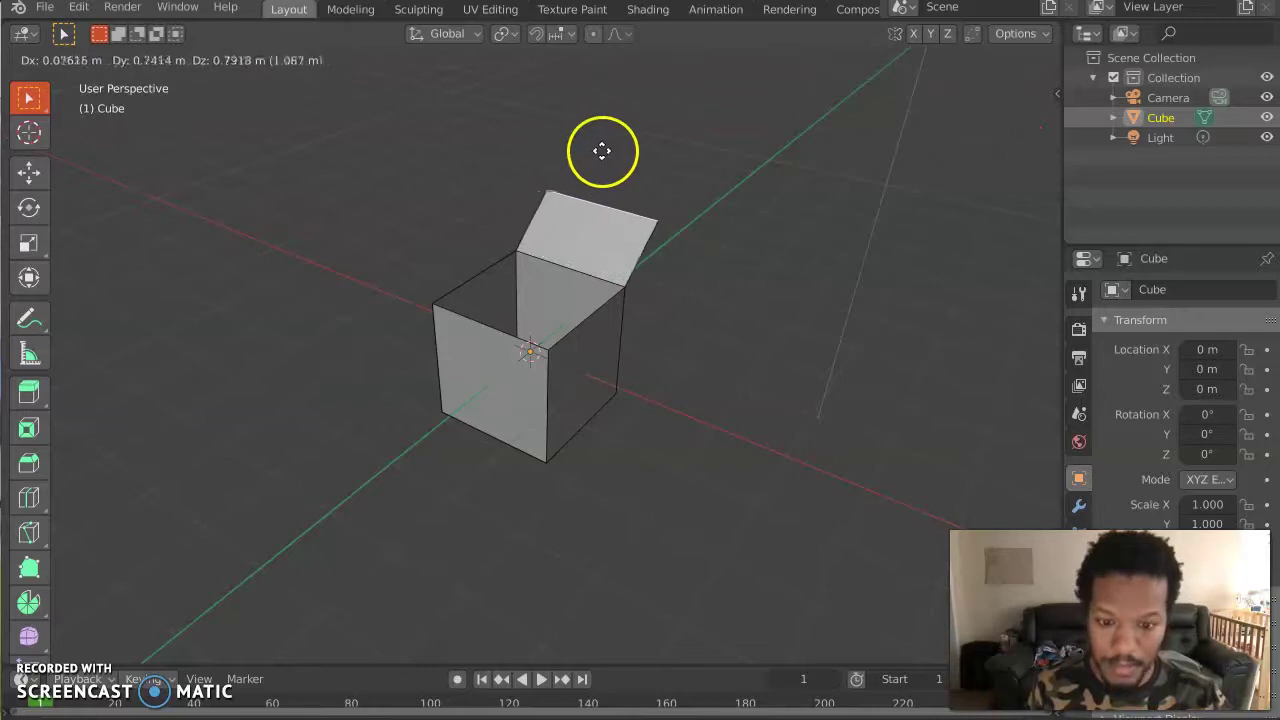
click(604, 158)
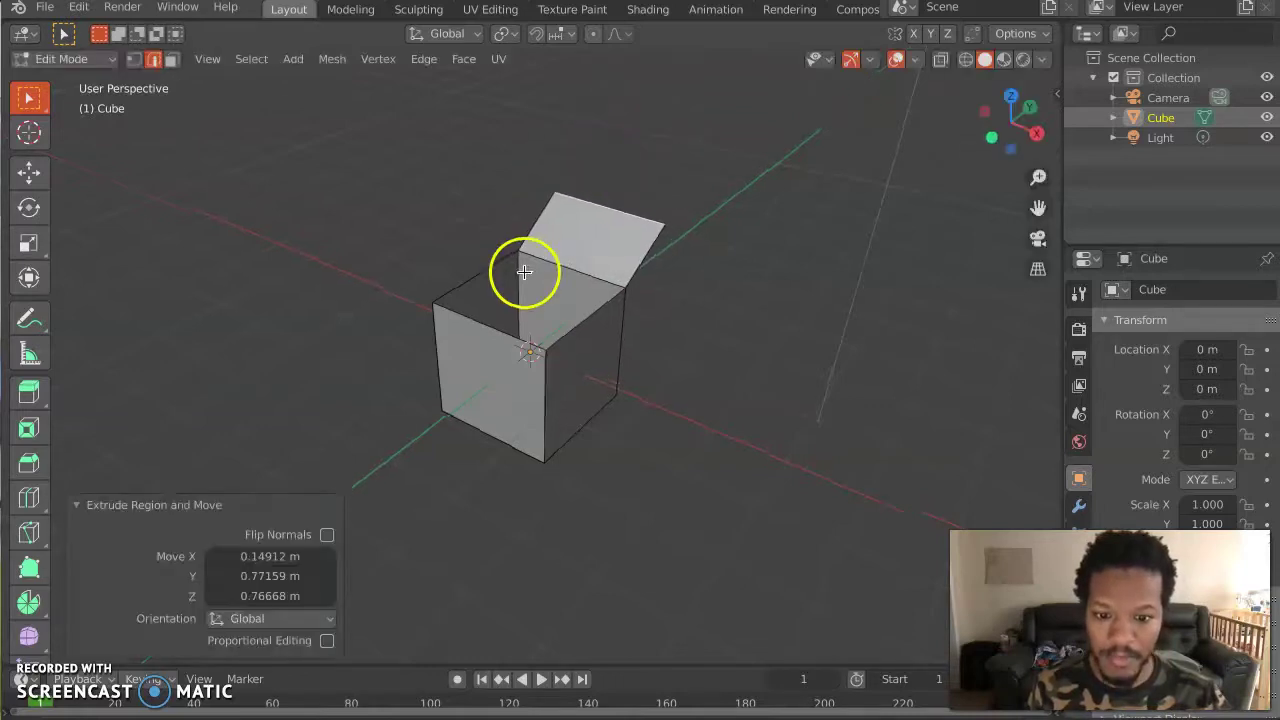
key(KP_1)
scroll(524, 272, down, 5)
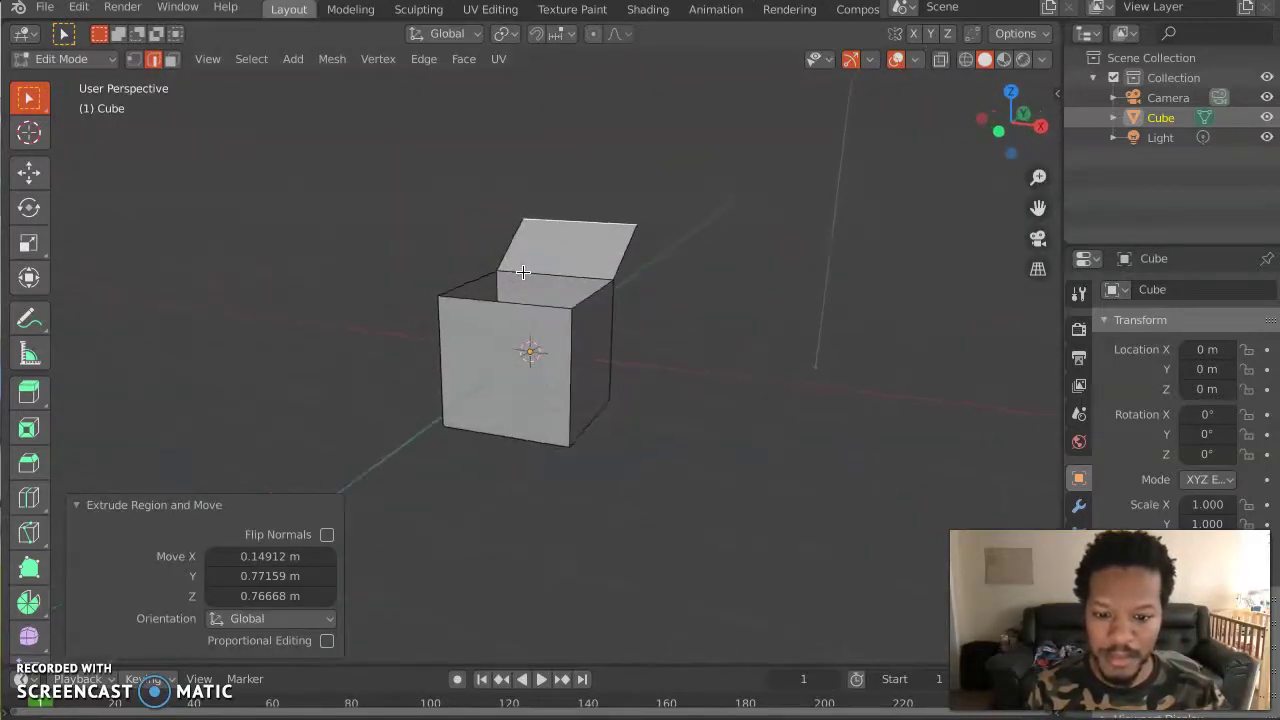
click(504, 325)
key(Tab)
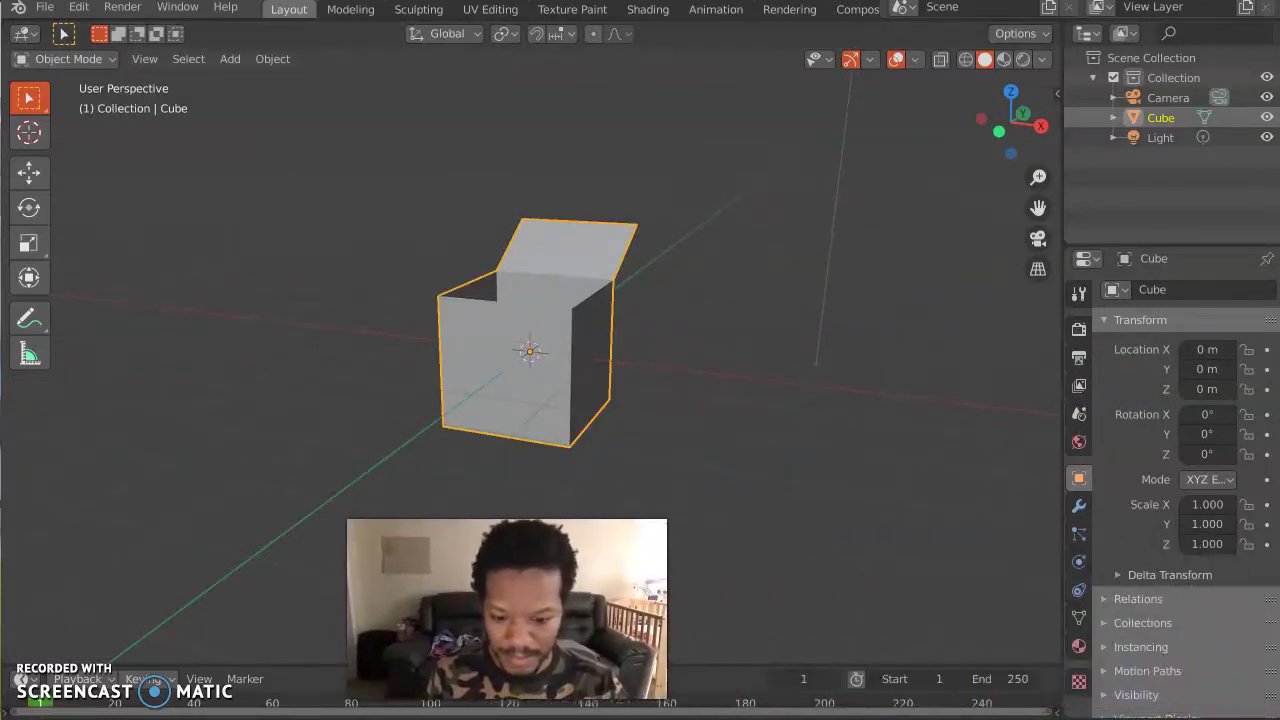
Step: Add a new material to the box and set its transmission to 1.000
scroll(1203, 470, down, 1)
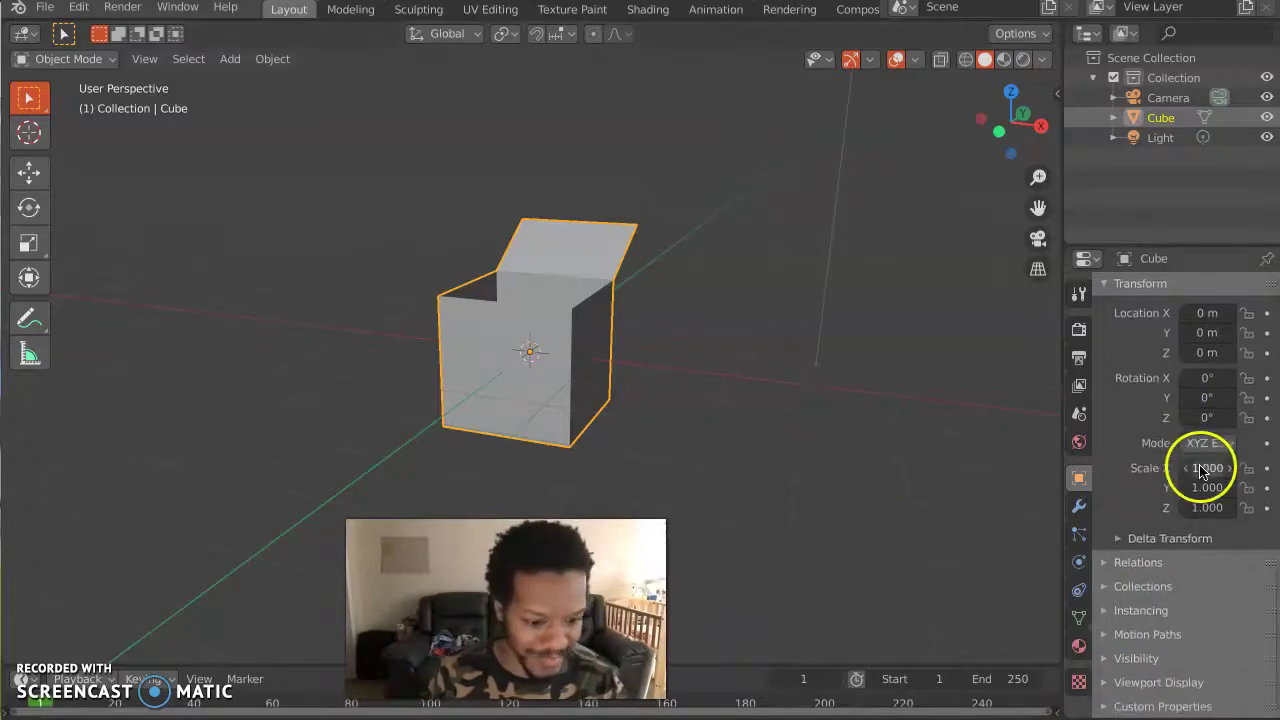
click(1079, 645)
click(1194, 372)
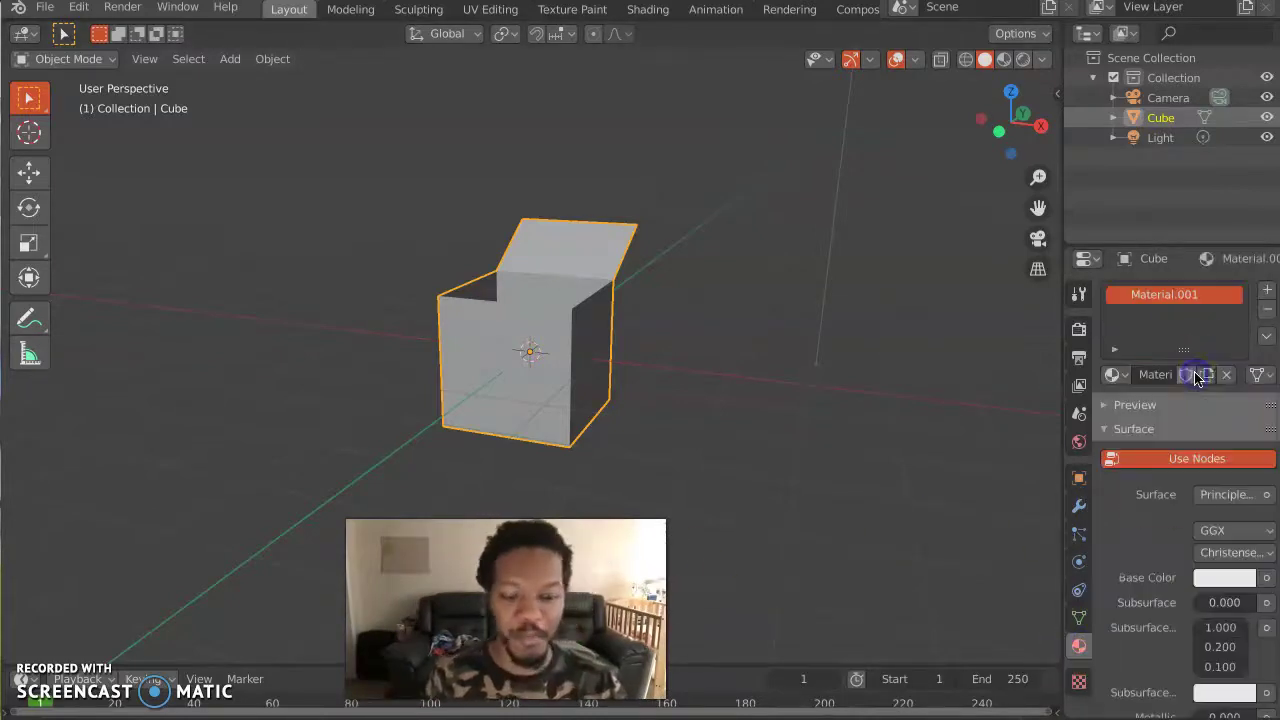
scroll(1150, 423, down, 5)
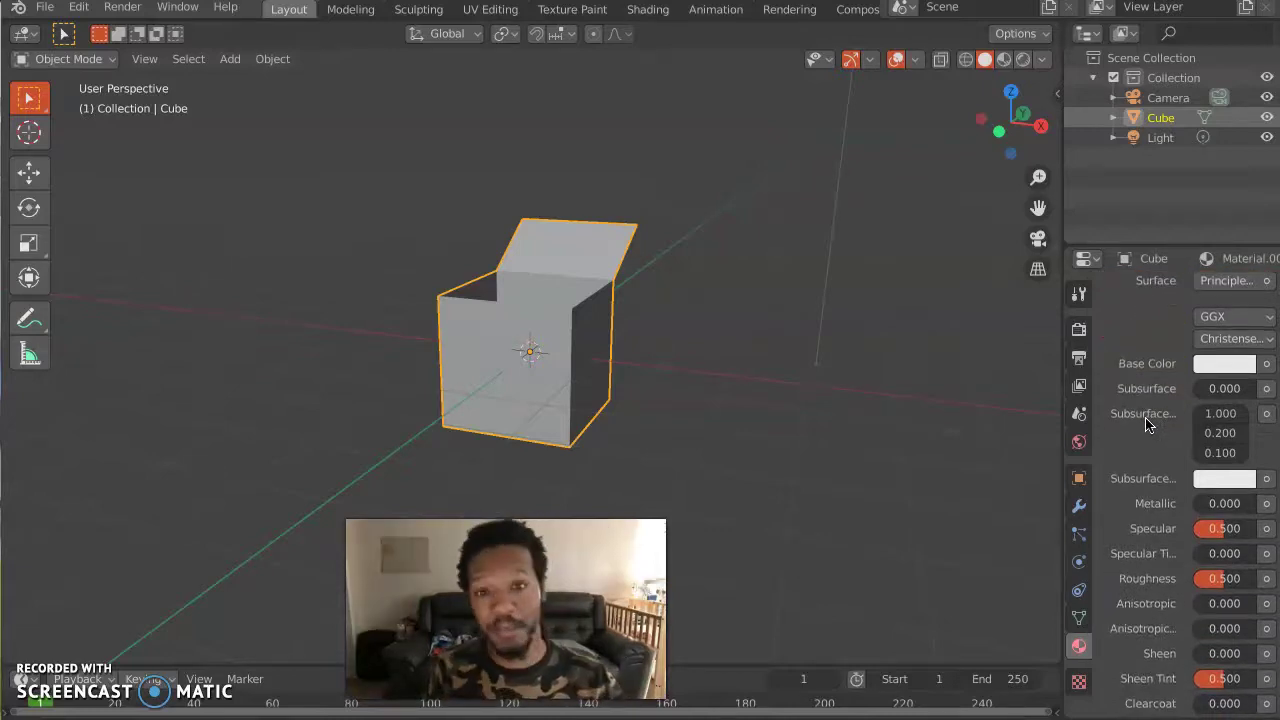
scroll(1146, 424, down, 7)
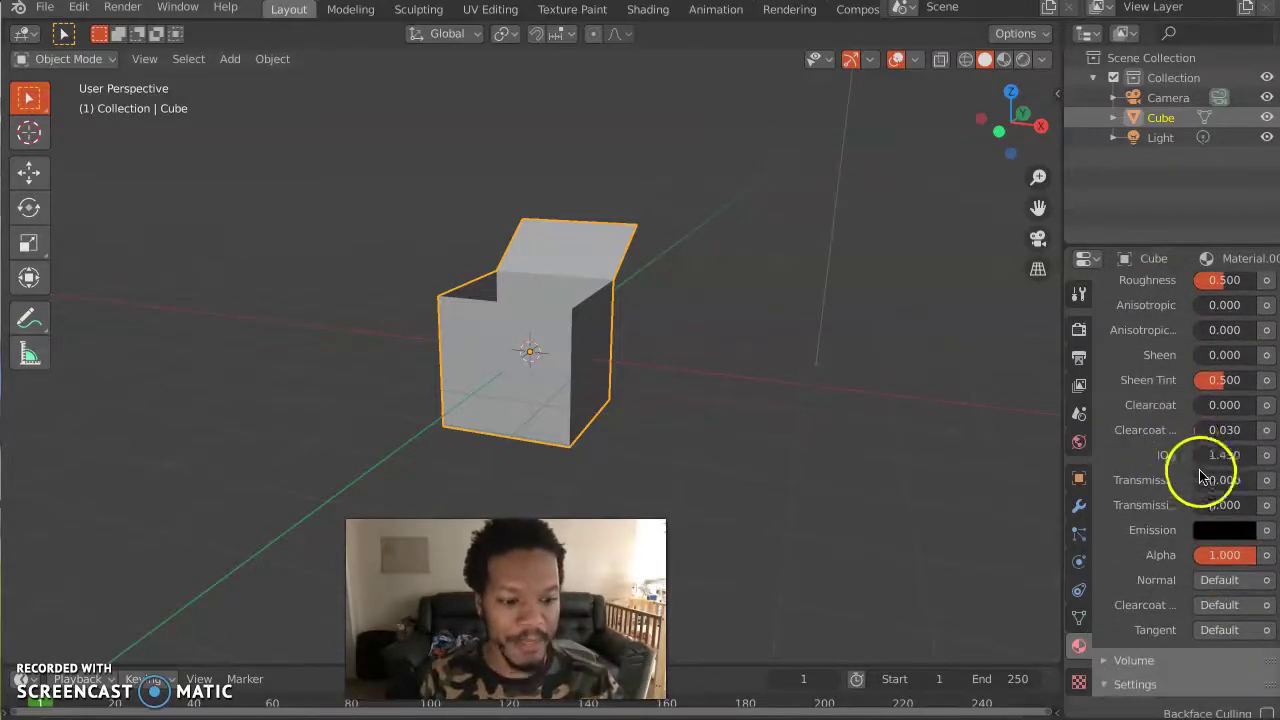
scroll(1140, 423, down, 4)
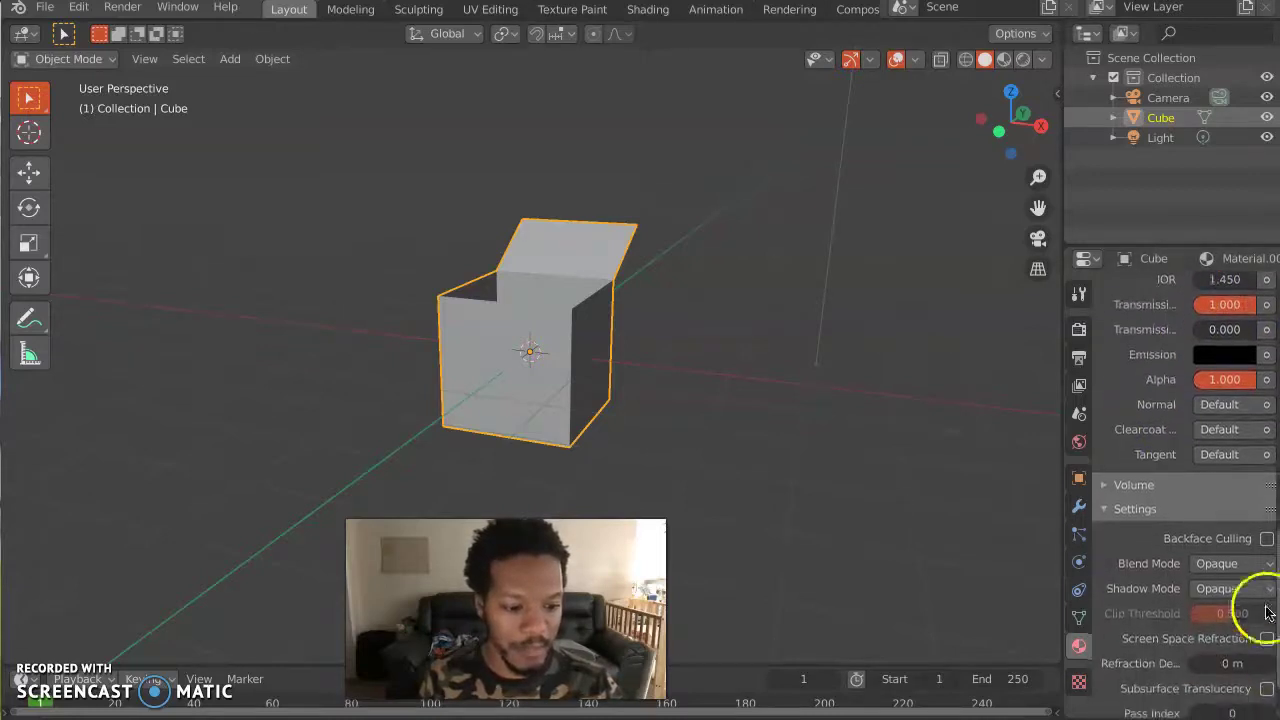
Step: Set the material's blend mode to Alpha Blend and display the viewport in Material Preview shading
click(1256, 563)
click(1214, 663)
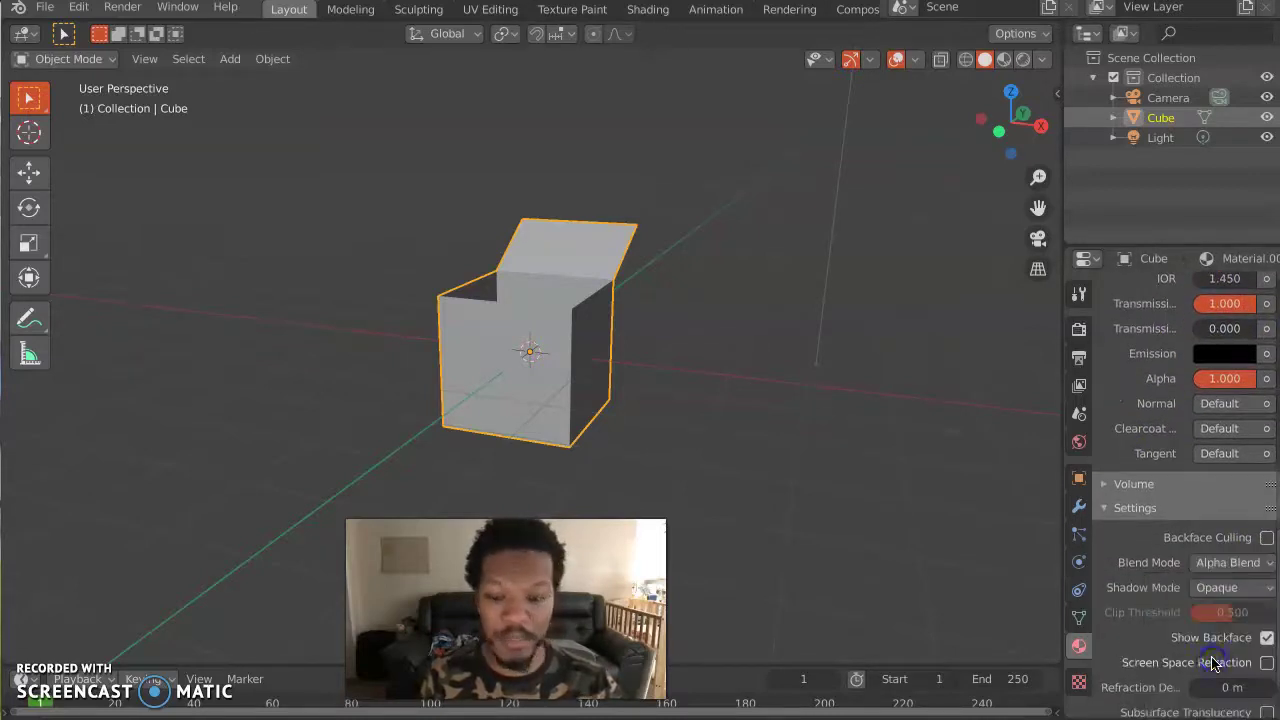
click(1024, 60)
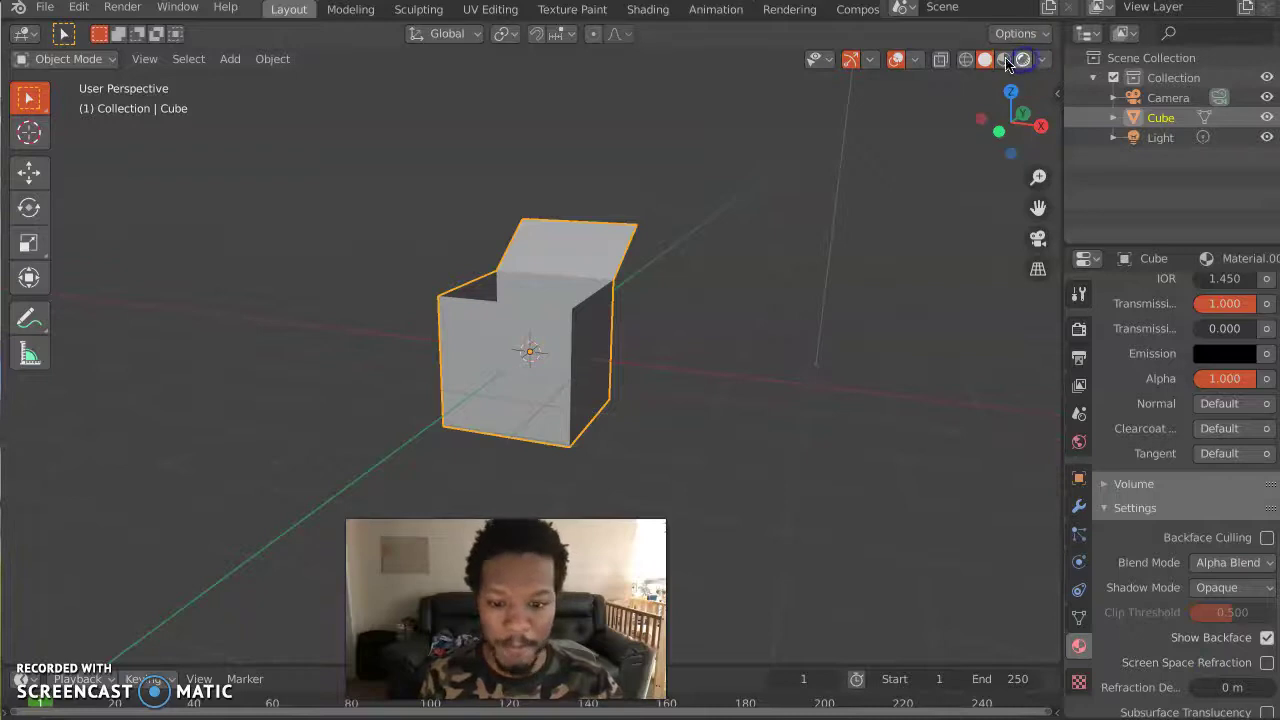
click(1003, 61)
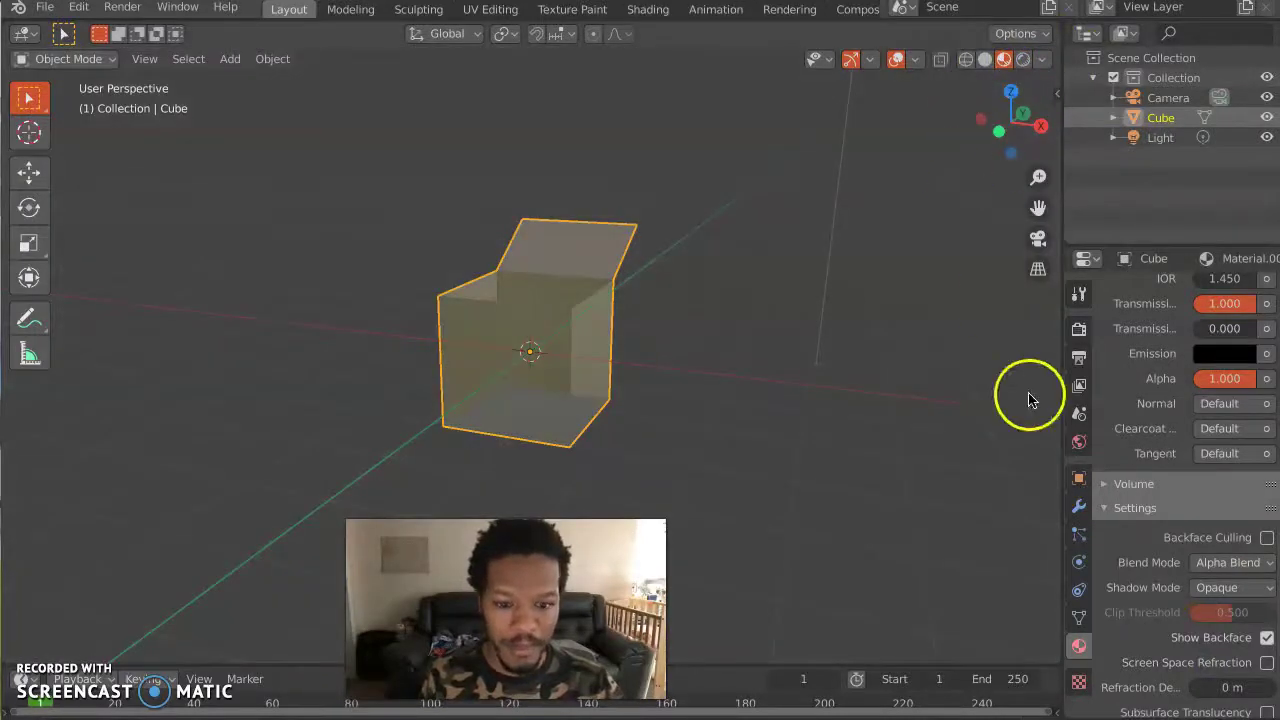
Step: Enable Backface Culling and Screen Space Refraction for the box's material
click(1266, 537)
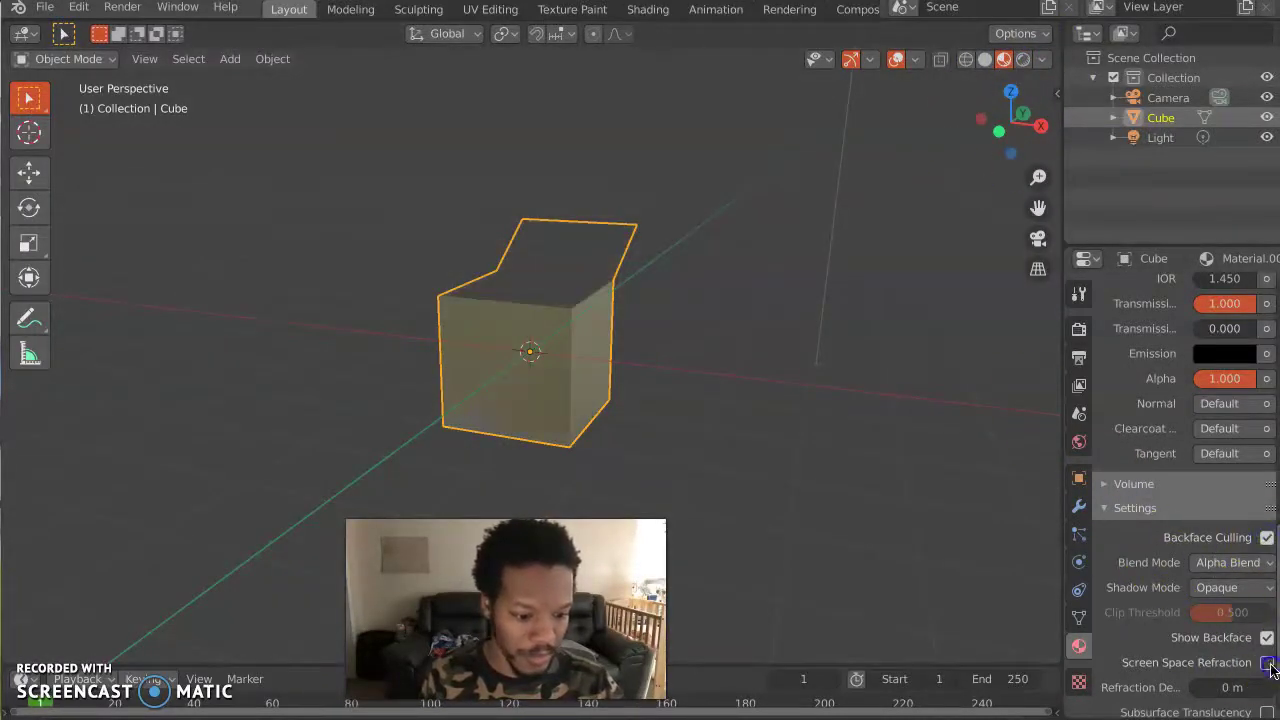
click(1266, 662)
scroll(1266, 670, down, 1)
Step: Set the material's roughness to 0.000 and check the box from another angle
scroll(1193, 481, up, 10)
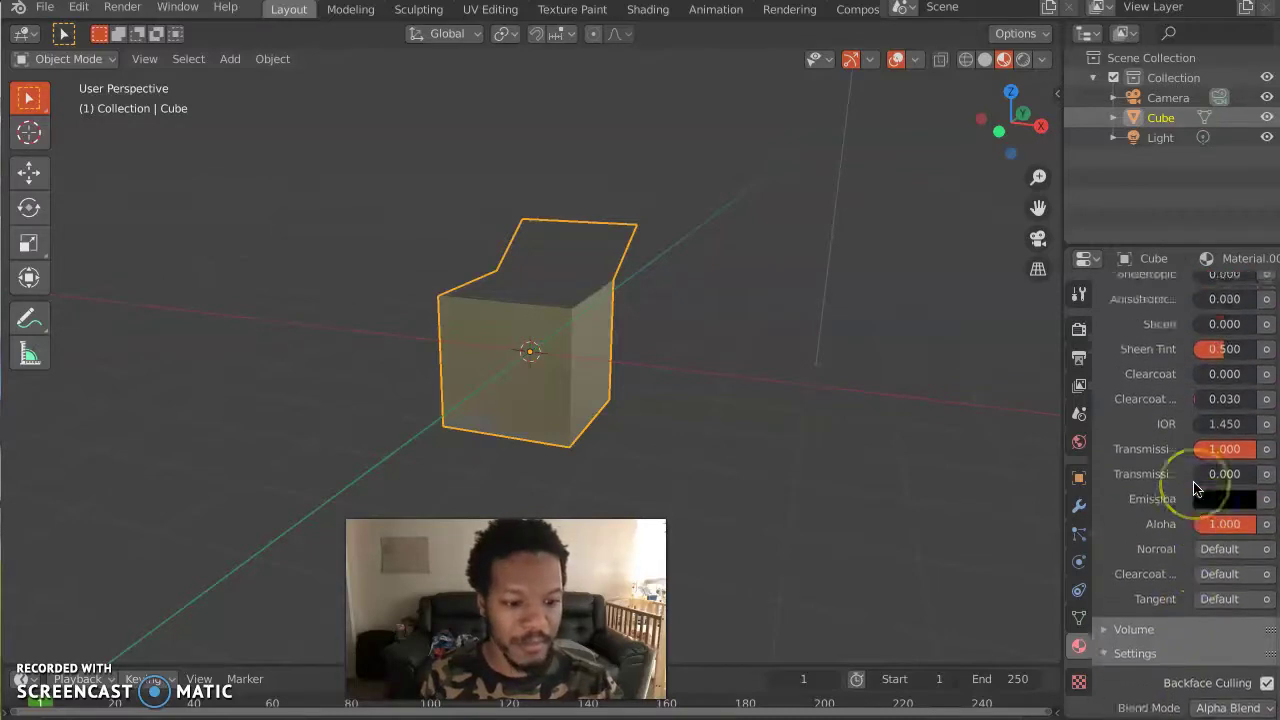
drag(1101, 474, 1143, 434)
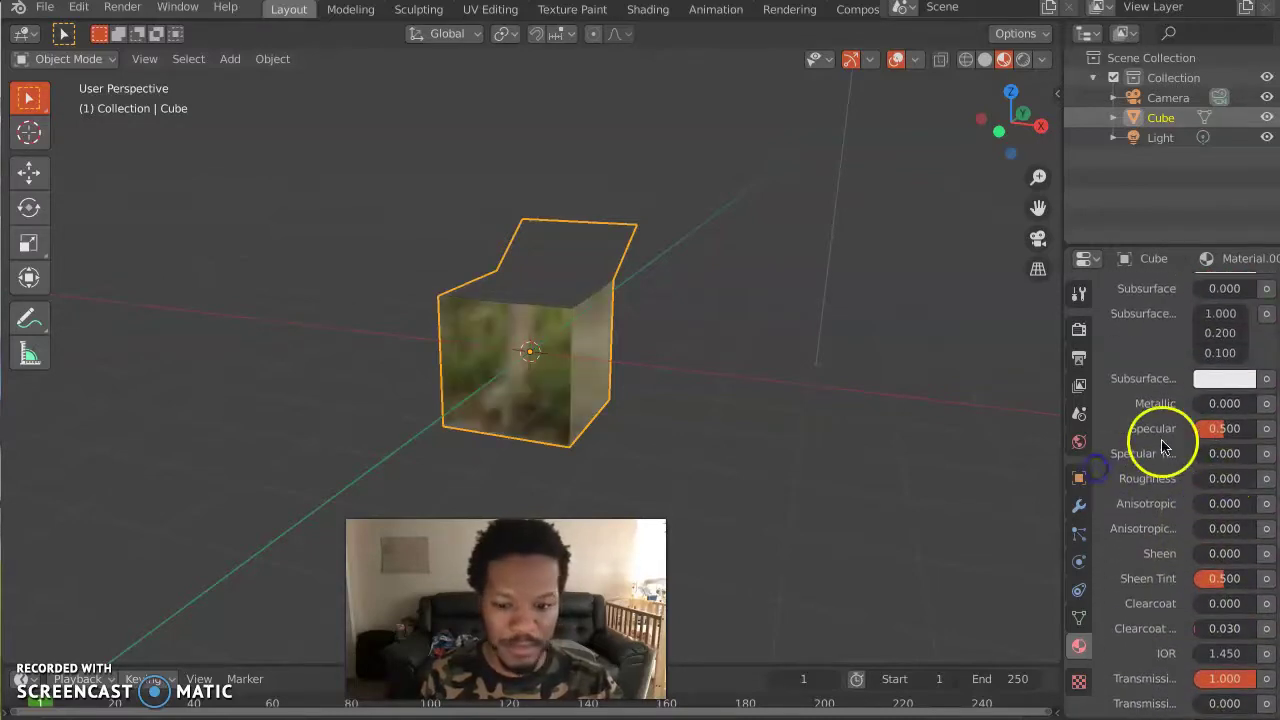
middle_drag(594, 394, 600, 404)
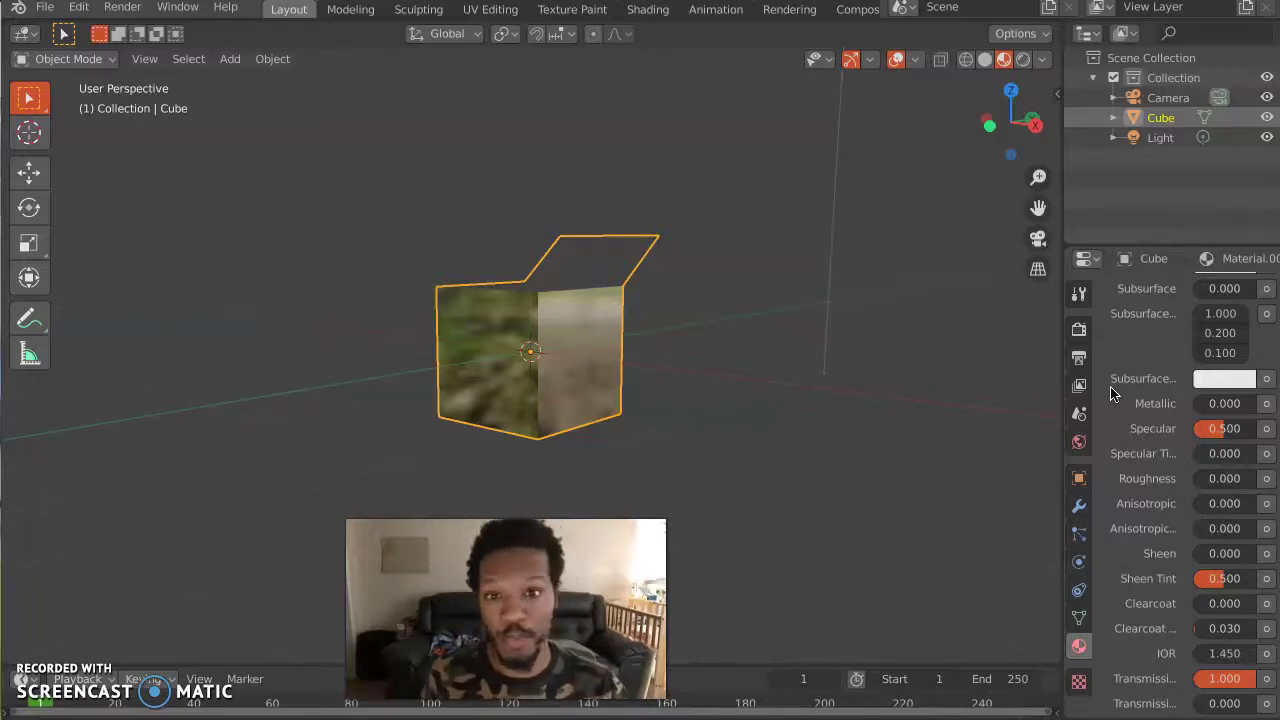
Step: Enable Screen Space Reflections with Refraction in the Eevee render settings
scroll(1143, 428, up, 5)
click(1079, 333)
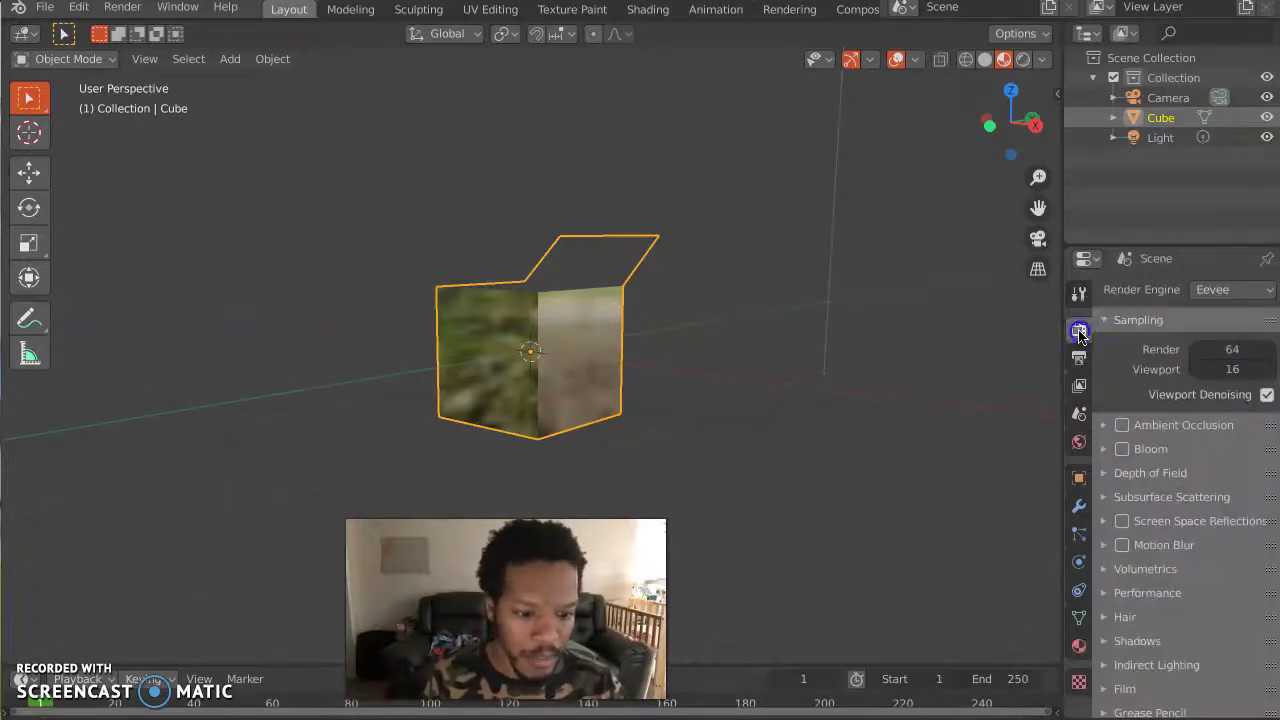
click(1106, 521)
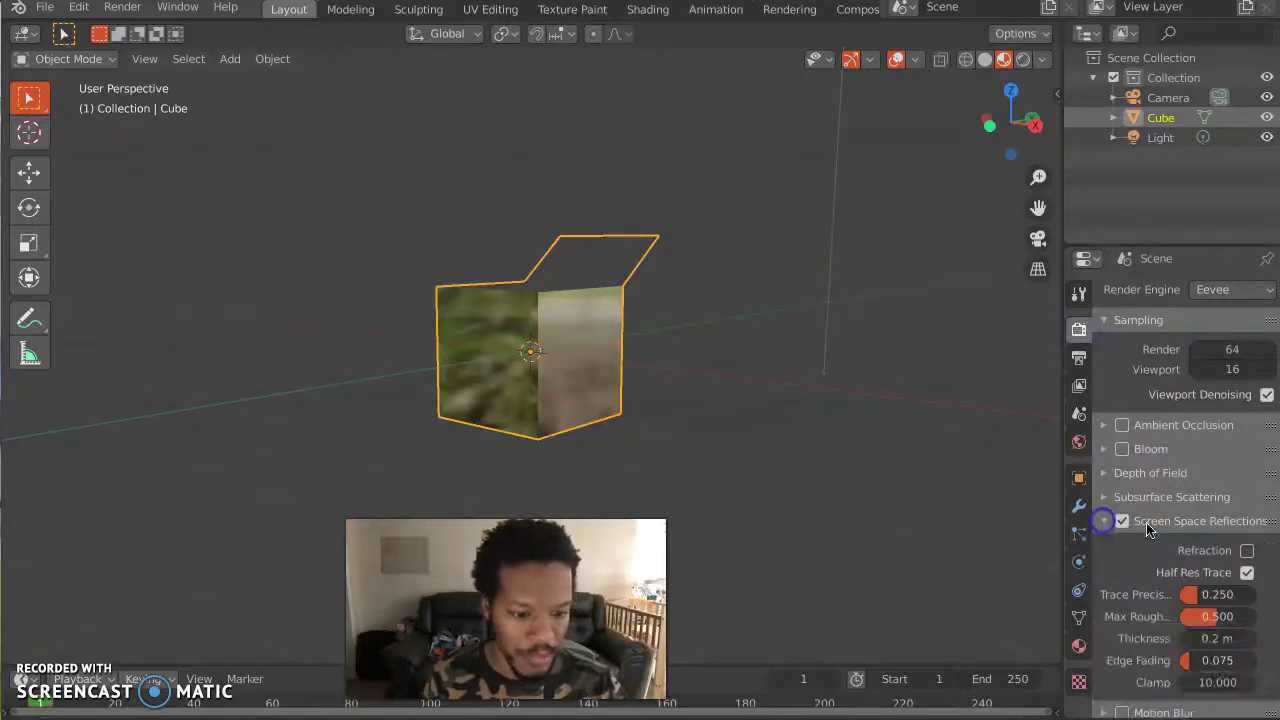
click(1247, 550)
click(1106, 521)
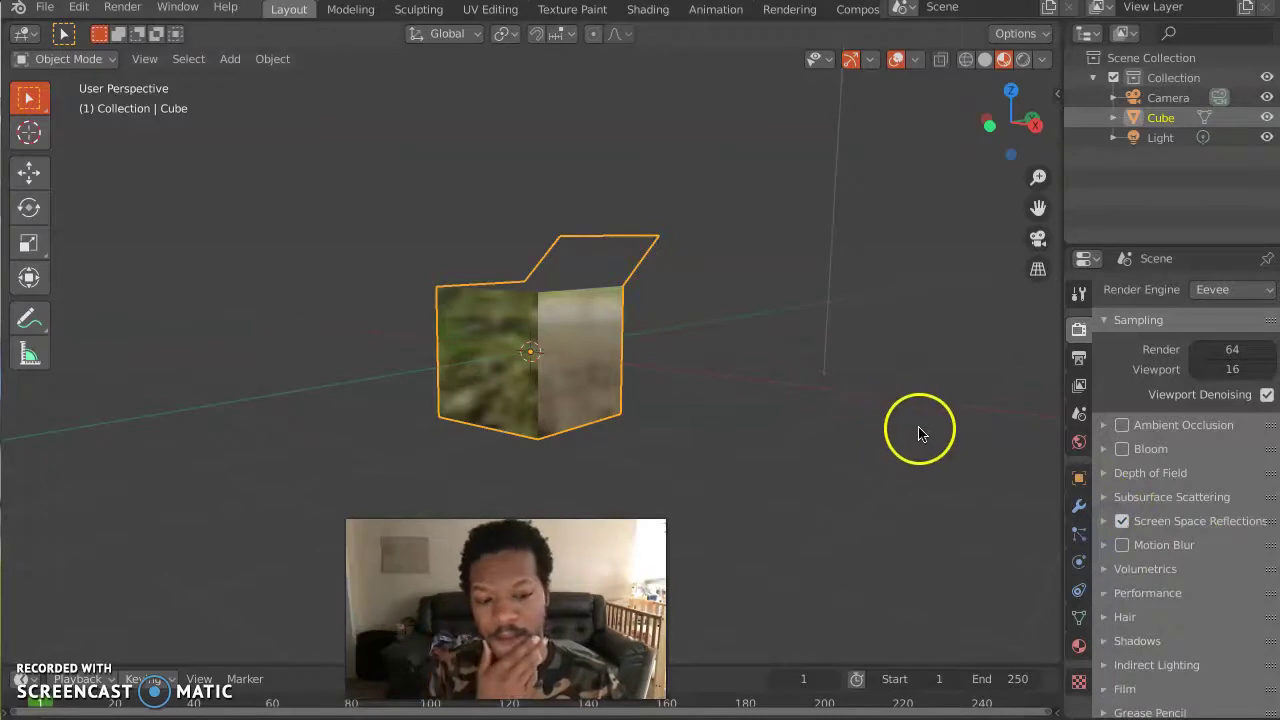
Step: Remove the Material.001 slot from the box
click(1079, 645)
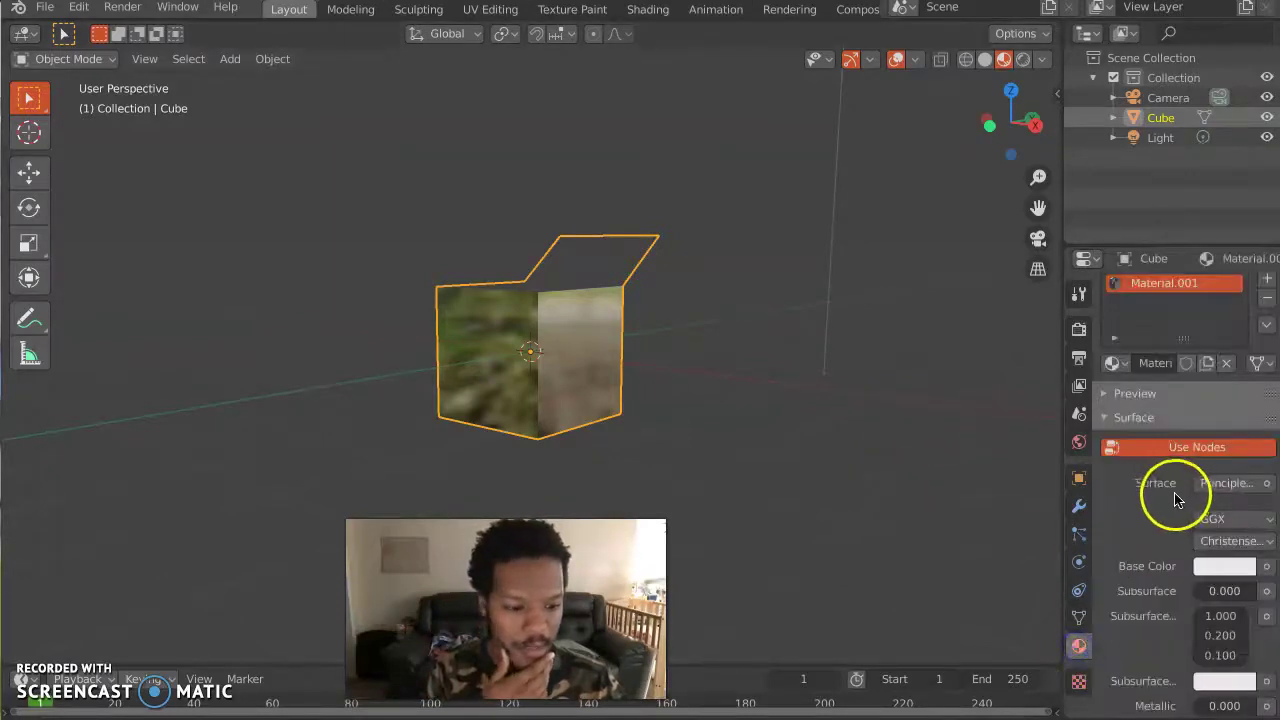
scroll(1177, 500, down, 2)
scroll(1166, 486, up, 3)
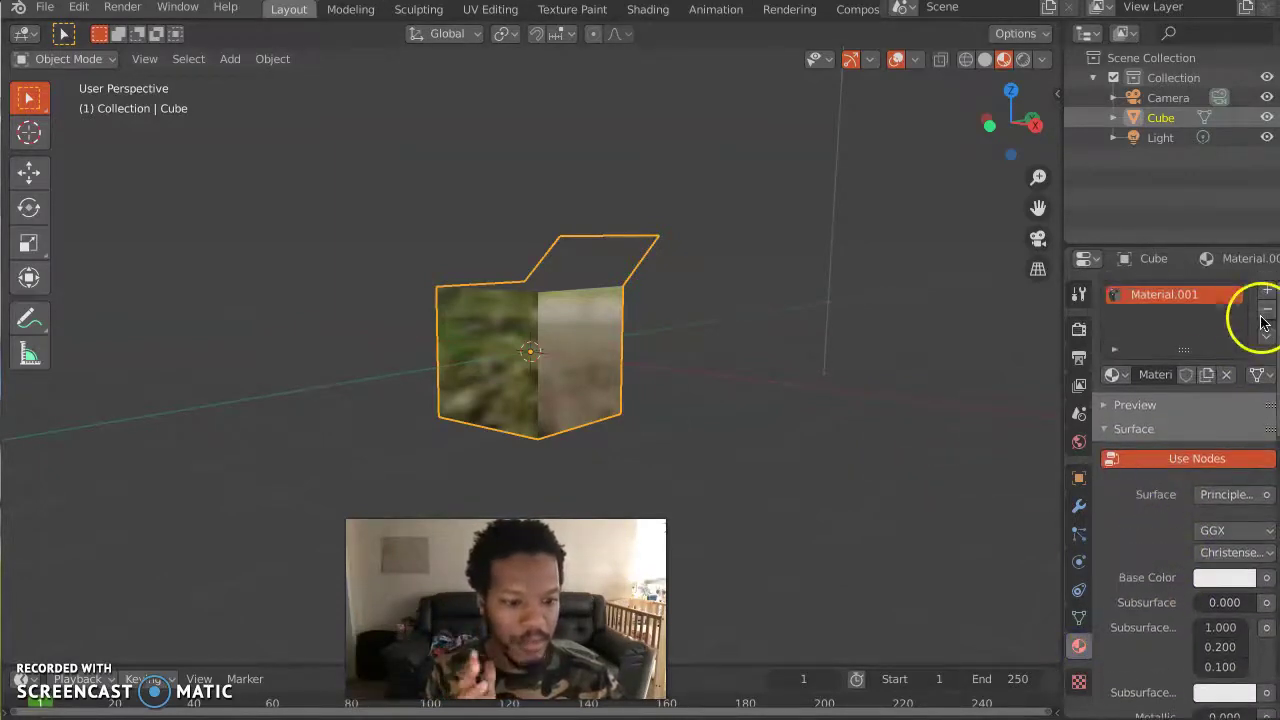
click(1267, 309)
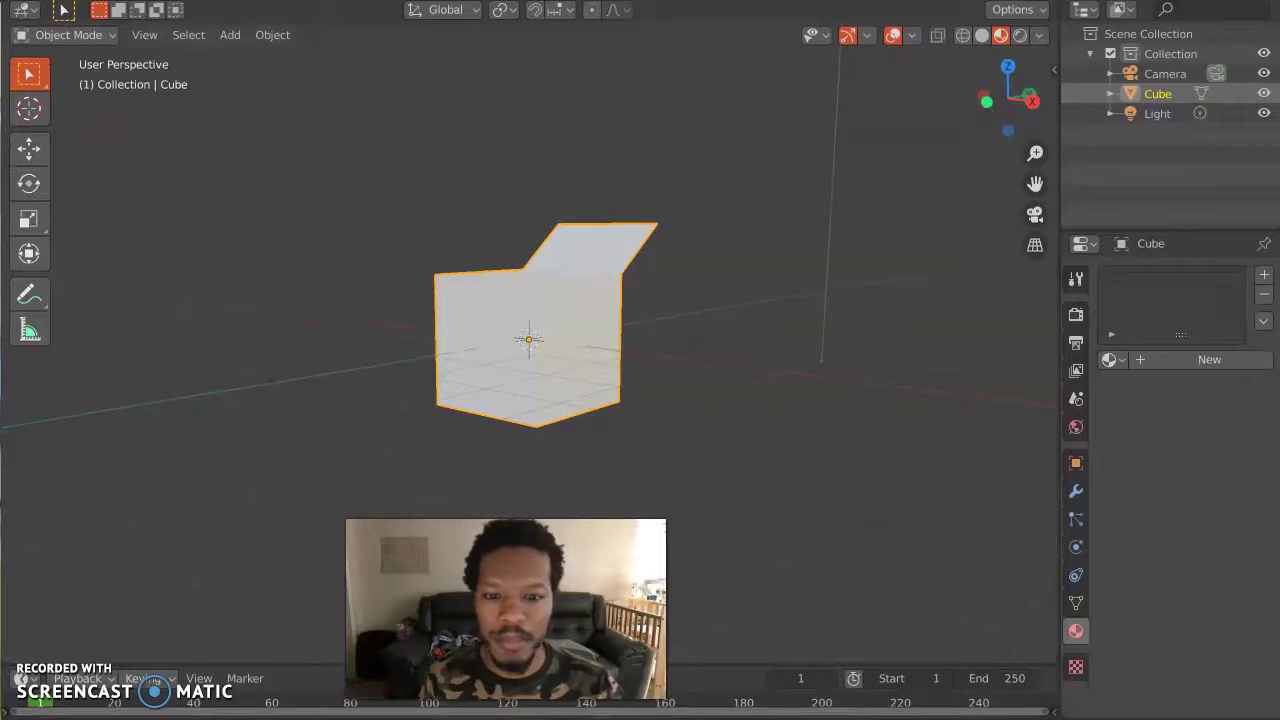
Step: Switch to the Shading workspace and create a new material for the box
click(600, 0)
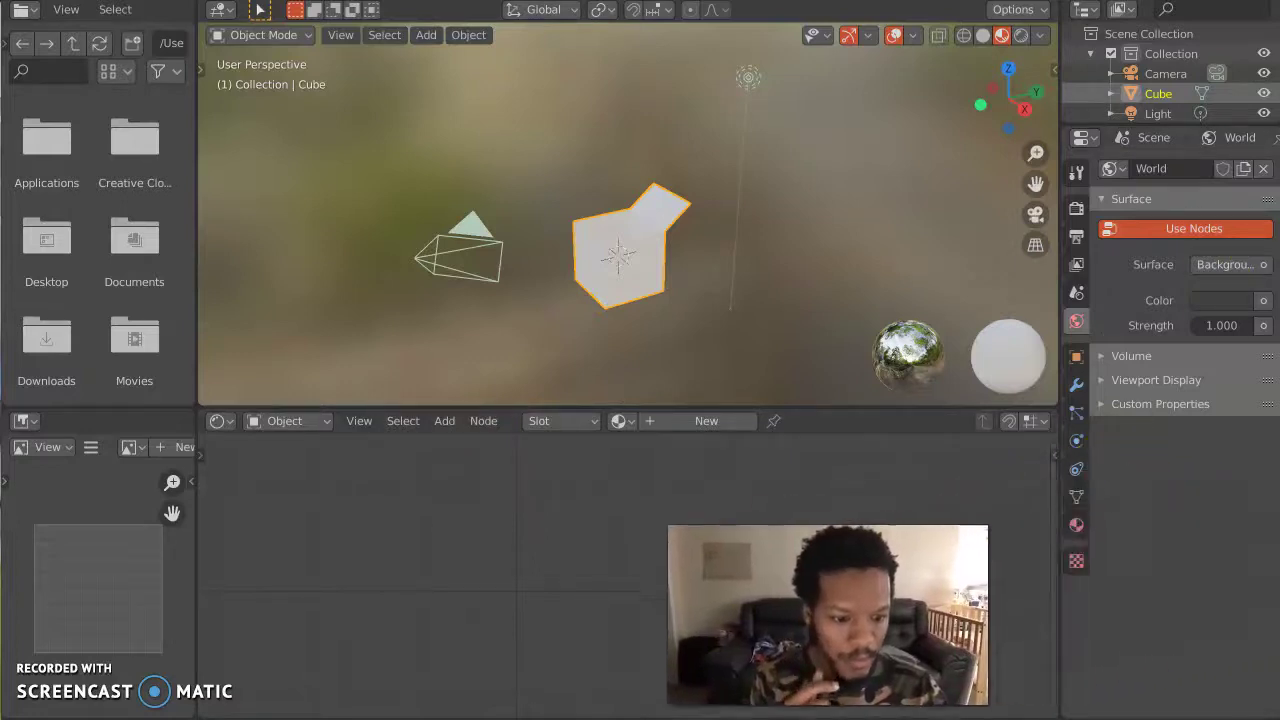
click(1076, 524)
click(1212, 253)
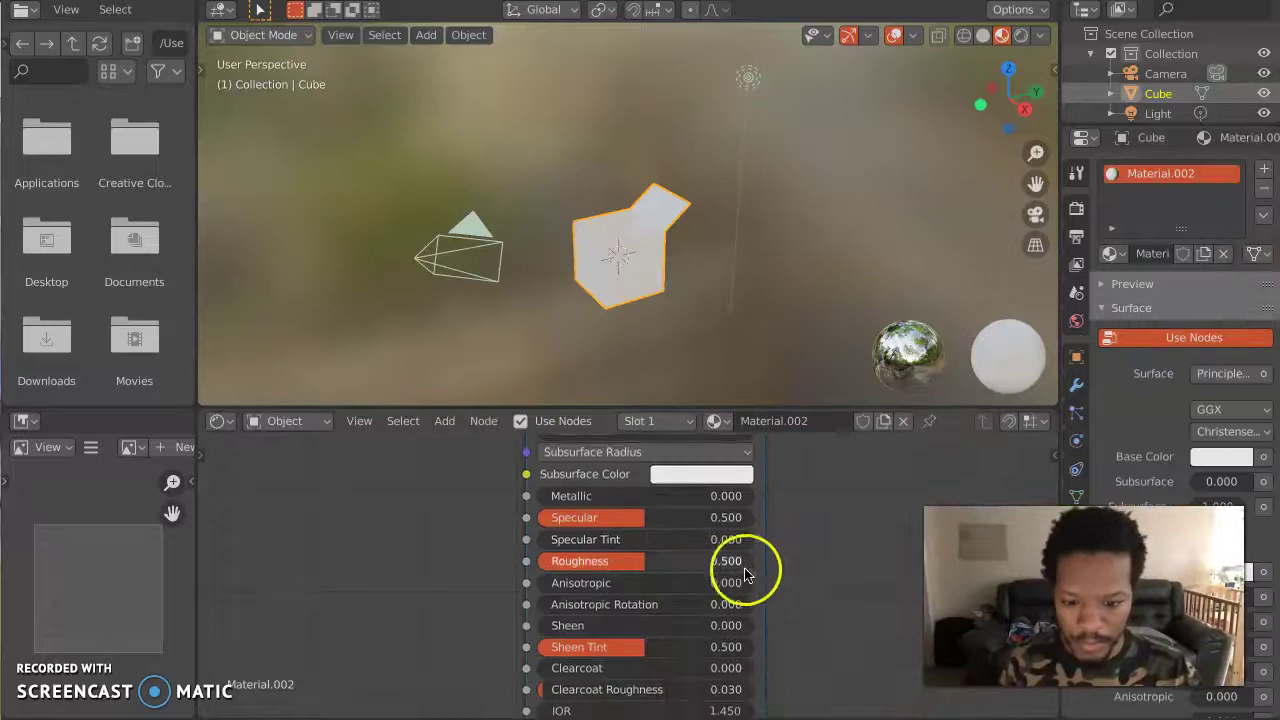
scroll(745, 570, up, 3)
scroll(745, 570, up, 2)
scroll(577, 550, up, 2)
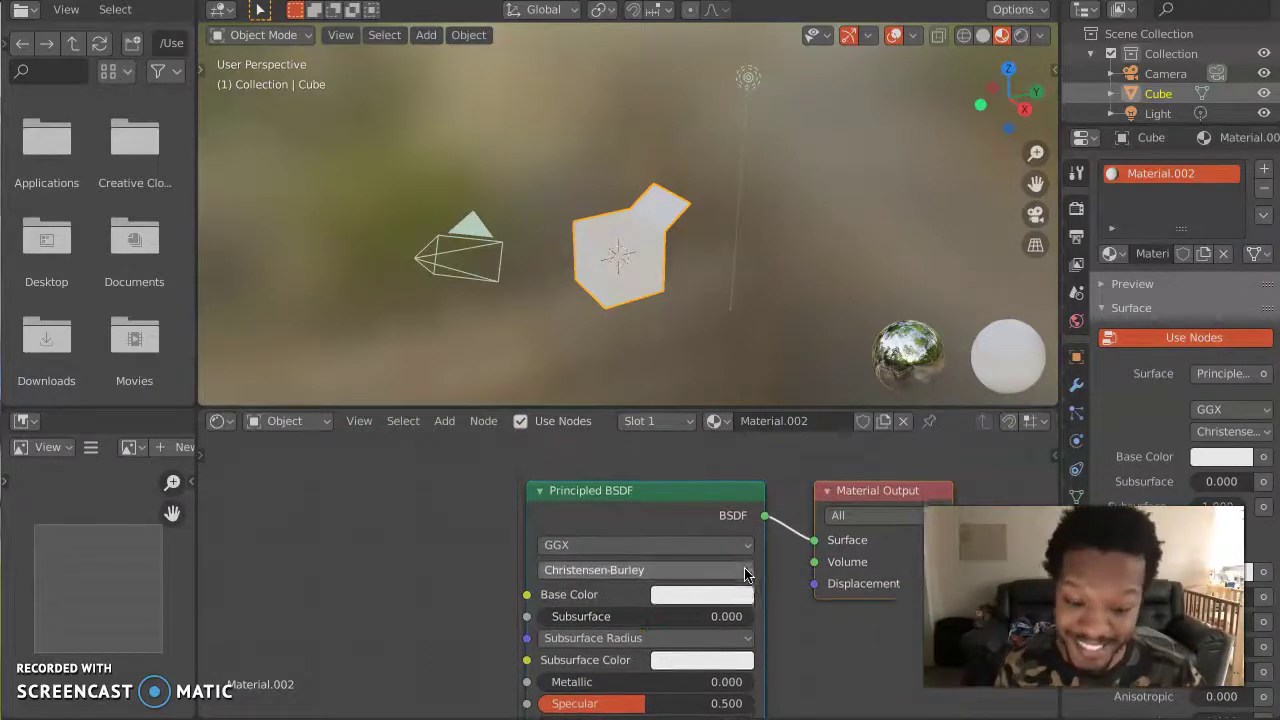
Step: Add a Glass BSDF node, try feeding it into the Principled BSDF's Base Color, and detach it again
click(444, 421)
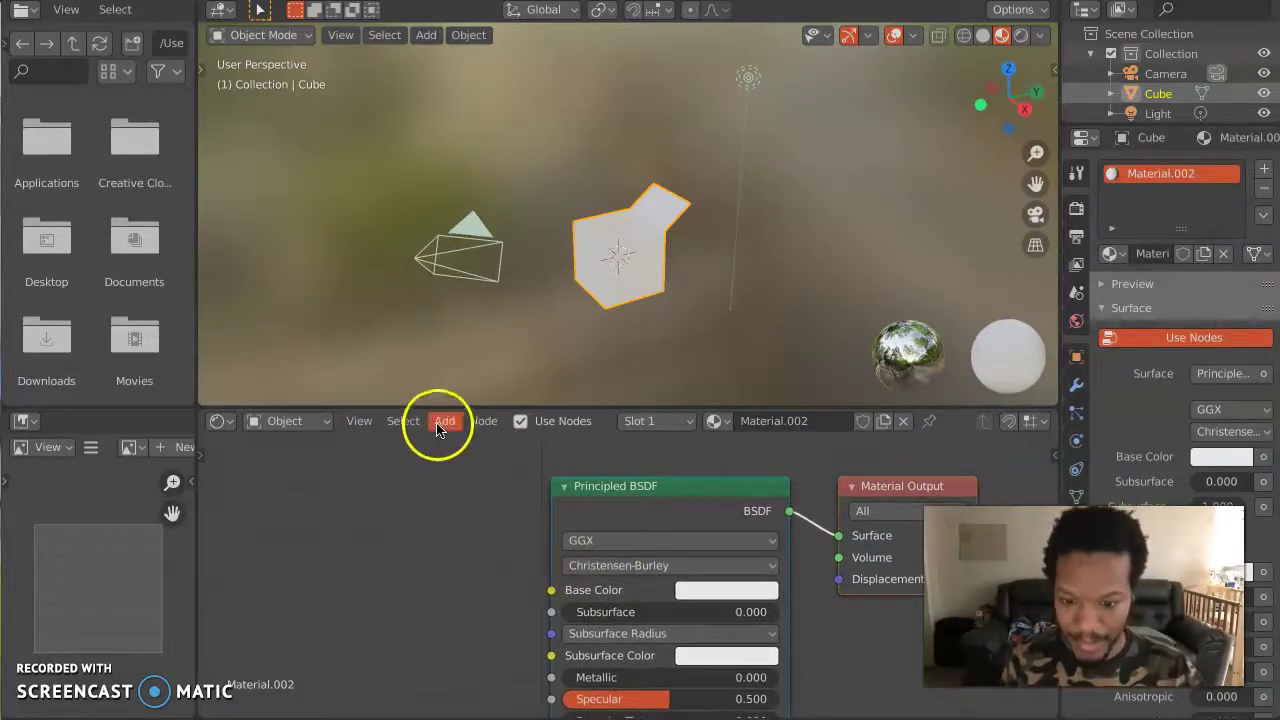
mouse_move(476, 513)
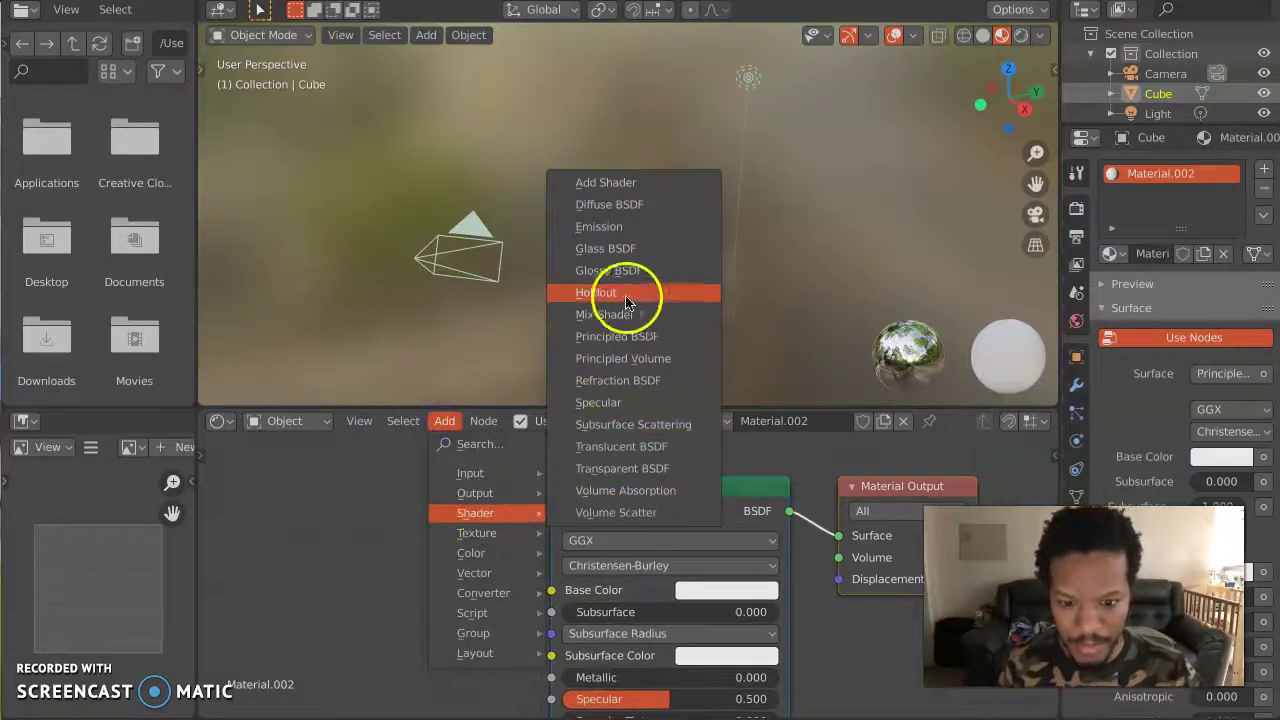
click(610, 248)
click(352, 530)
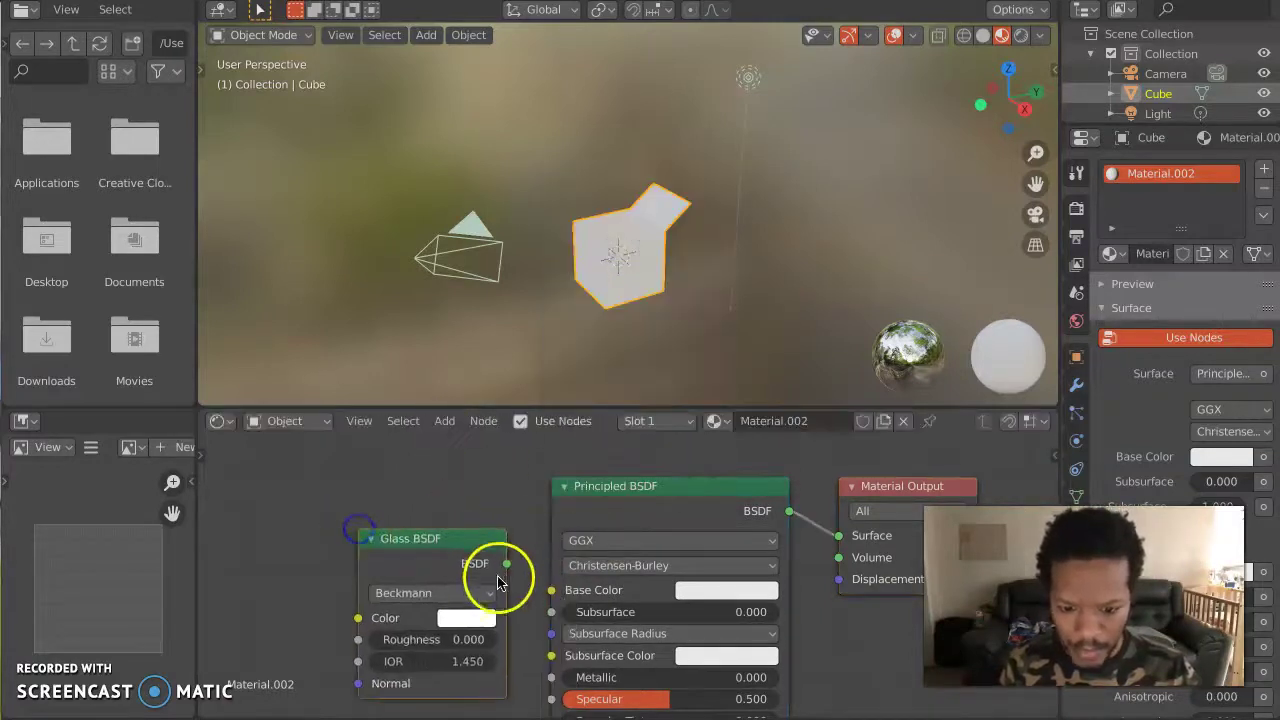
drag(524, 577, 551, 590)
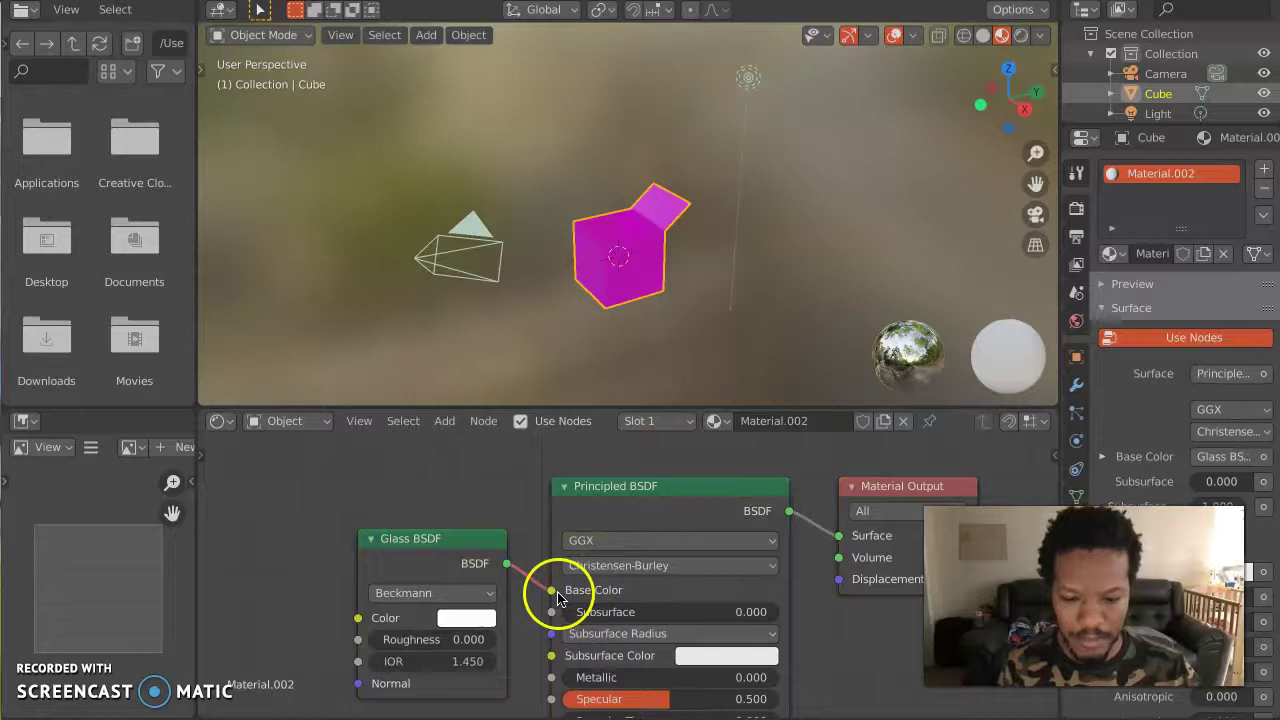
drag(548, 591, 442, 590)
Step: Add a Glossy BSDF node and try feeding it into the Principled BSDF's Base Color
click(444, 421)
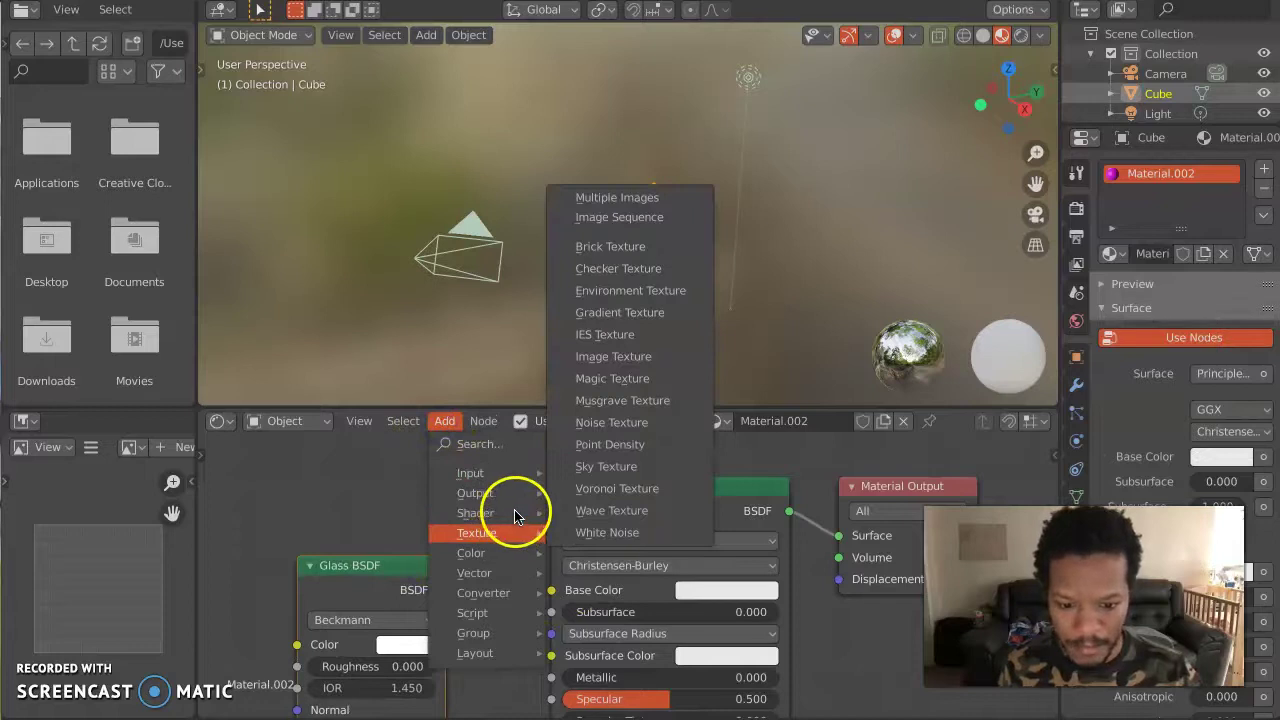
mouse_move(515, 515)
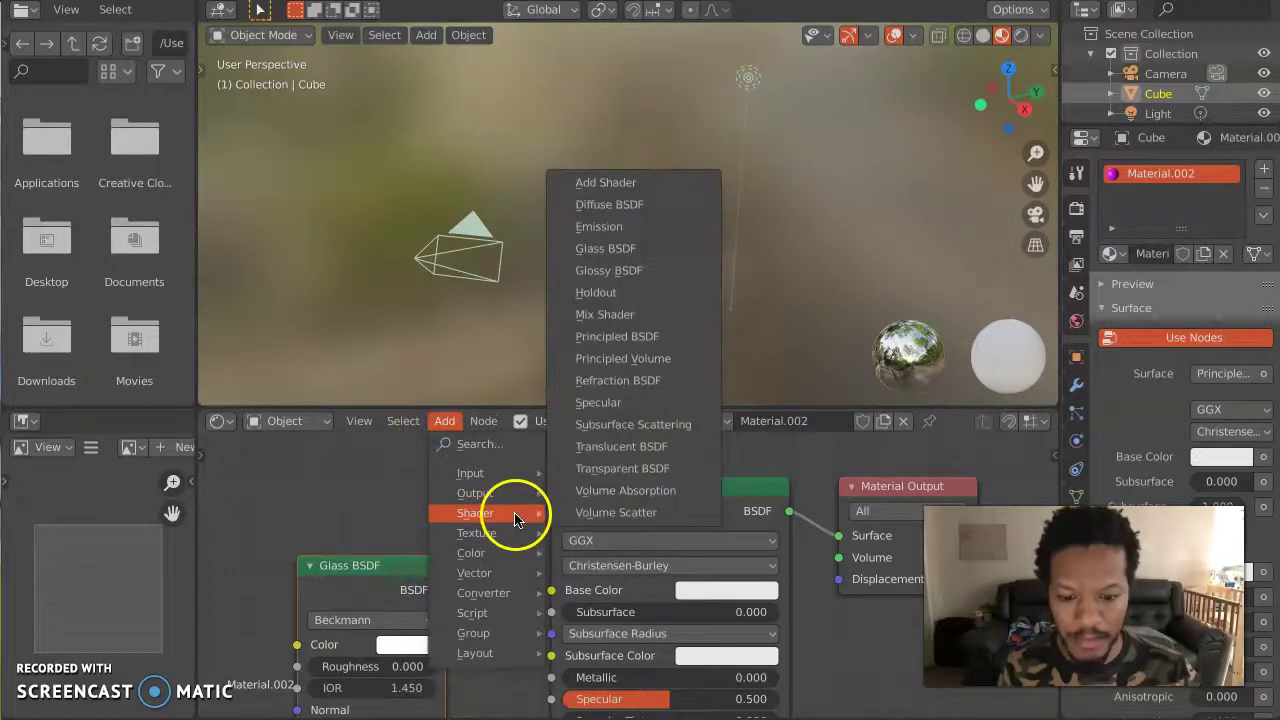
click(650, 272)
click(338, 468)
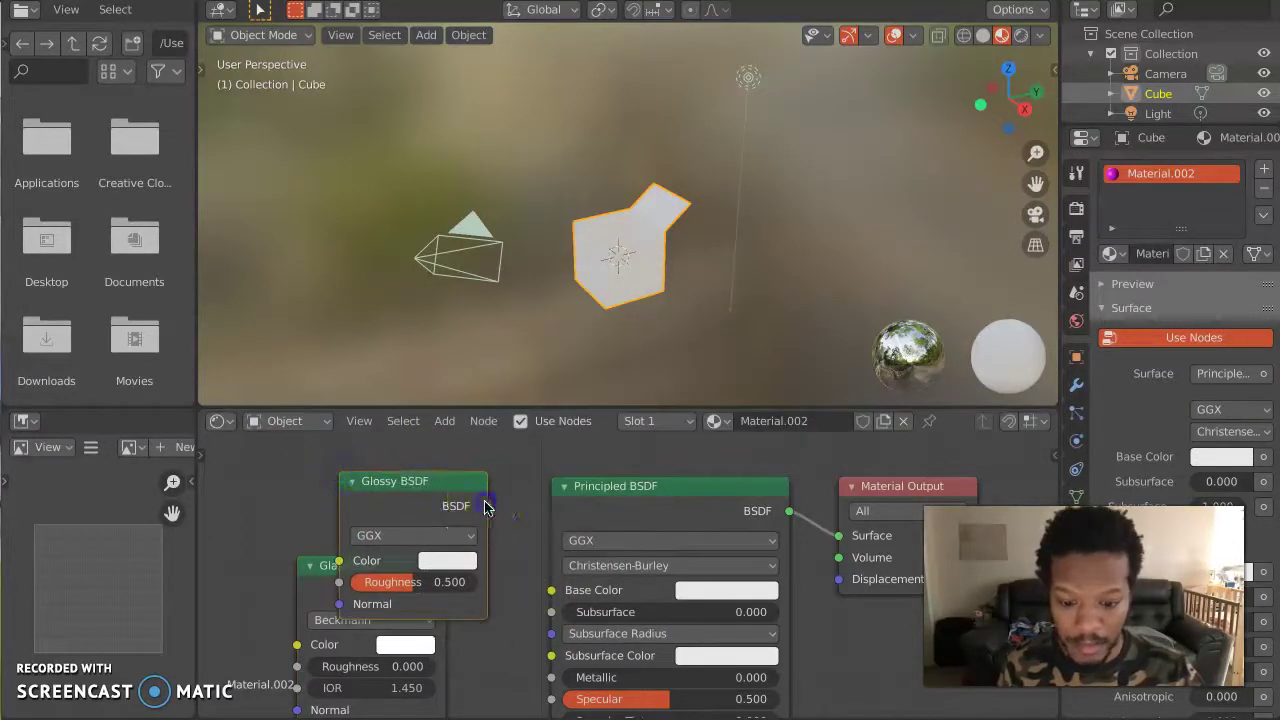
drag(548, 592, 551, 590)
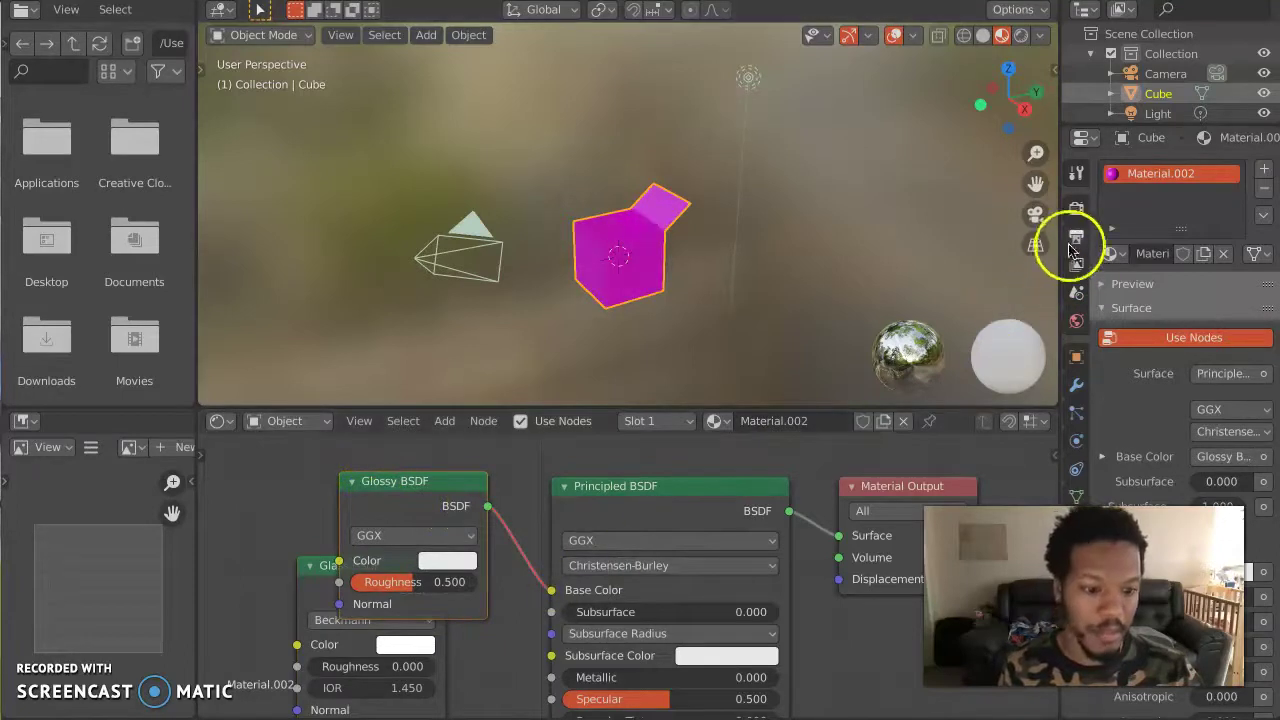
Step: Check Screen Space Reflections in the render settings and disconnect the Glossy BSDF from Base Color
click(1077, 216)
click(1121, 401)
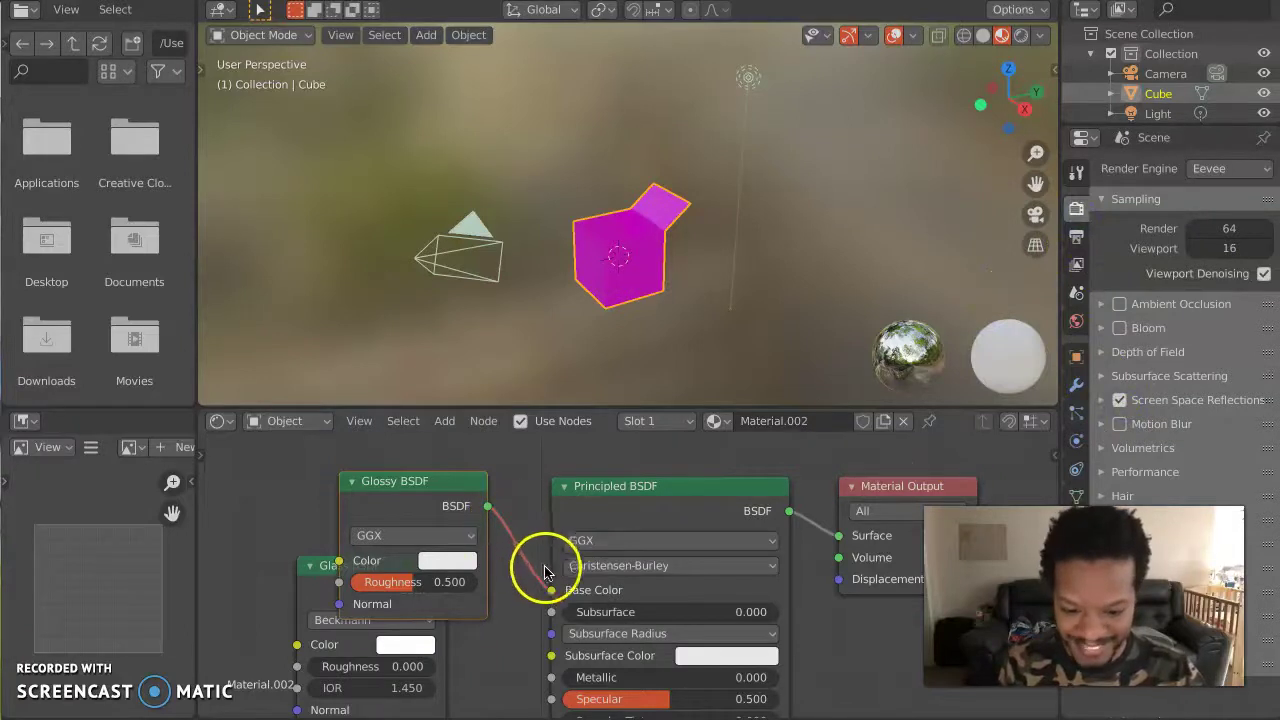
drag(545, 590, 388, 471)
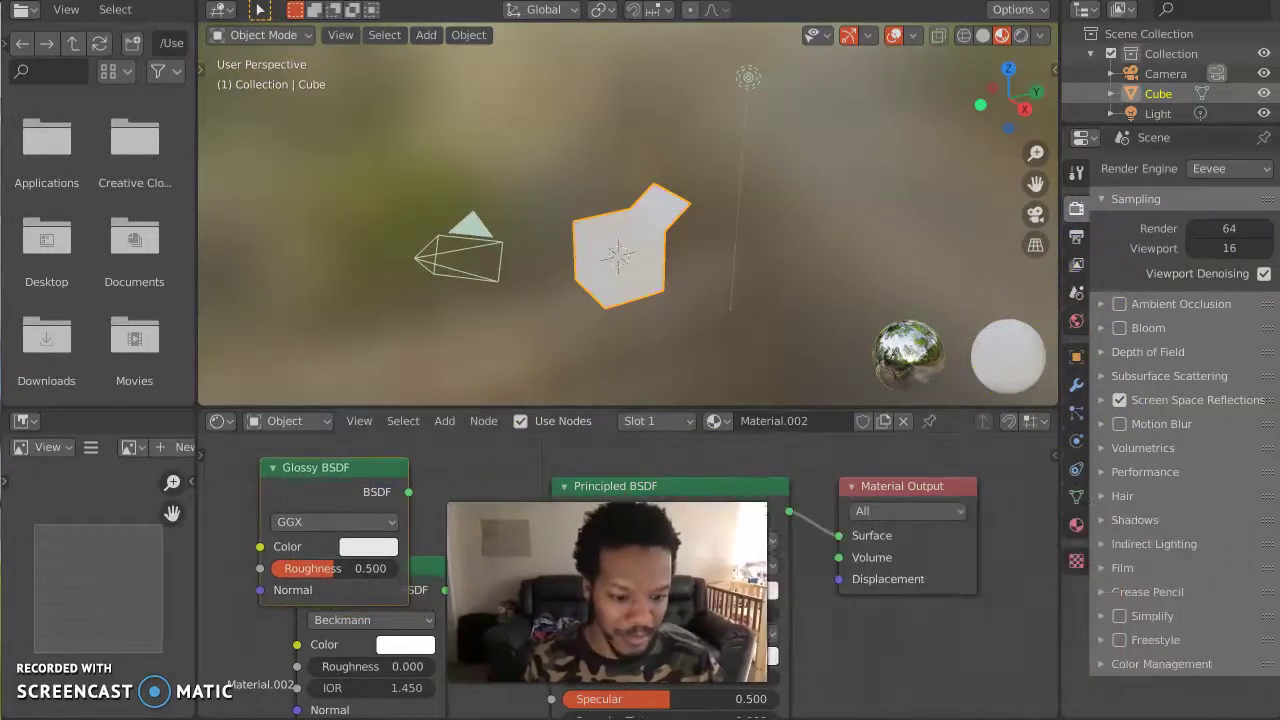
Step: Assign Material.001 to the box again and return to the Layout workspace
click(1076, 523)
click(1114, 253)
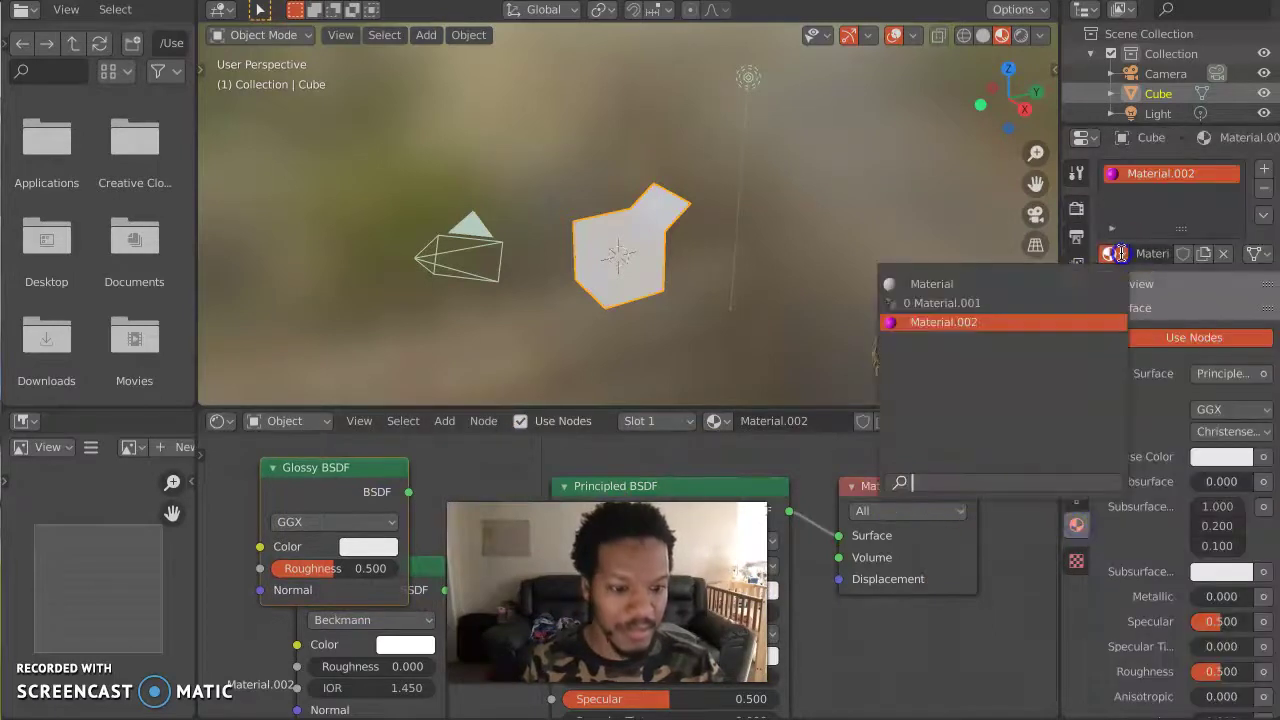
click(1050, 302)
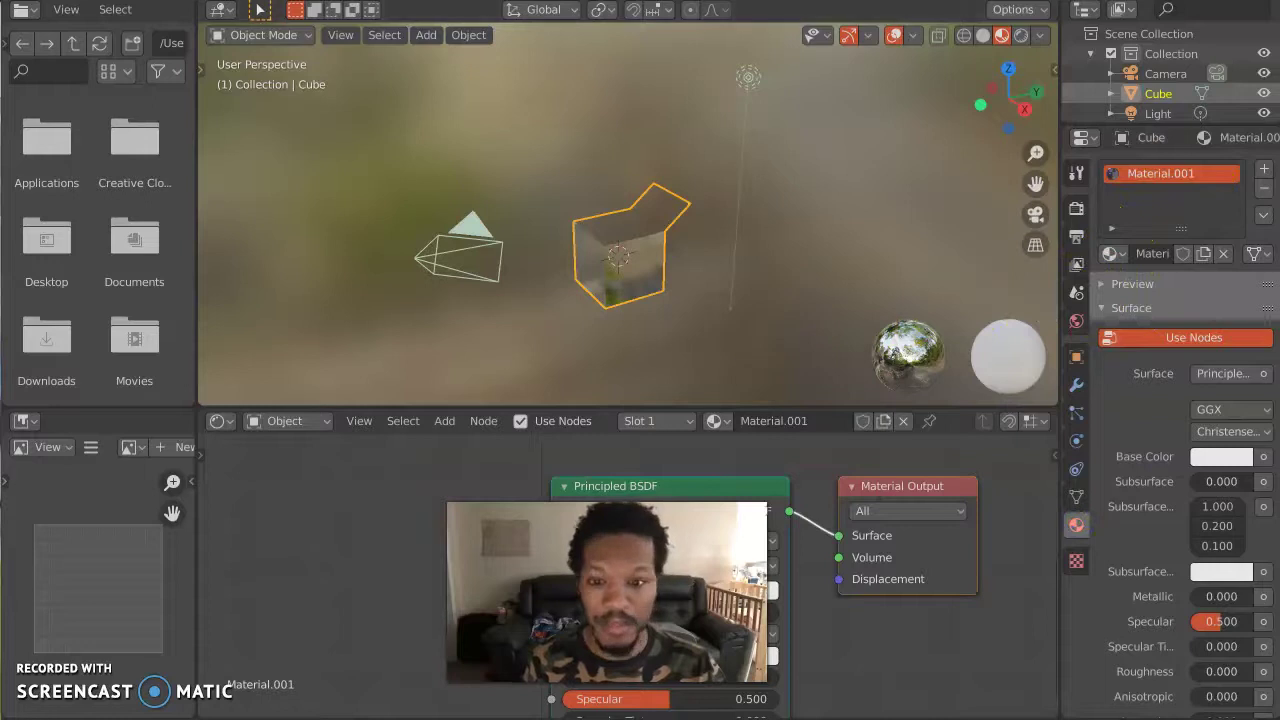
key(ctrl+Page_Up)
Step: In camera view, add a second cube around the box and scale it up by about 1.4
middle_drag(594, 234, 585, 243)
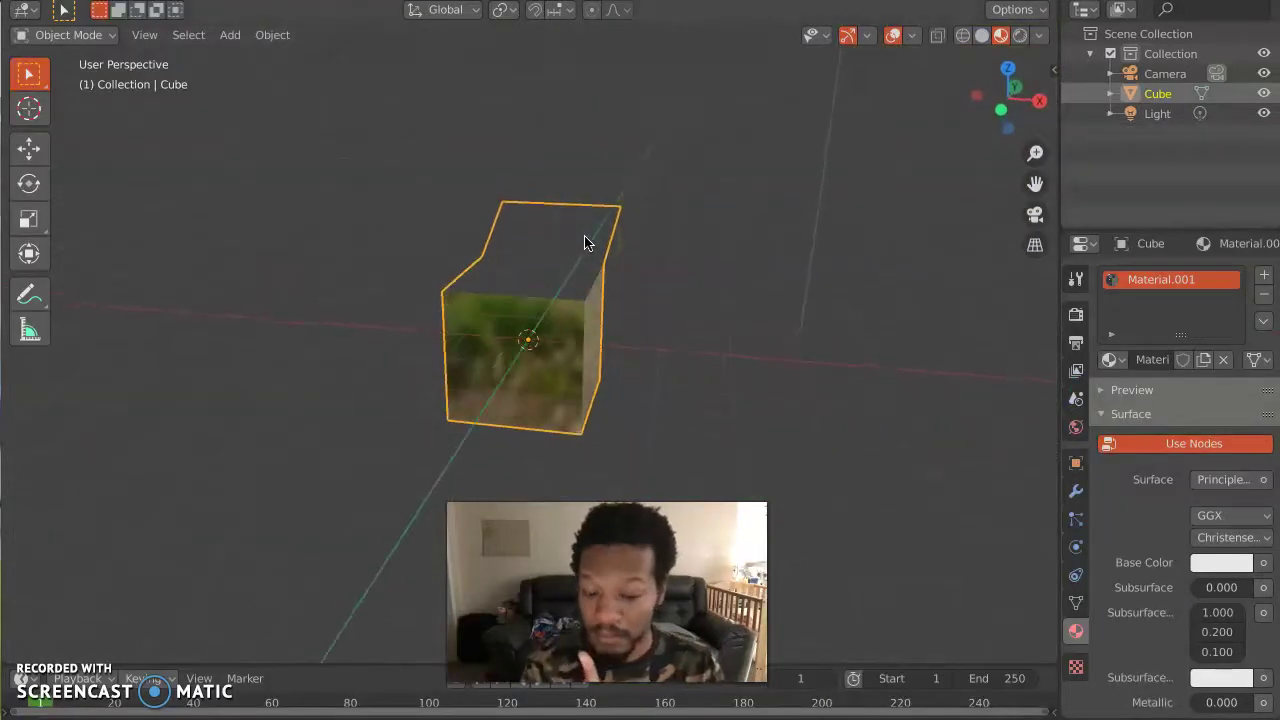
click(1035, 213)
key(shift+a)
mouse_move(541, 345)
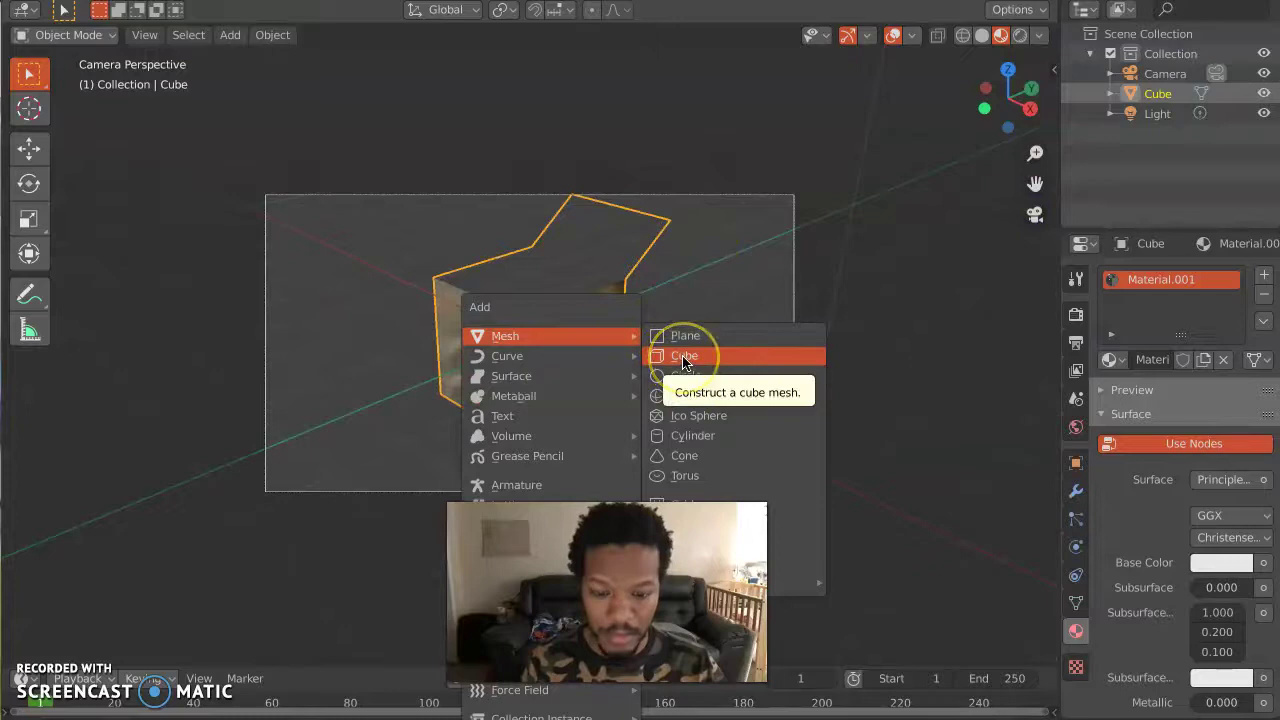
click(684, 358)
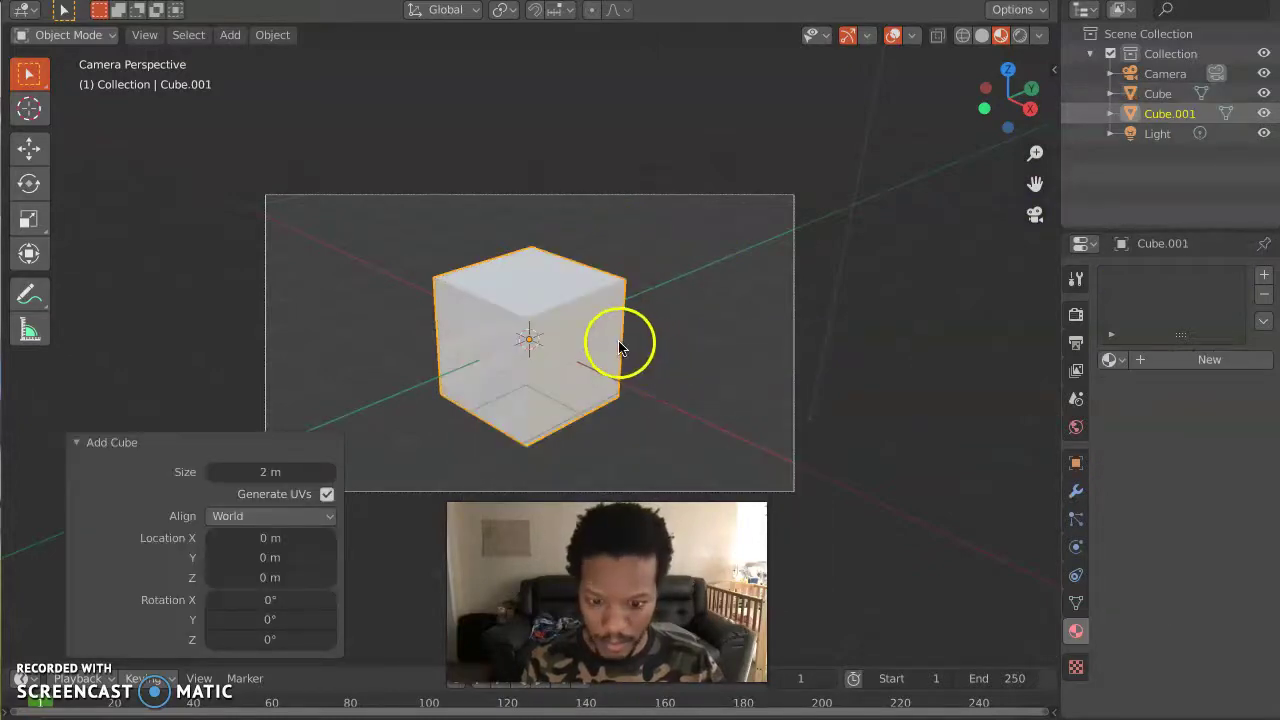
key(s)
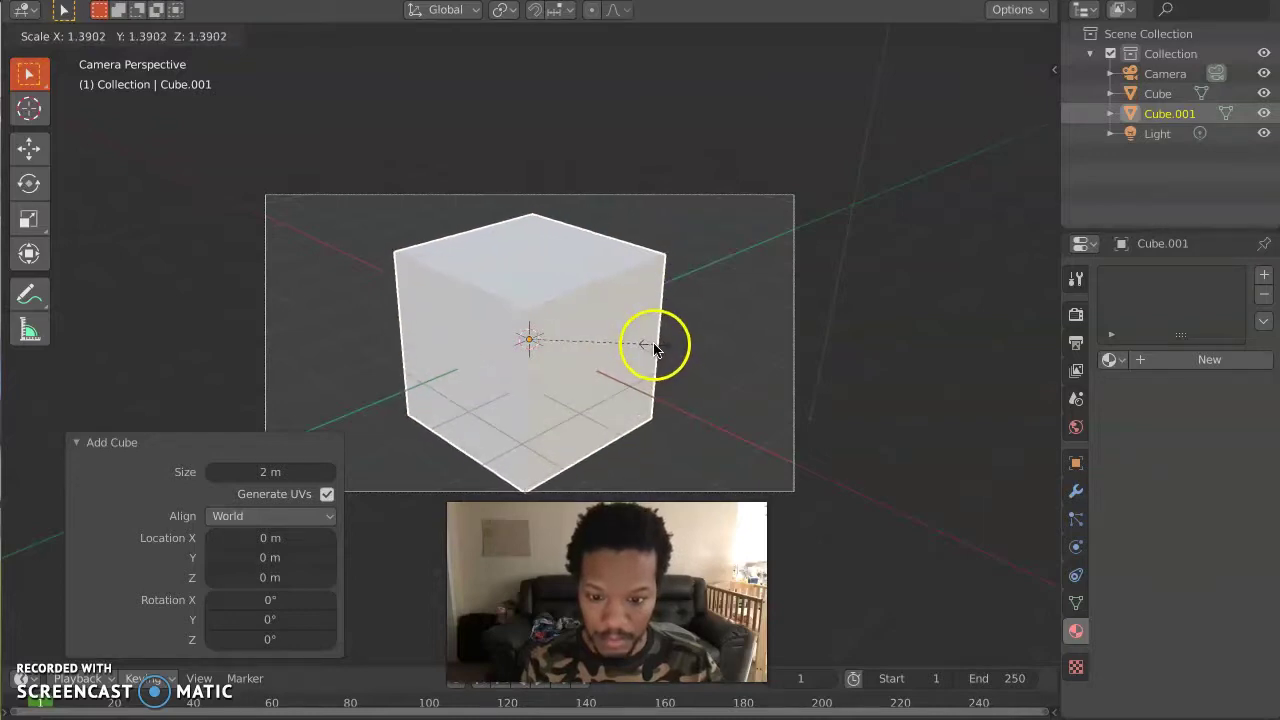
click(655, 346)
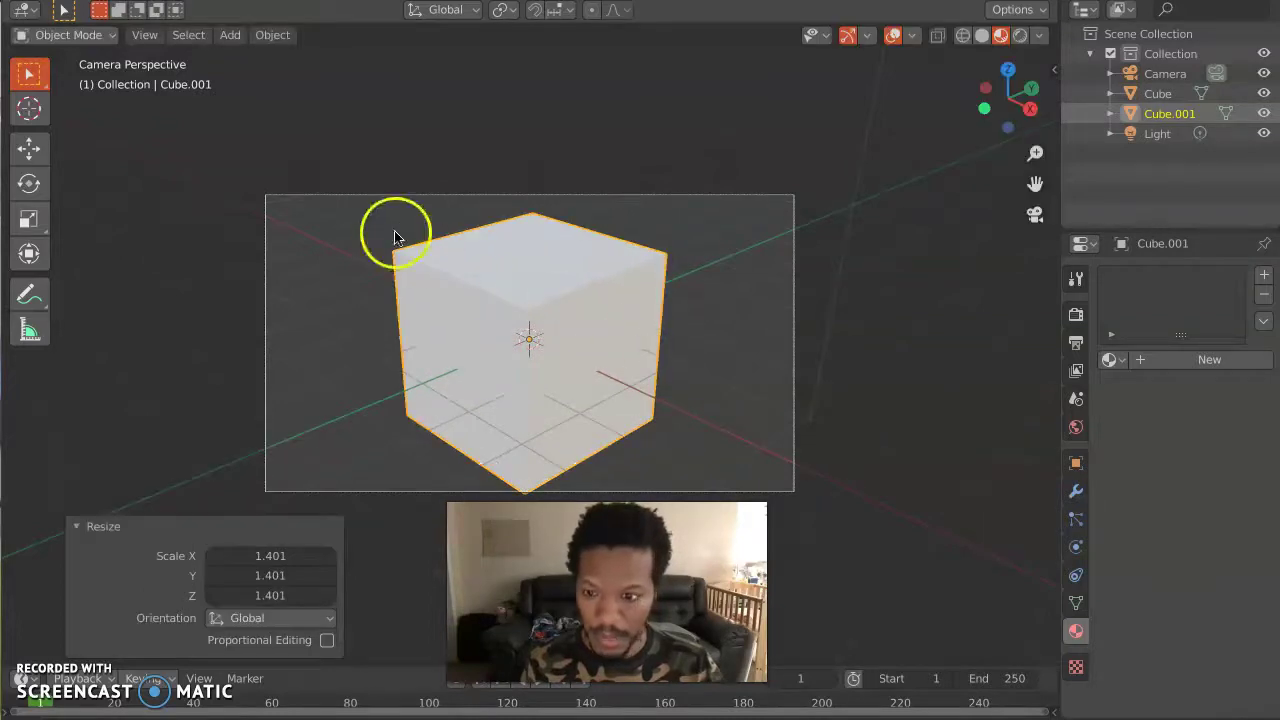
Step: Delete the top face of the new outer cube in Edit Mode
key(Tab)
click(171, 36)
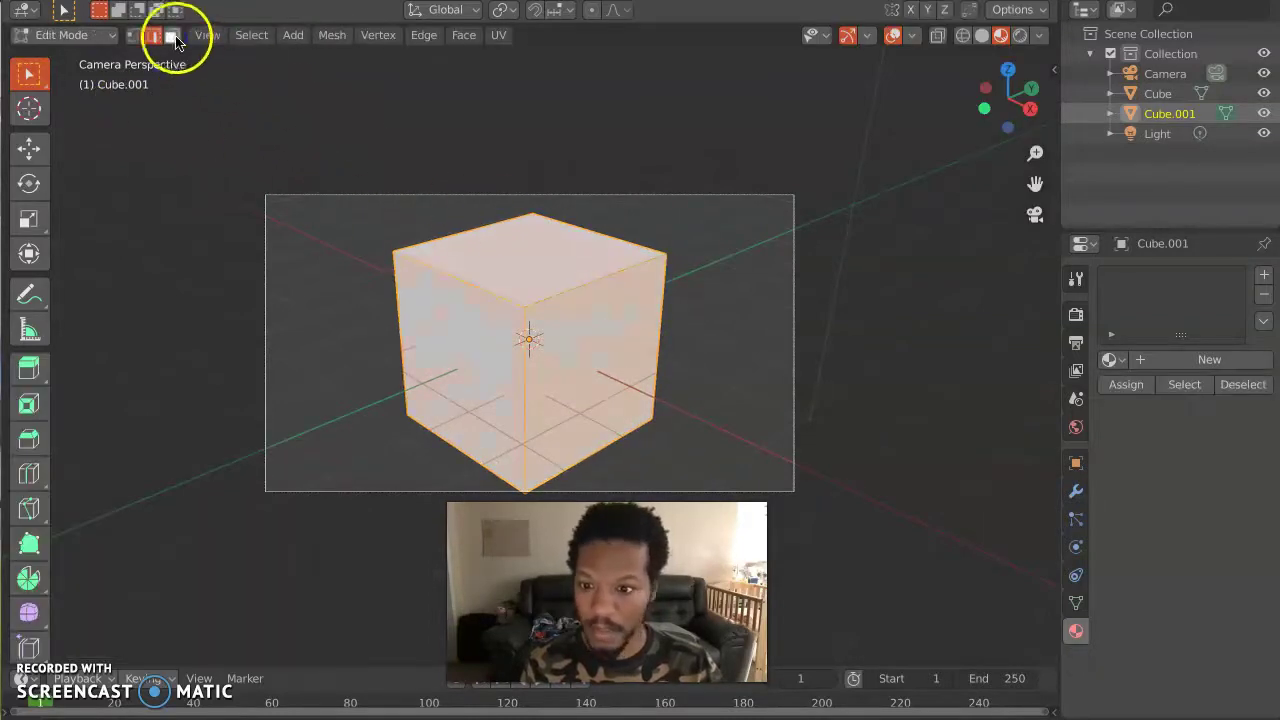
click(529, 251)
key(x)
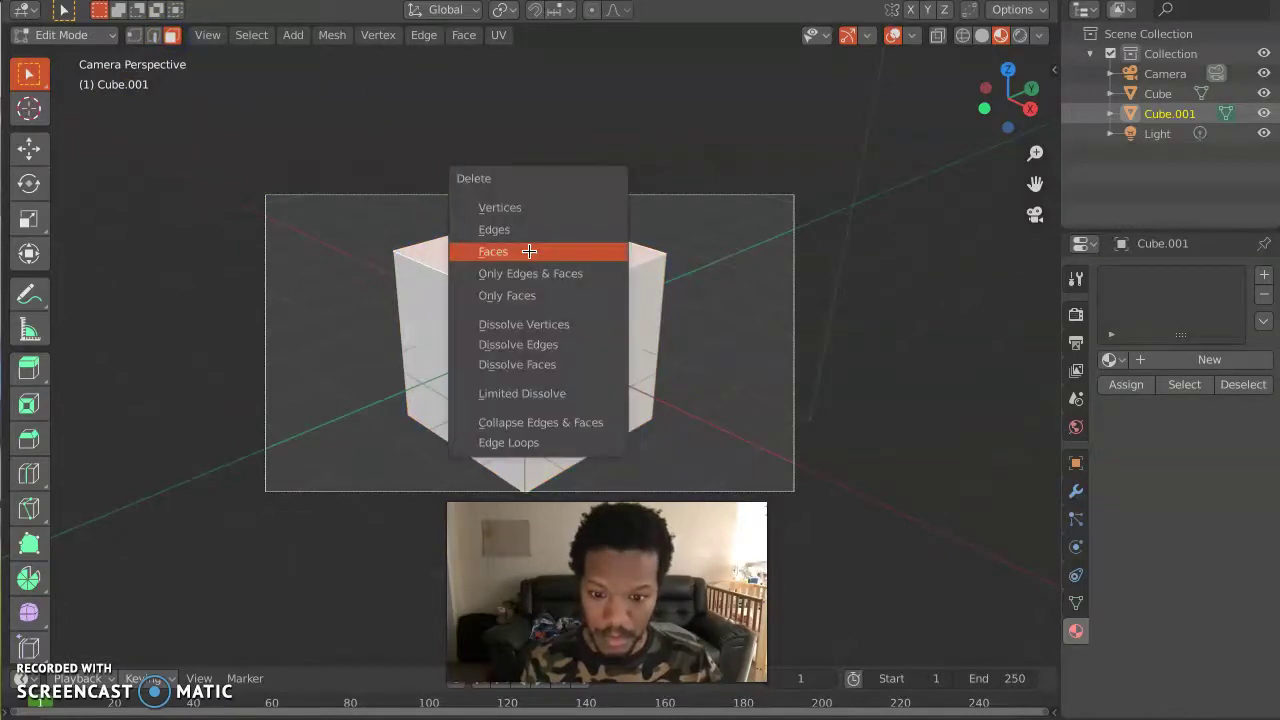
click(529, 252)
Step: Back in Object Mode, move the inner glass box up about 1.63 m along Z, partly out of the outer cube
middle_drag(529, 257, 529, 257)
middle_drag(528, 257, 583, 249)
click(1148, 96)
middle_drag(655, 285, 500, 318)
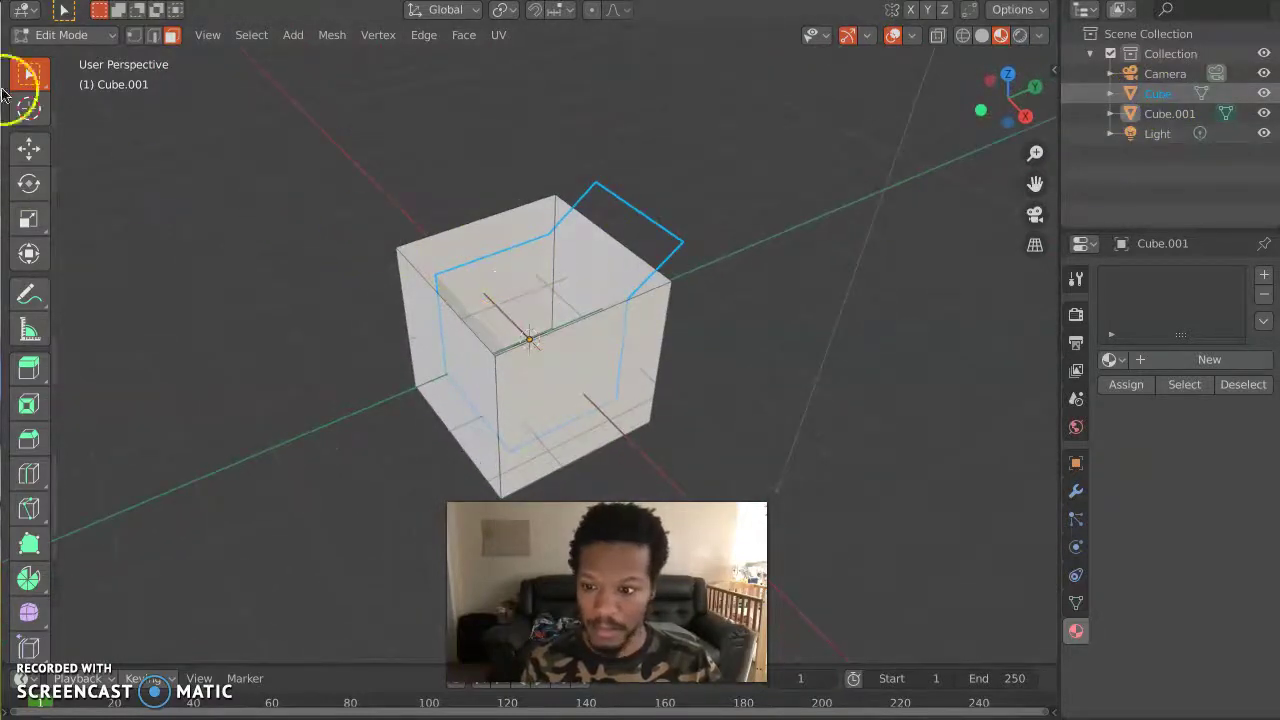
key(Tab)
middle_drag(489, 221, 474, 220)
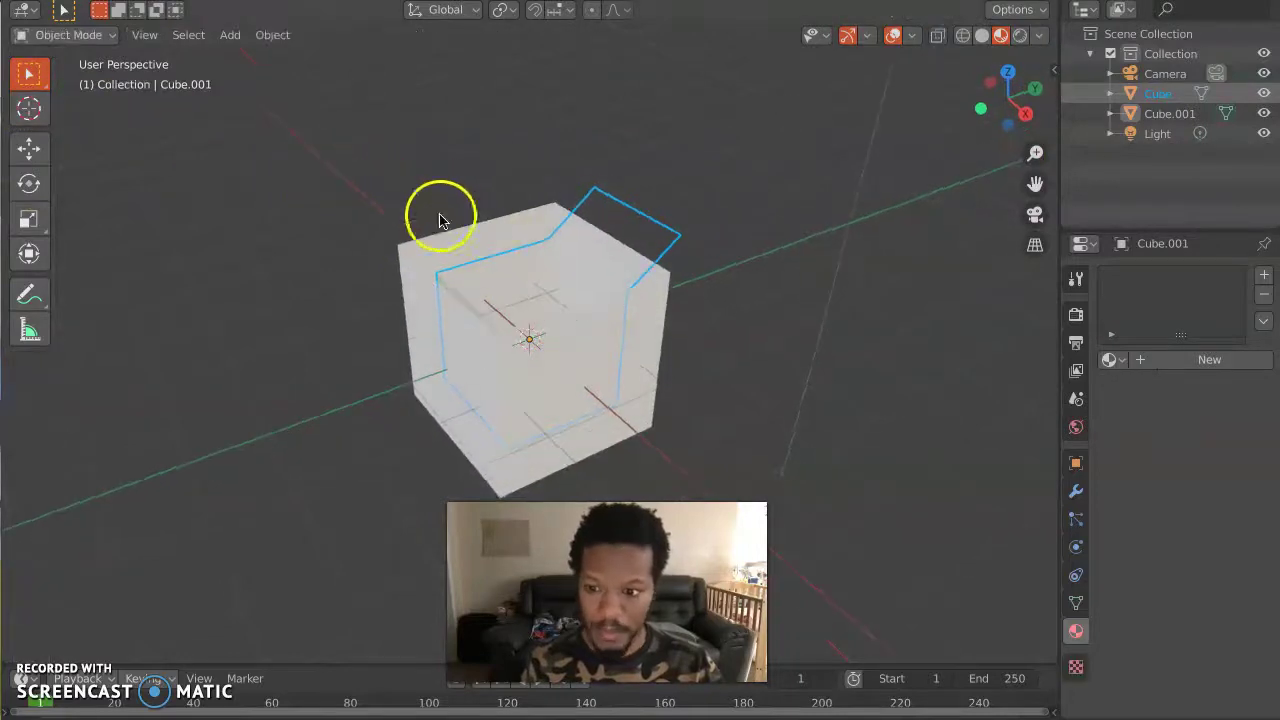
click(28, 149)
drag(521, 270, 534, 163)
middle_drag(534, 163, 533, 172)
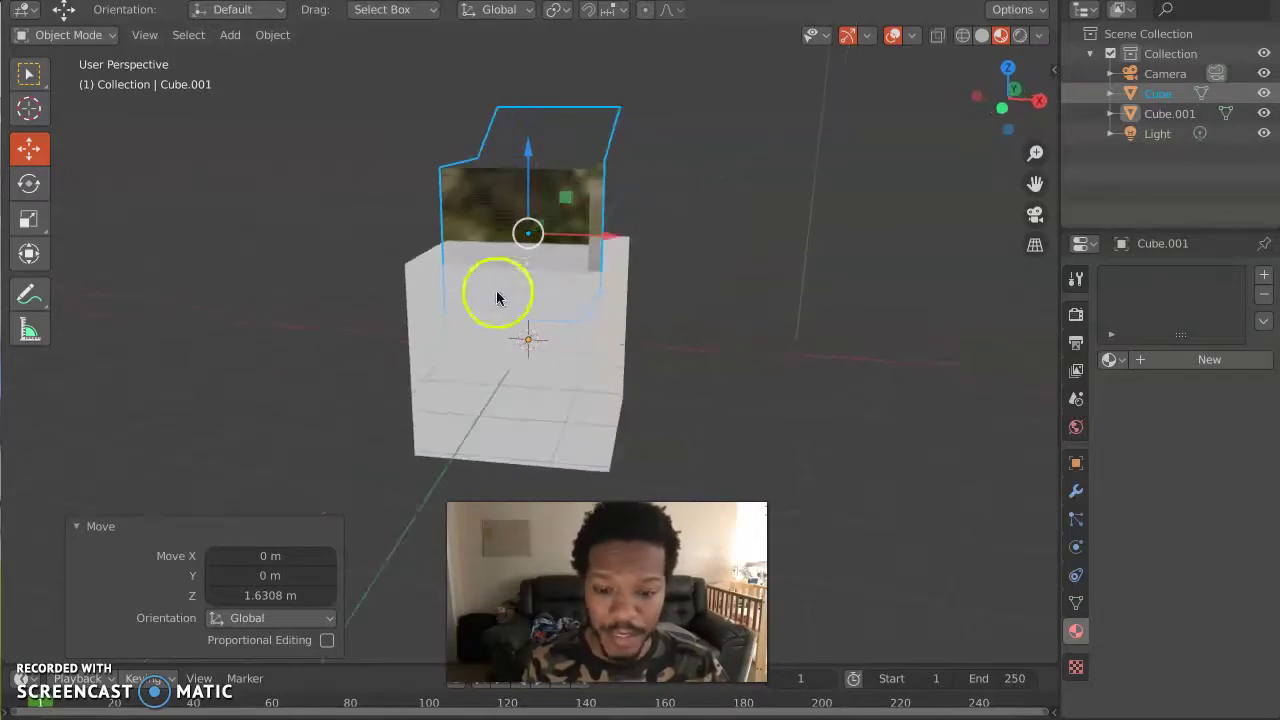
Step: Give the outer cube a new material with Metallic 1.000 and Roughness 0.000
click(481, 306)
click(1209, 359)
scroll(1180, 423, down, 5)
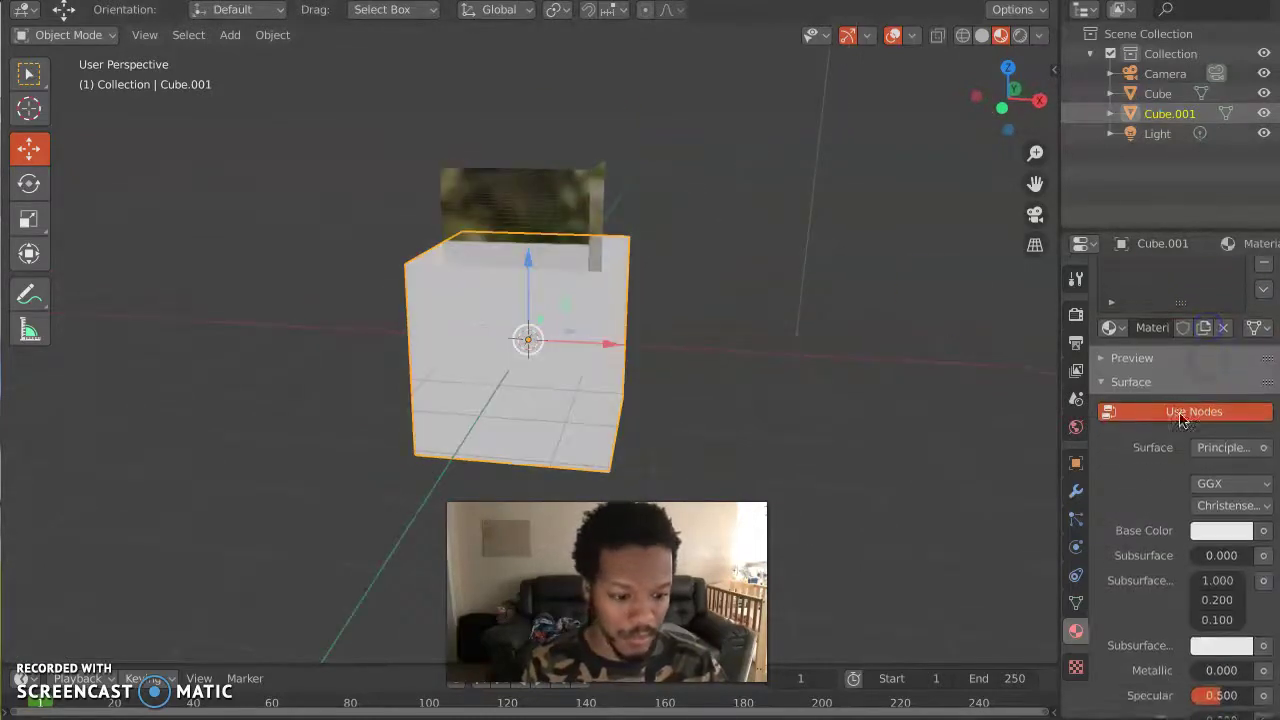
drag(1252, 539, 1275, 539)
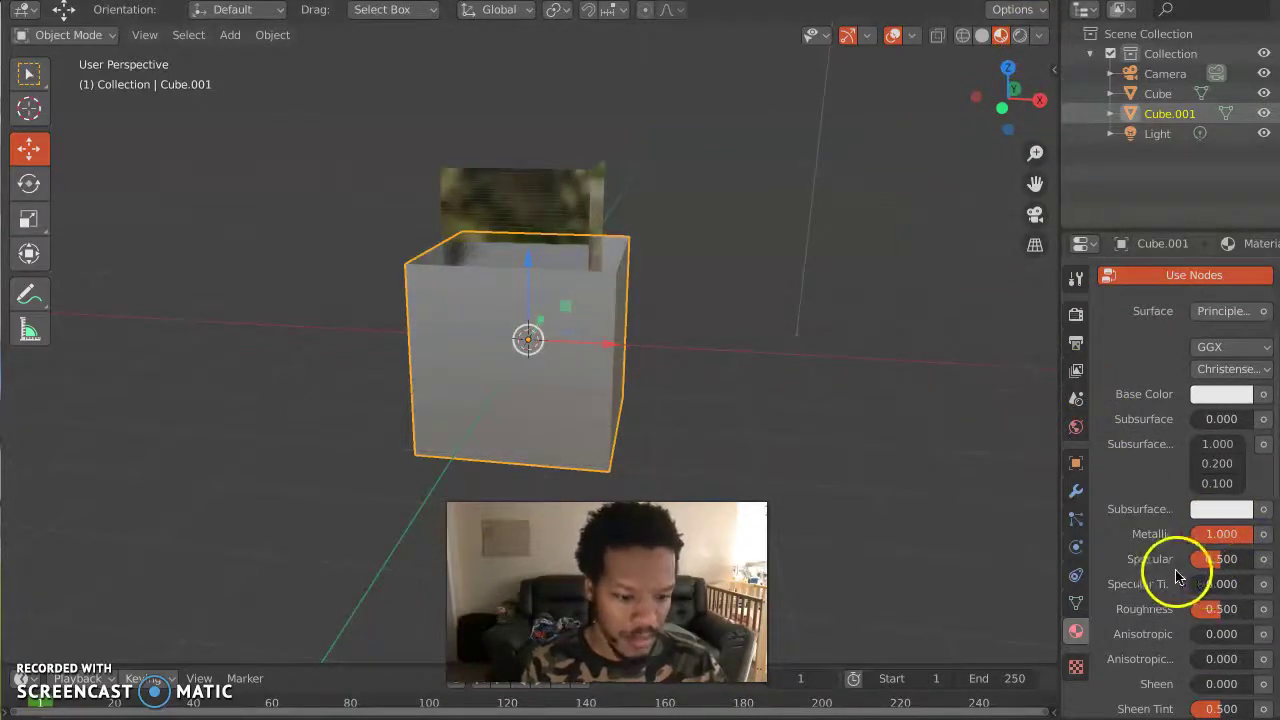
drag(1217, 614, 1090, 605)
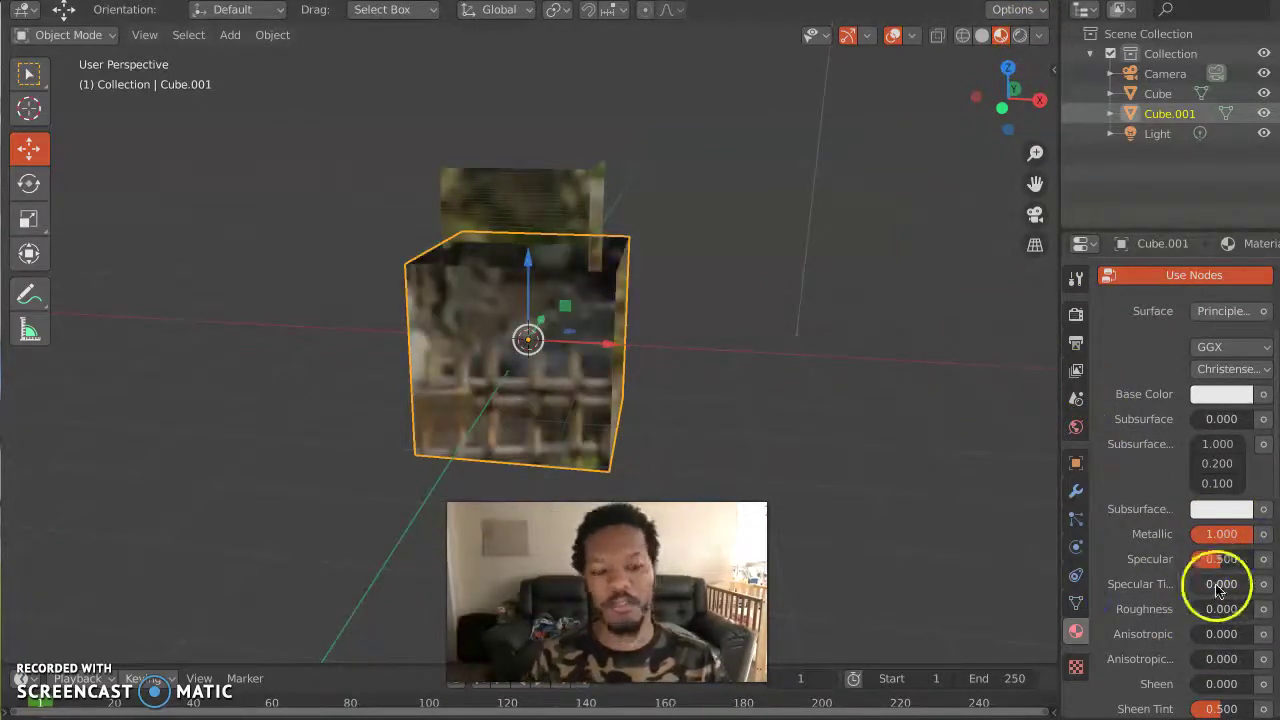
Step: Change the outer cube's material to a near-black base color with Metallic 0.860 and Roughness 0.372
click(1228, 398)
click(1228, 396)
mouse_move(1240, 270)
mouse_down()
mouse_move(1237, 232)
mouse_move(1235, 252)
mouse_up()
click(1207, 561)
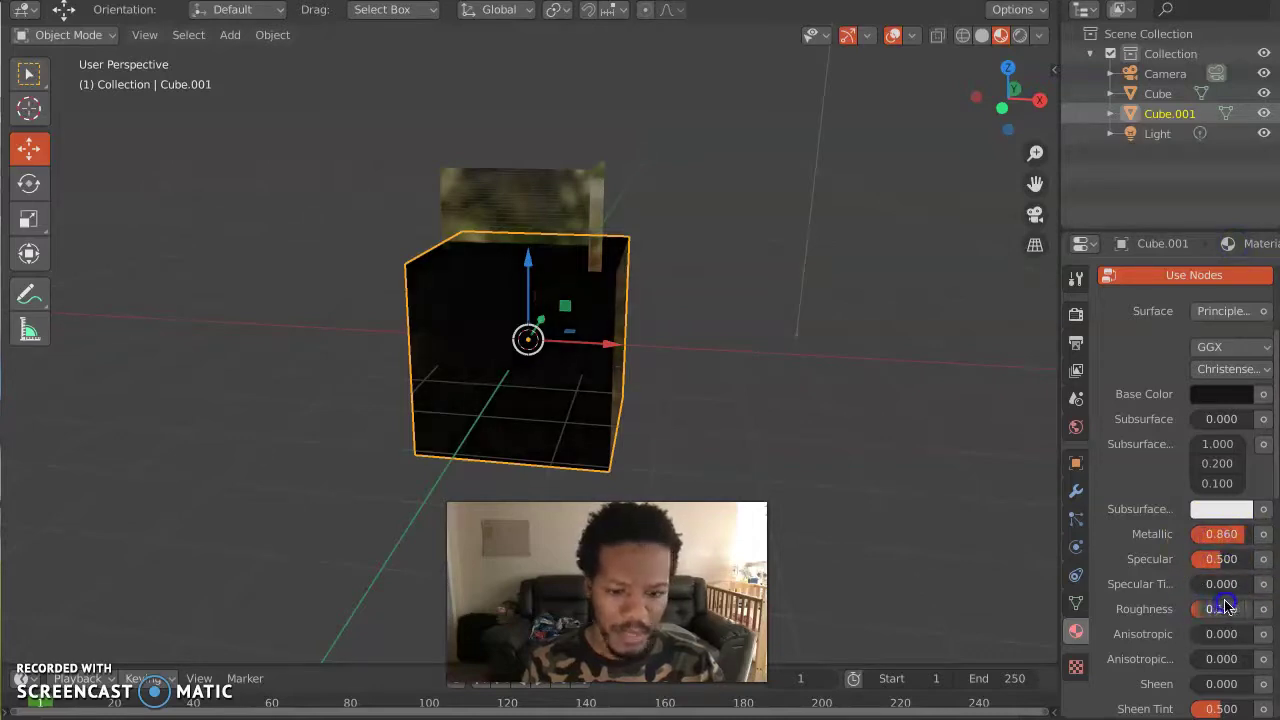
Step: Display the viewport in Rendered shading and set the world background strength to 0.000
click(1021, 35)
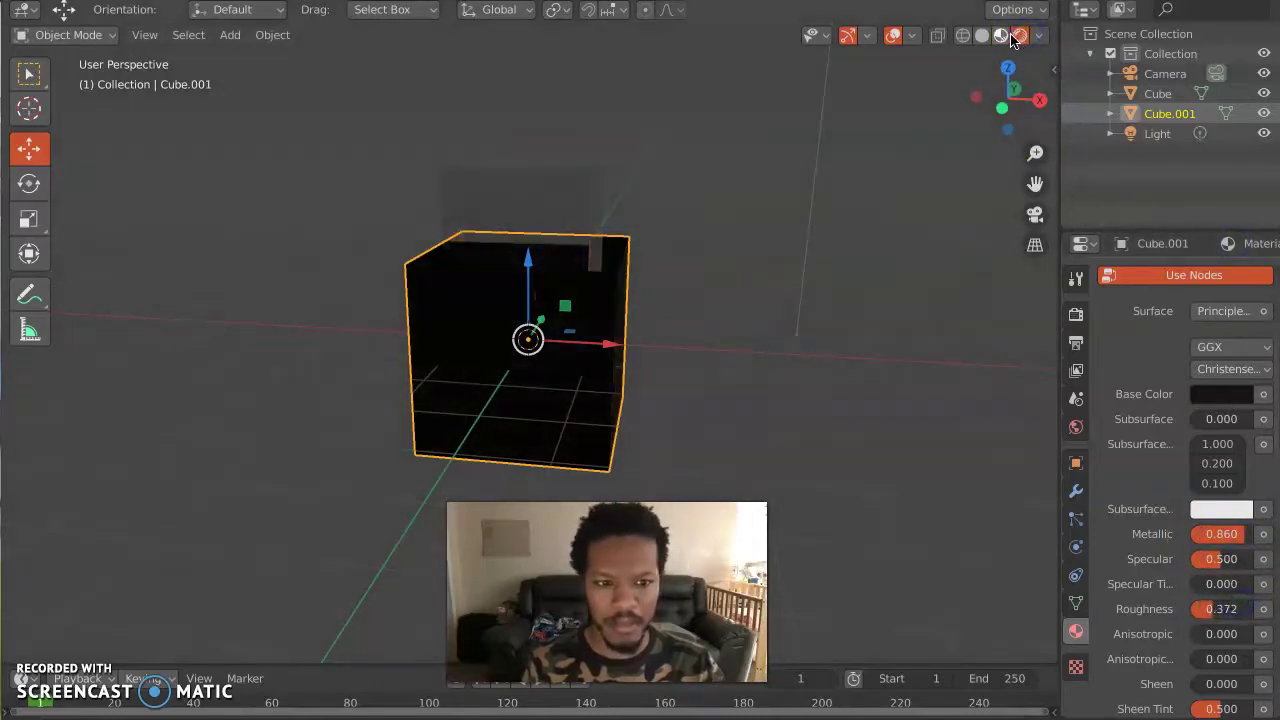
click(1076, 430)
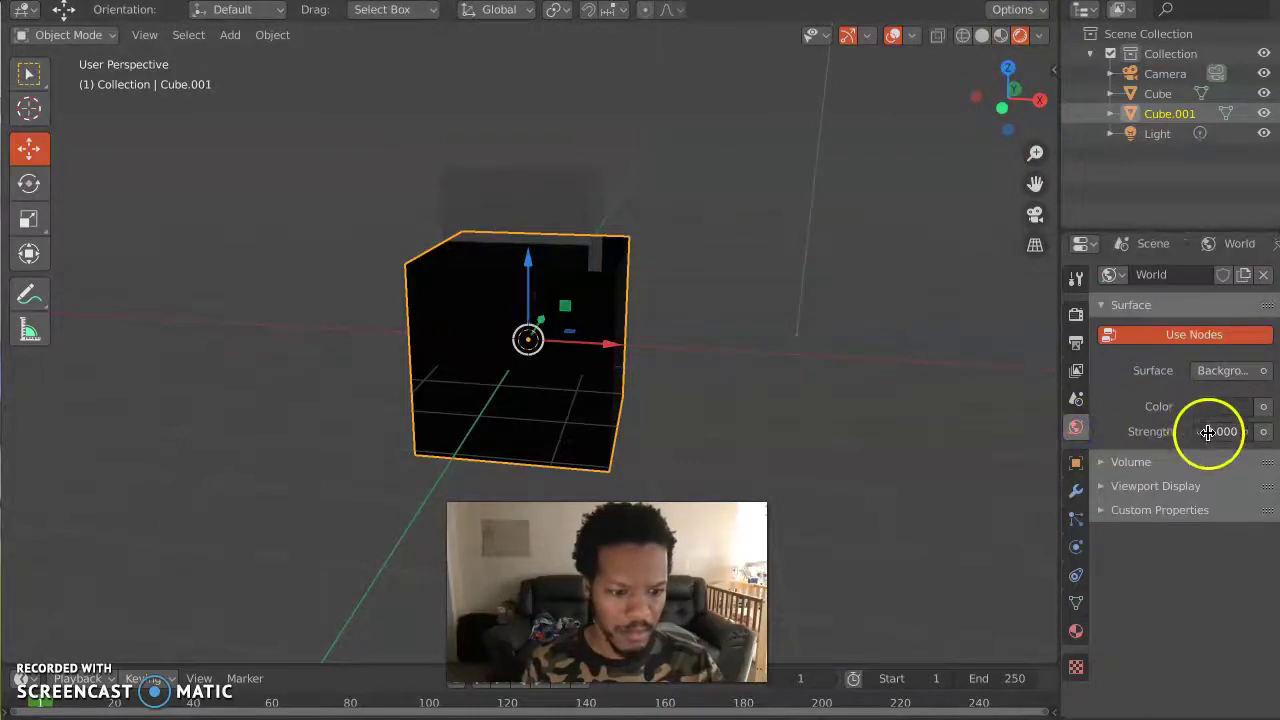
drag(1207, 431, 1151, 414)
middle_drag(837, 363, 837, 363)
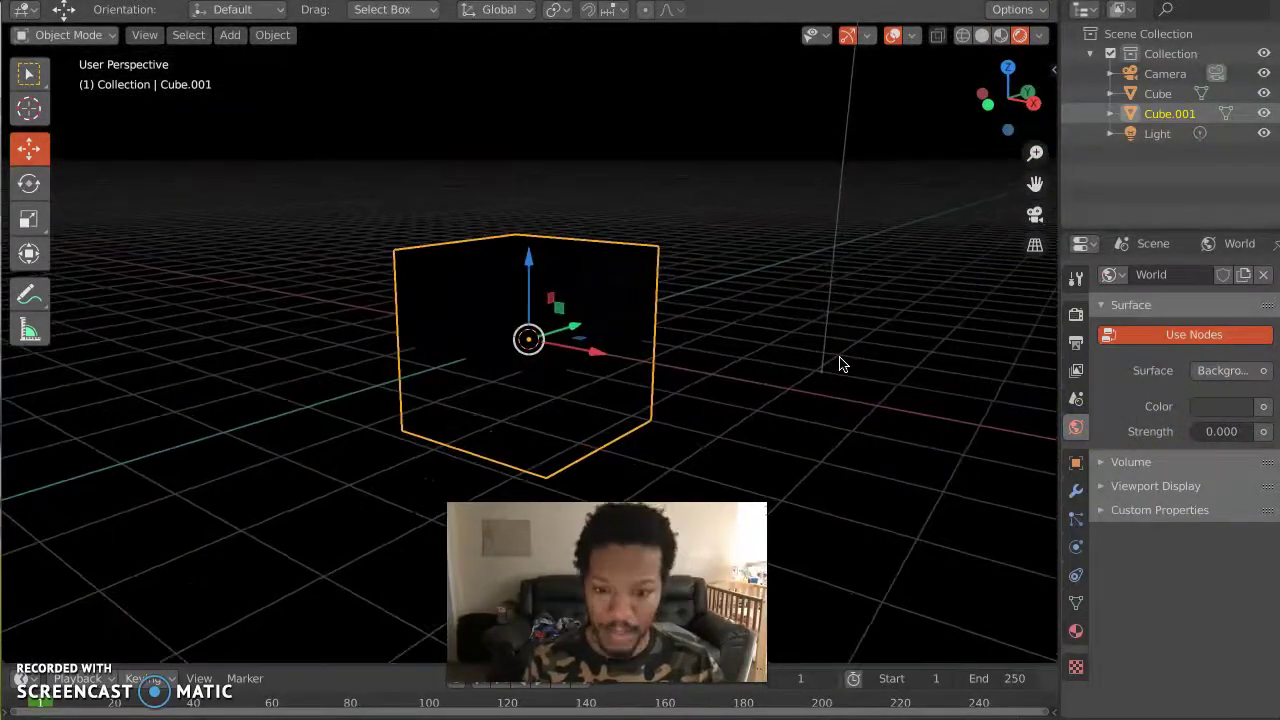
key(shift+a)
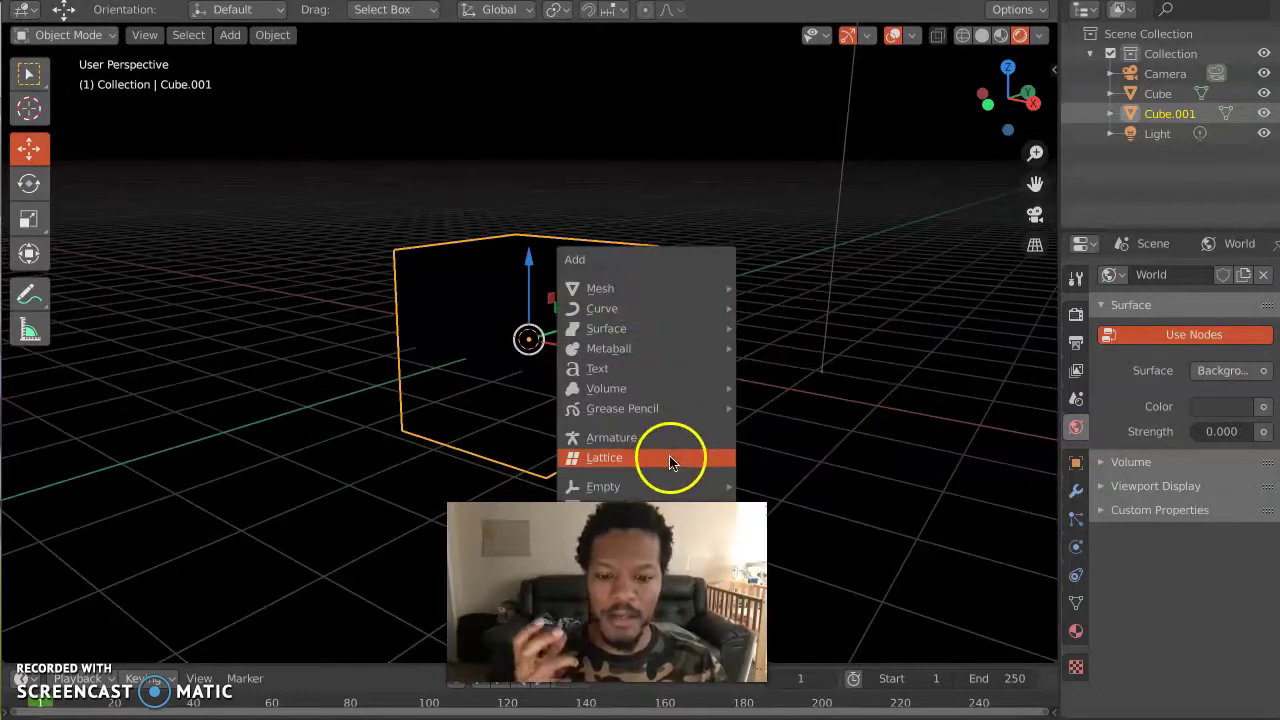
key(Escape)
key(alt+a)
click(640, 467)
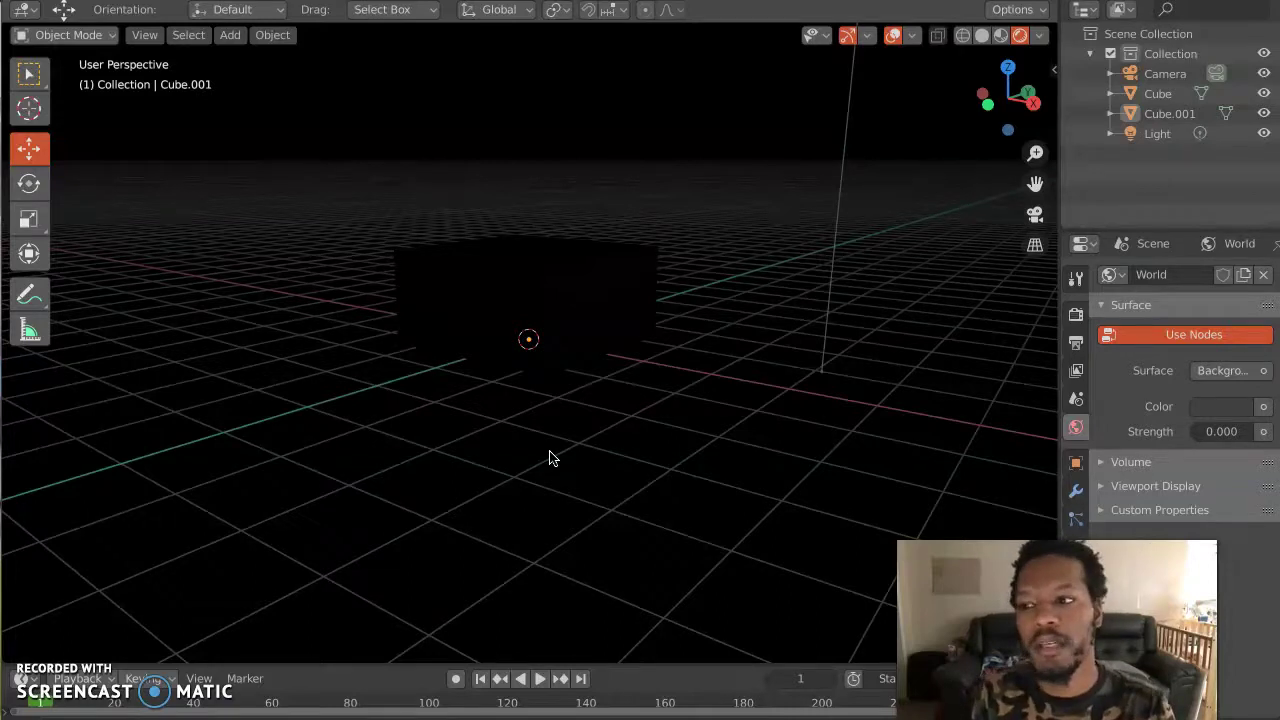
Step: Add an area light, raise it about 2.47 m along Z above the boxes, and enlarge it to about 4.2 m
key(shift+a)
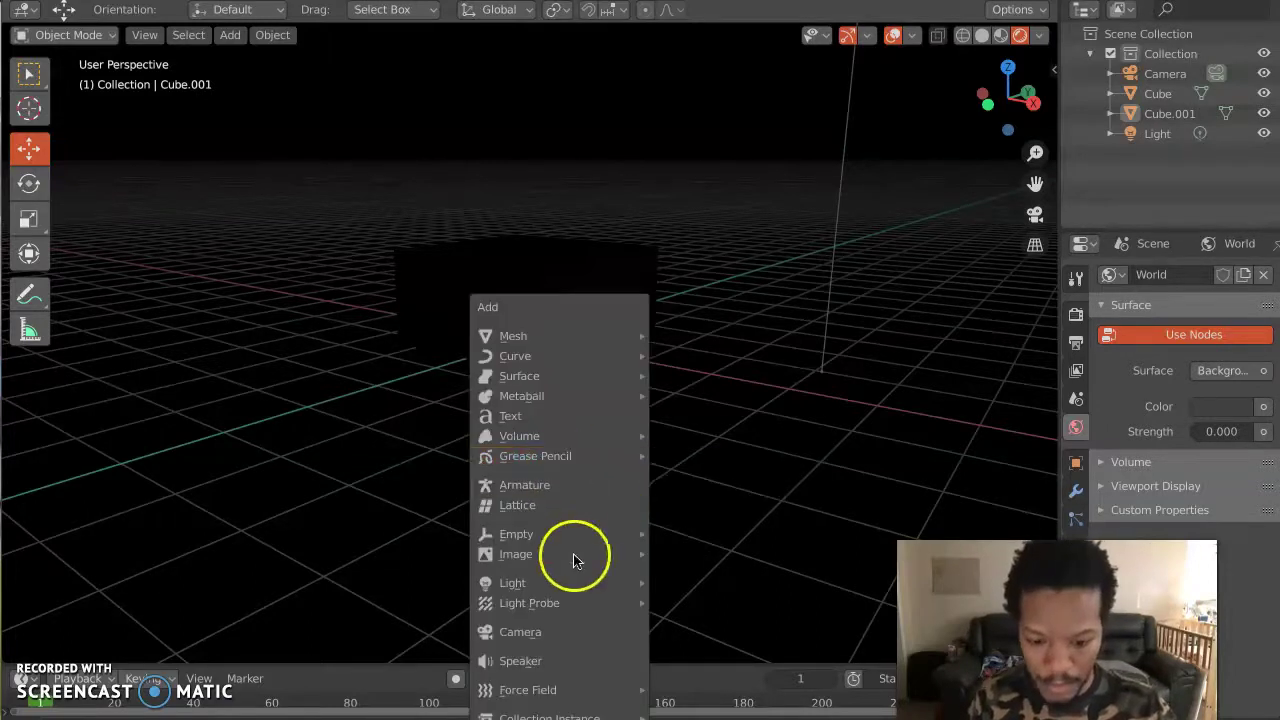
mouse_move(643, 588)
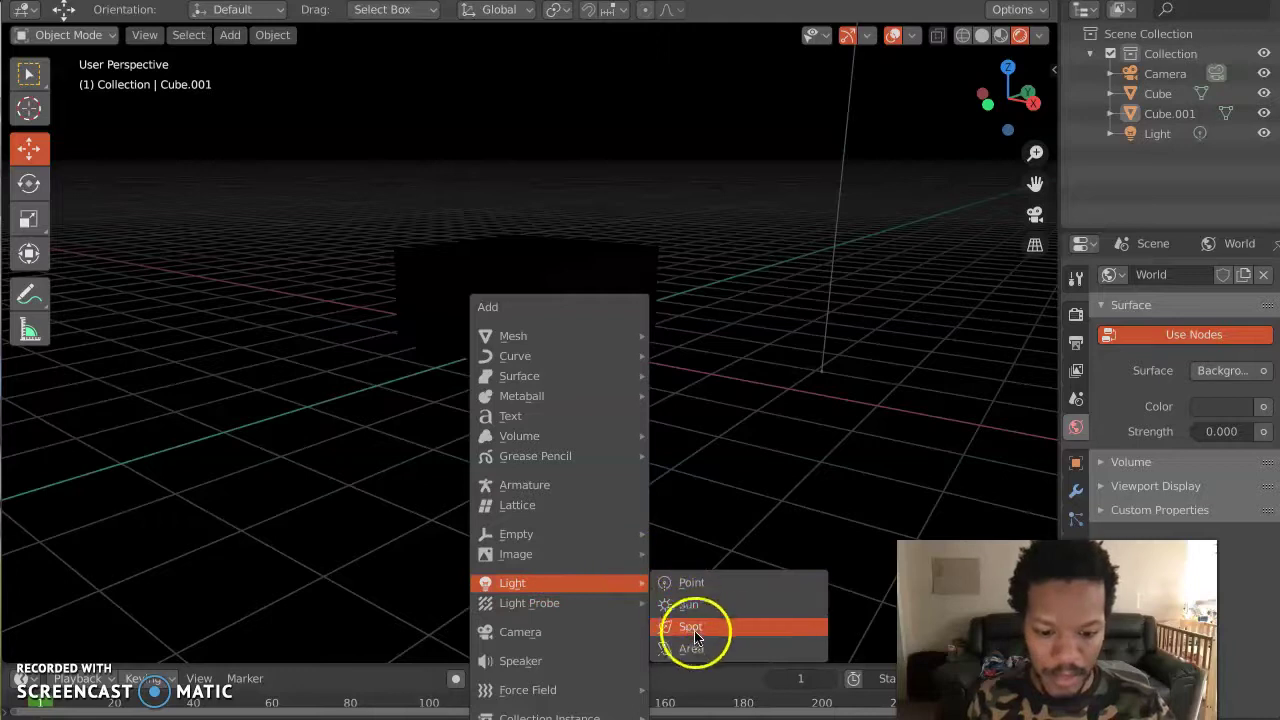
click(694, 648)
drag(531, 266, 531, 198)
middle_drag(531, 198, 488, 186)
drag(488, 186, 746, 200)
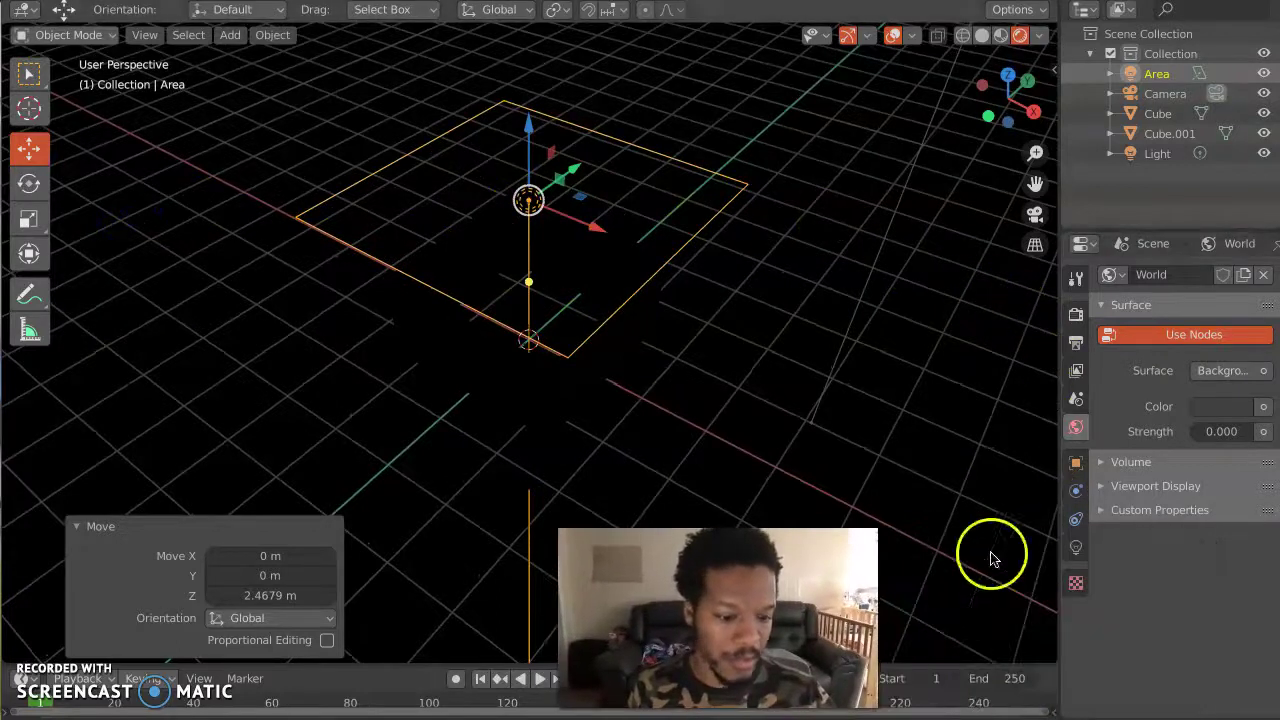
Step: Set the area light's power to 1111 W, and raise it further to 9999 W
click(1078, 548)
click(1197, 400)
text(1111)
key(Return)
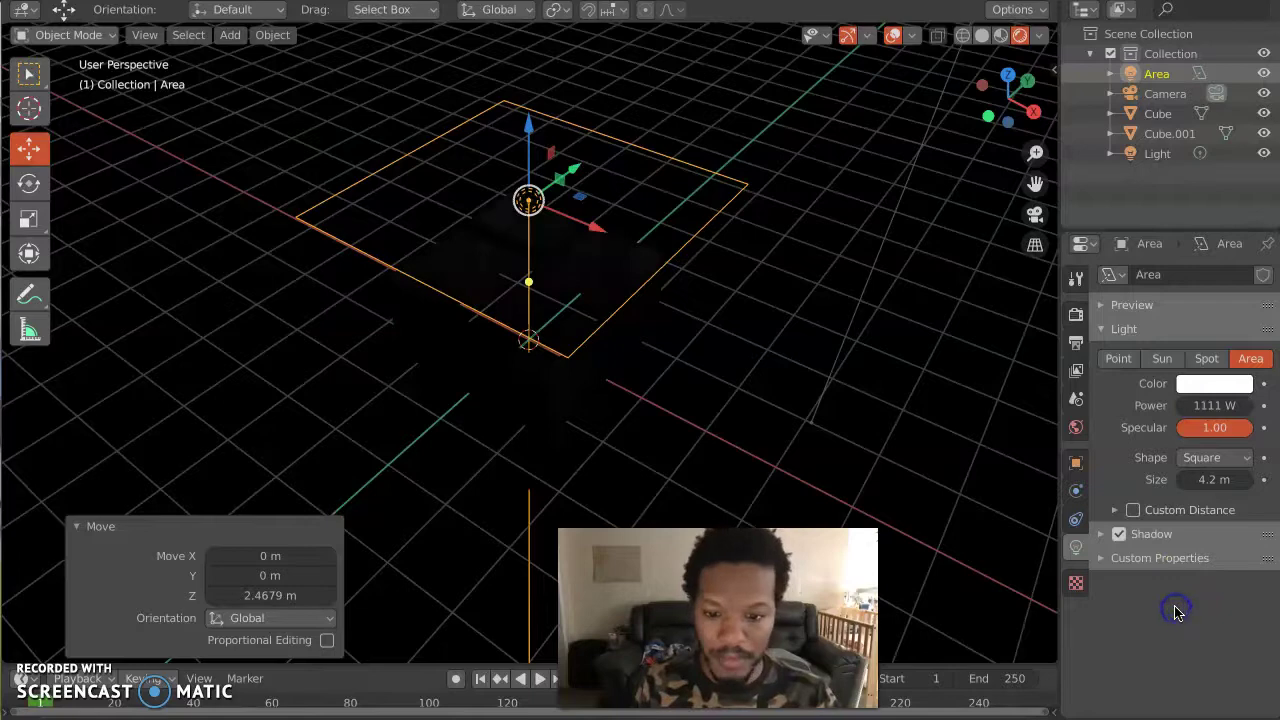
text(9999)
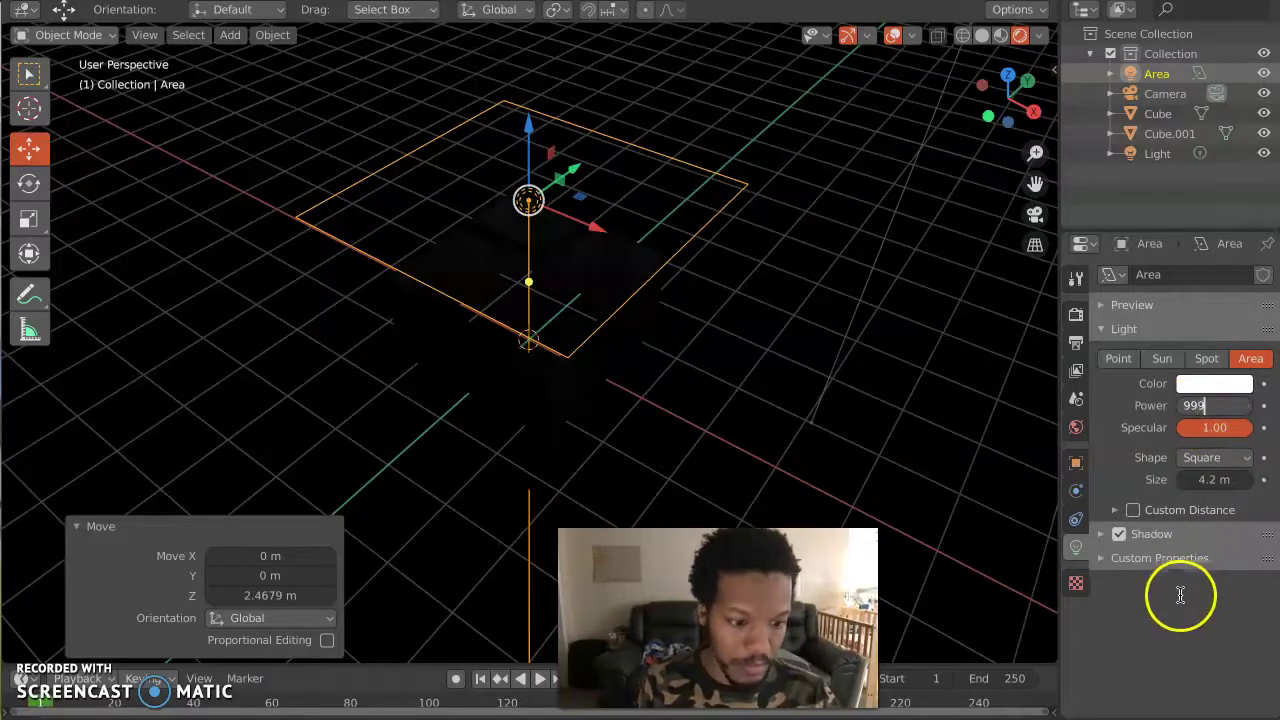
key(Return)
Step: Change the outer cube's material to Roughness 0.605 and Metallic 0.225
middle_drag(657, 223, 663, 229)
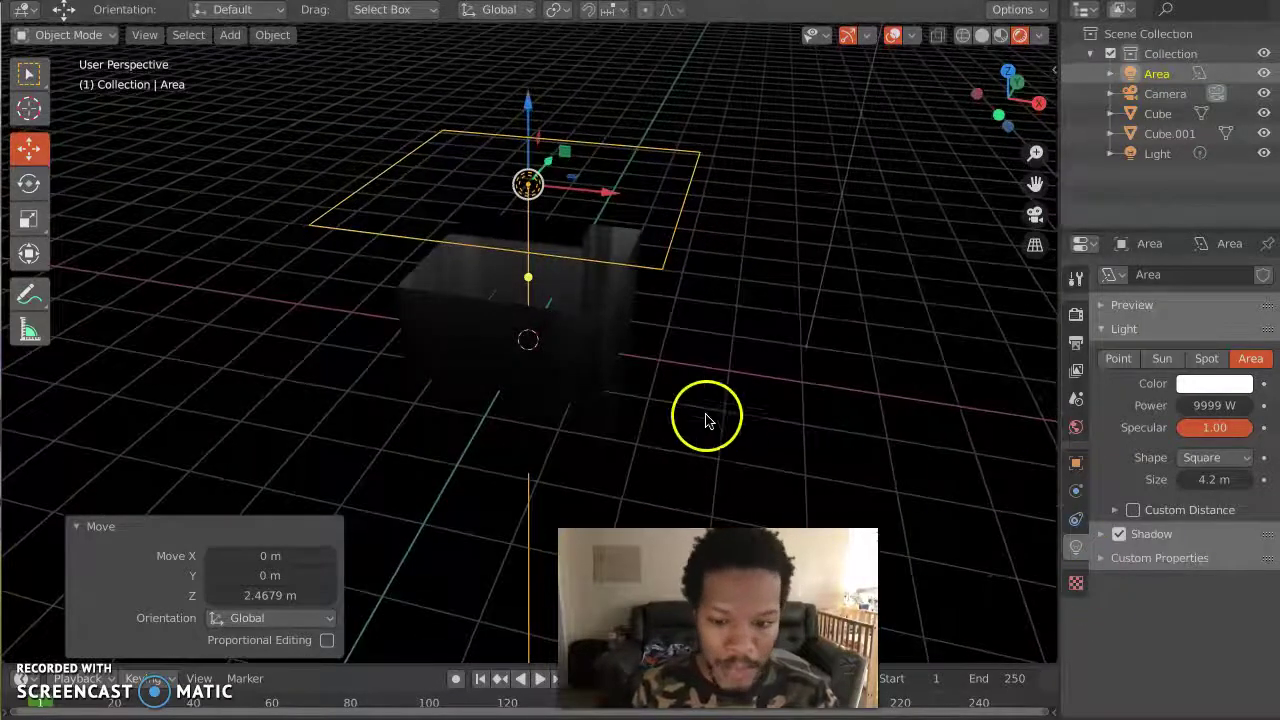
click(1160, 136)
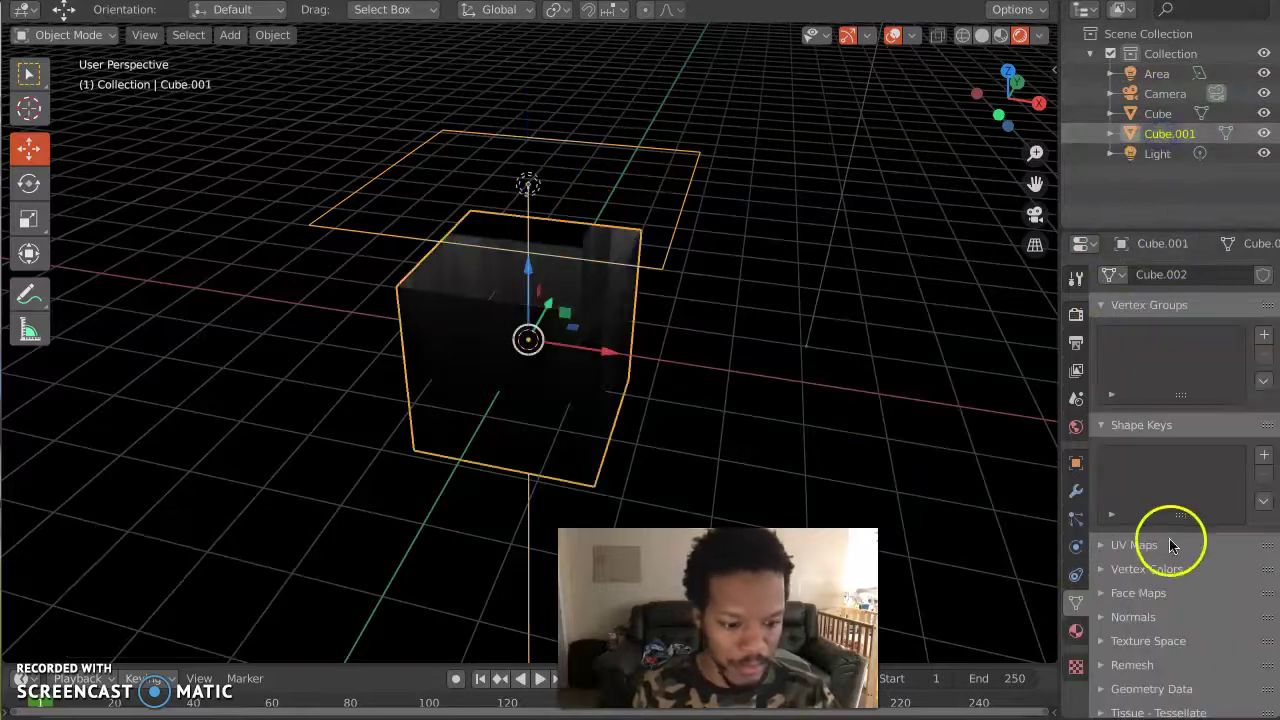
click(1076, 632)
drag(1220, 617, 1237, 607)
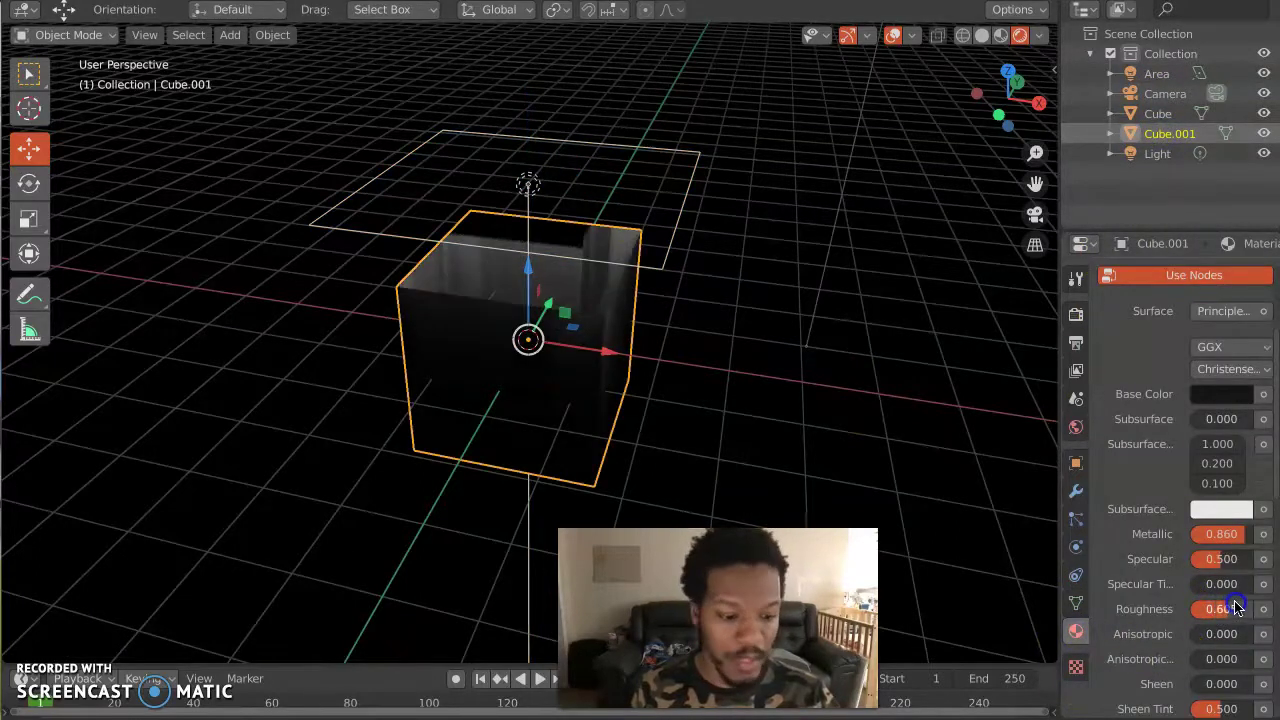
drag(1232, 541, 1181, 538)
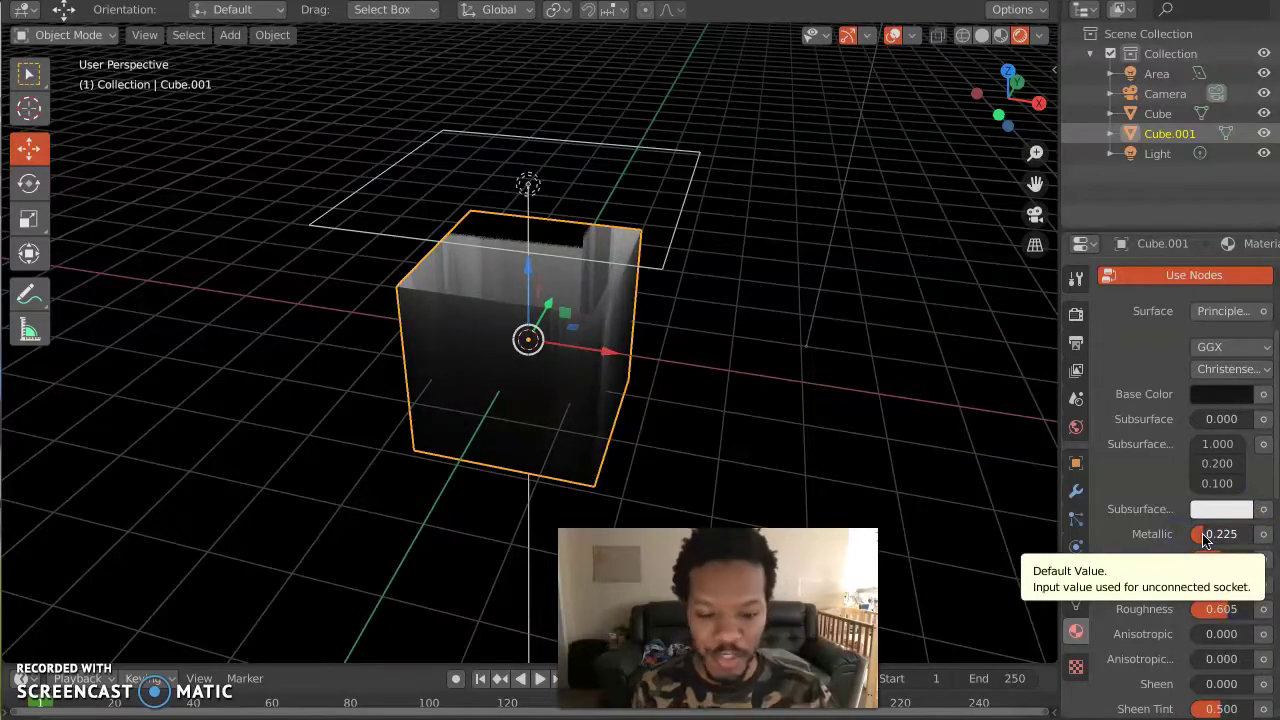
Step: Raise the area light above the boxes about 0.61 m further along Z
middle_drag(623, 434, 594, 390)
click(515, 245)
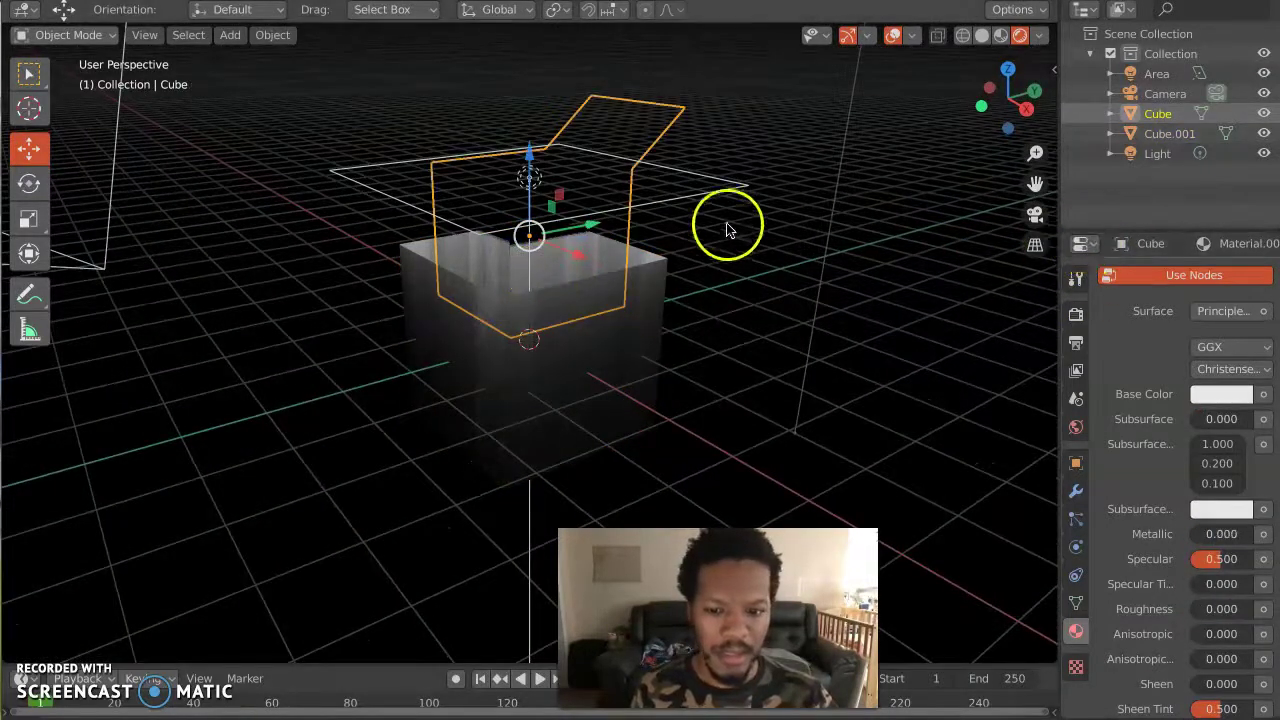
click(614, 204)
drag(543, 107, 543, 62)
Step: Duplicate the overhead area light and place the copy lower, beside the outer cube's positive X side
middle_drag(551, 214, 596, 303)
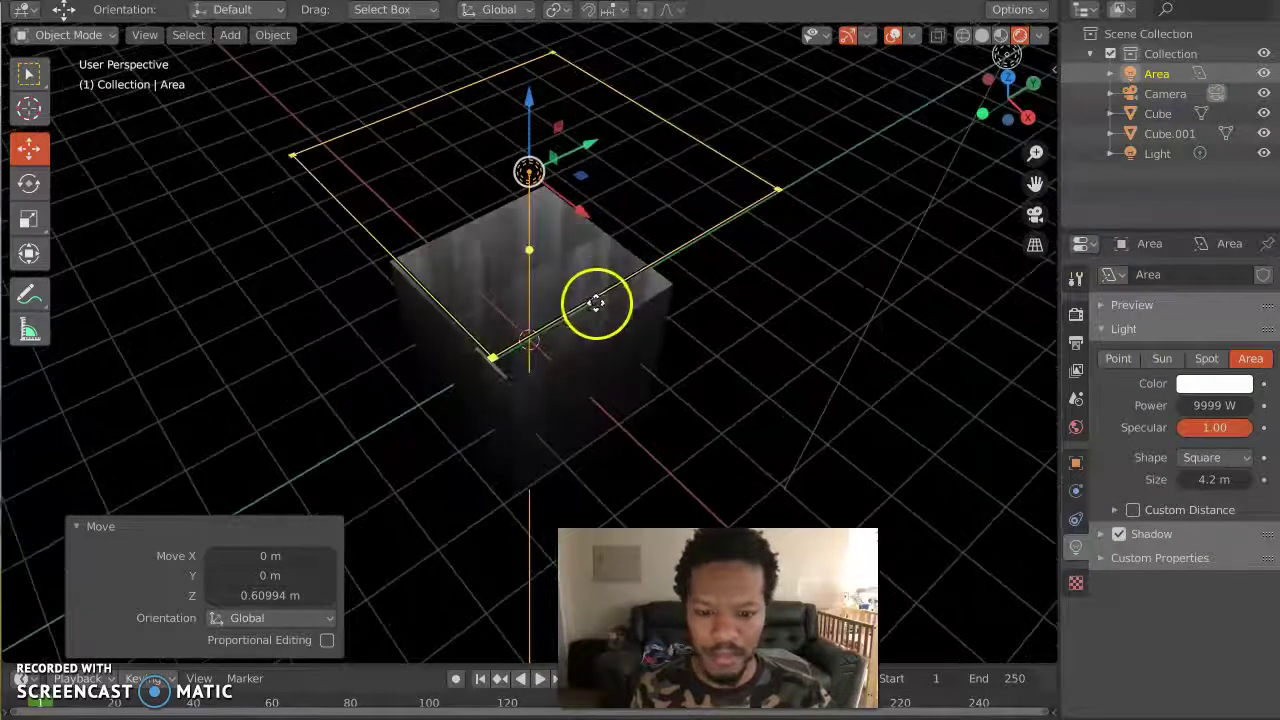
click(596, 303)
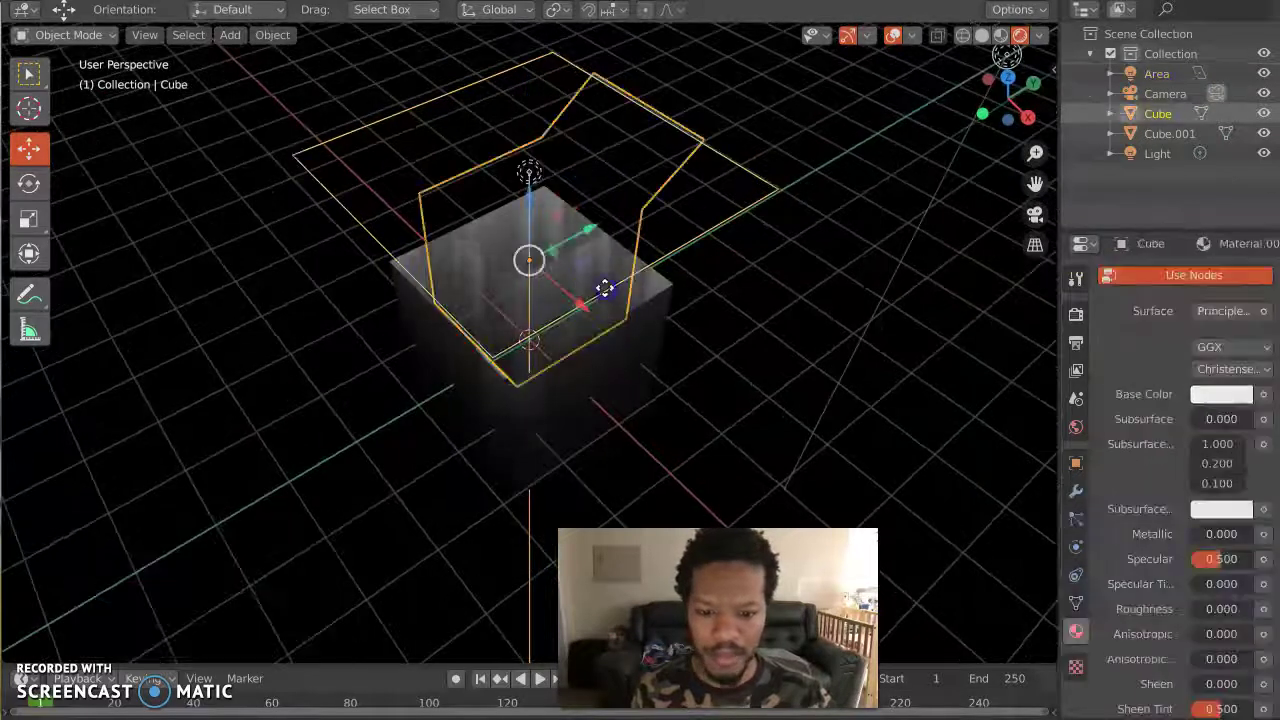
click(328, 188)
key(shift+d)
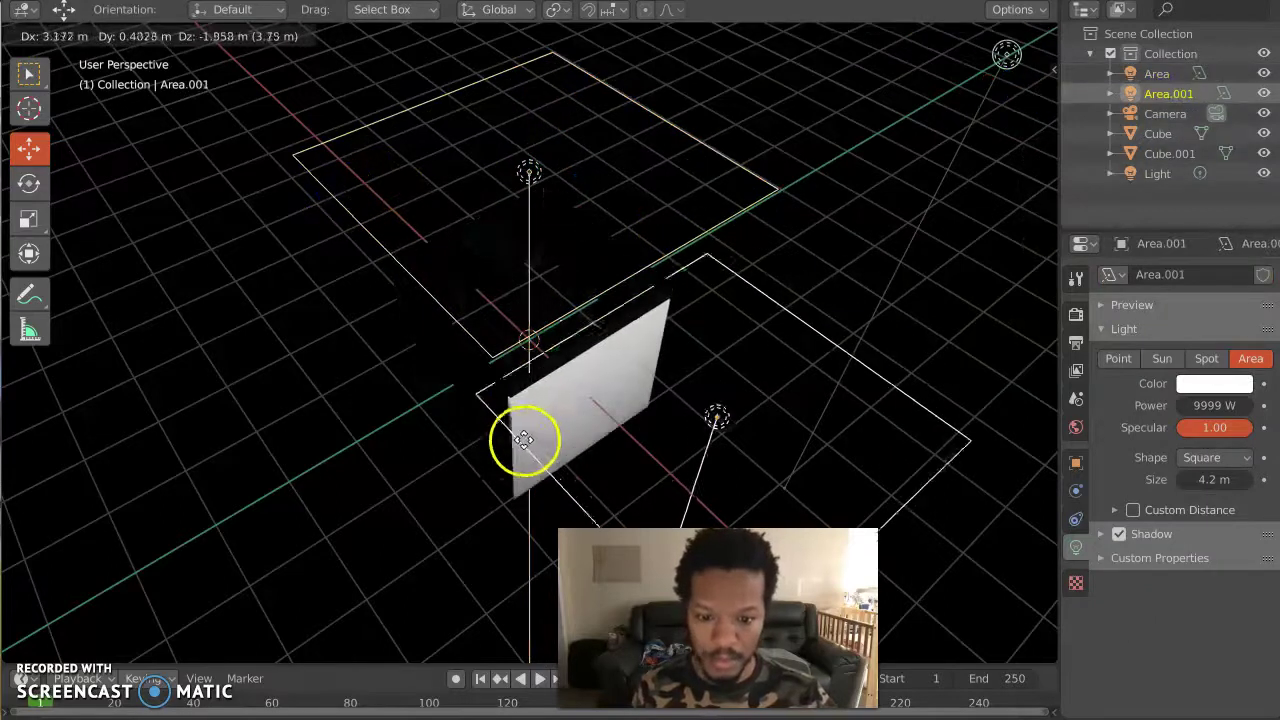
click(543, 434)
Step: Duplicate the overhead area light onto the negative Y side, offset about -1.37 m in X, -4.02 m in Y and -1.24 m in Z
click(405, 268)
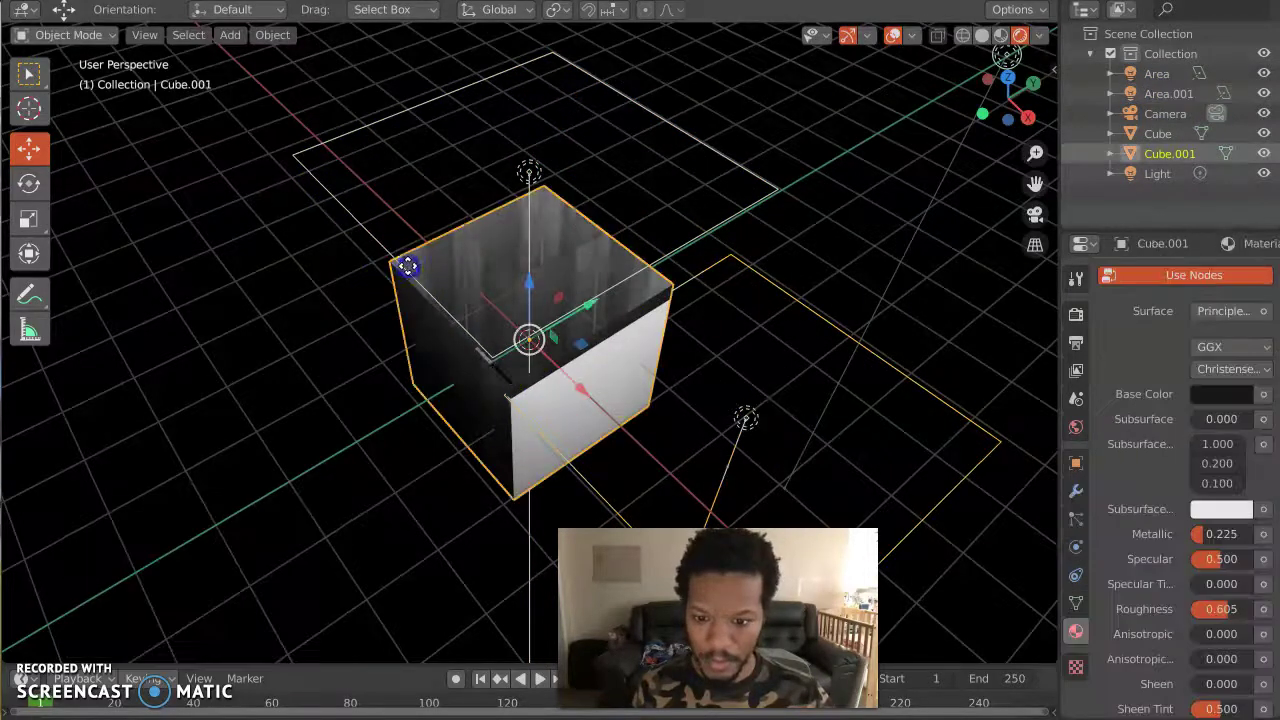
click(345, 210)
key(shift+d)
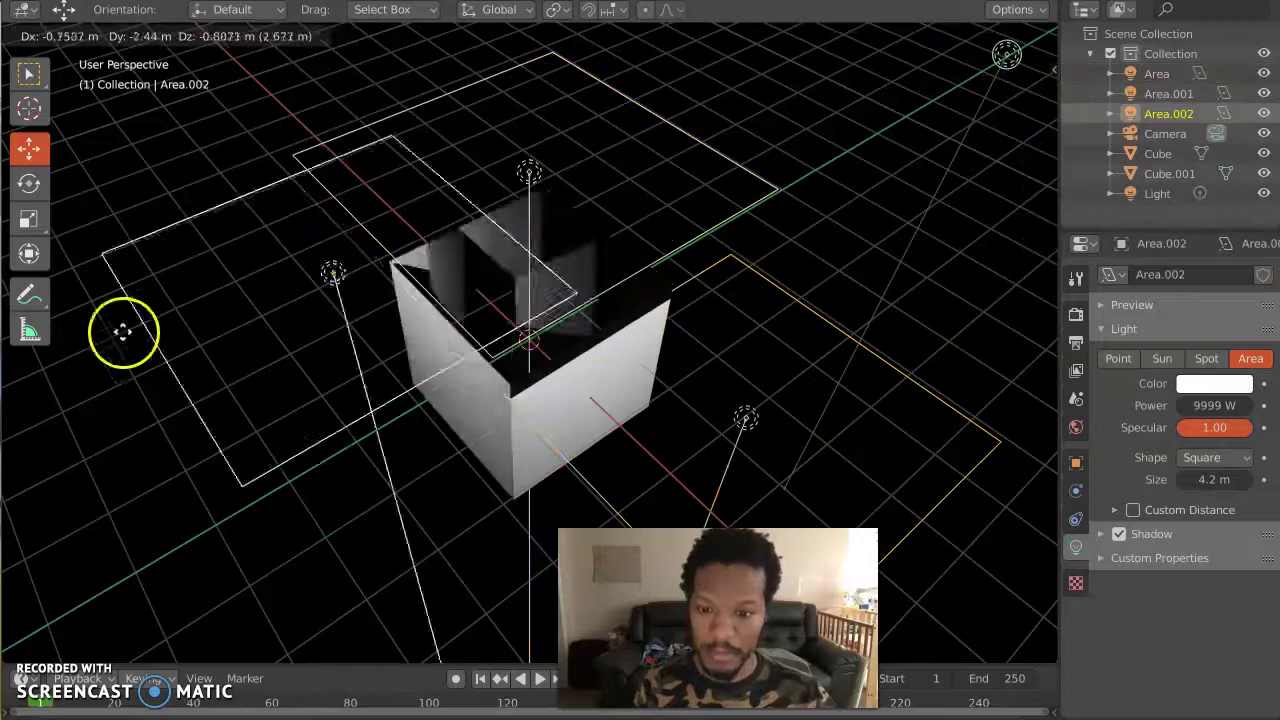
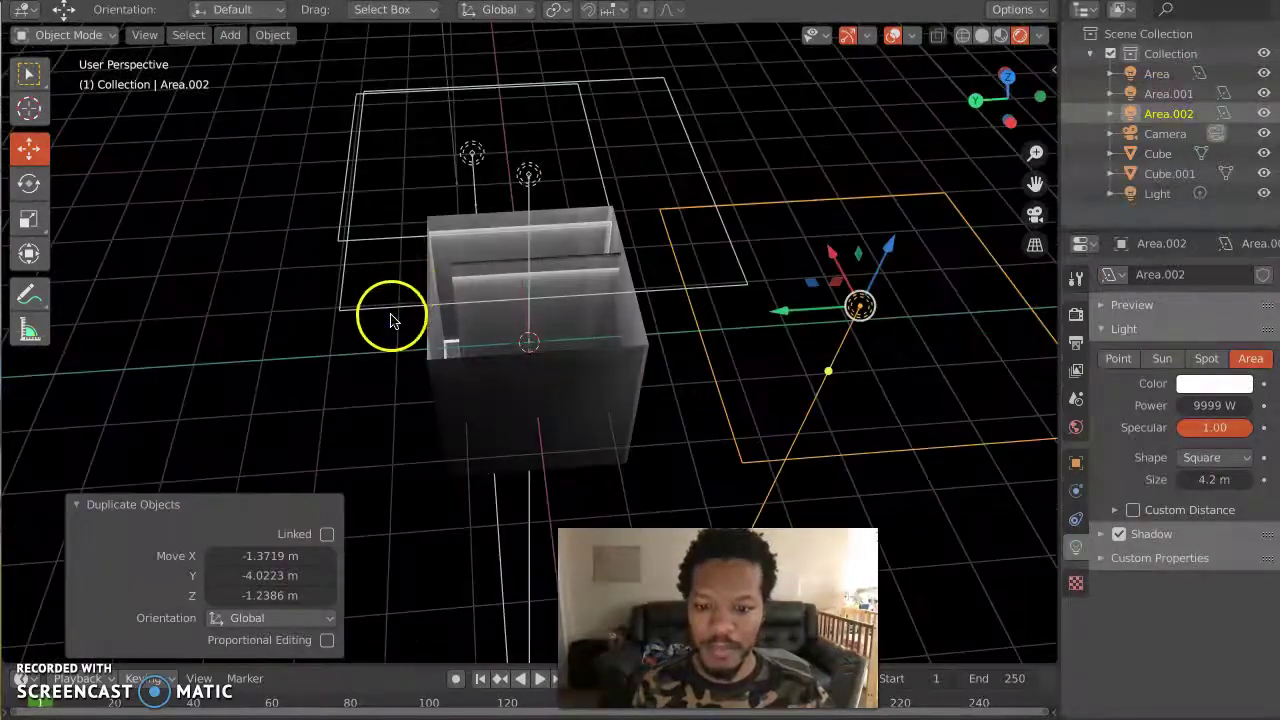
Step: Duplicate the overhead area light onto the negative X side, offset about -4.62 m in X, 0.41 m in Y and -0.76 m in Z
click(402, 298)
click(404, 299)
middle_drag(404, 299, 555, 305)
key(shift+d)
click(187, 395)
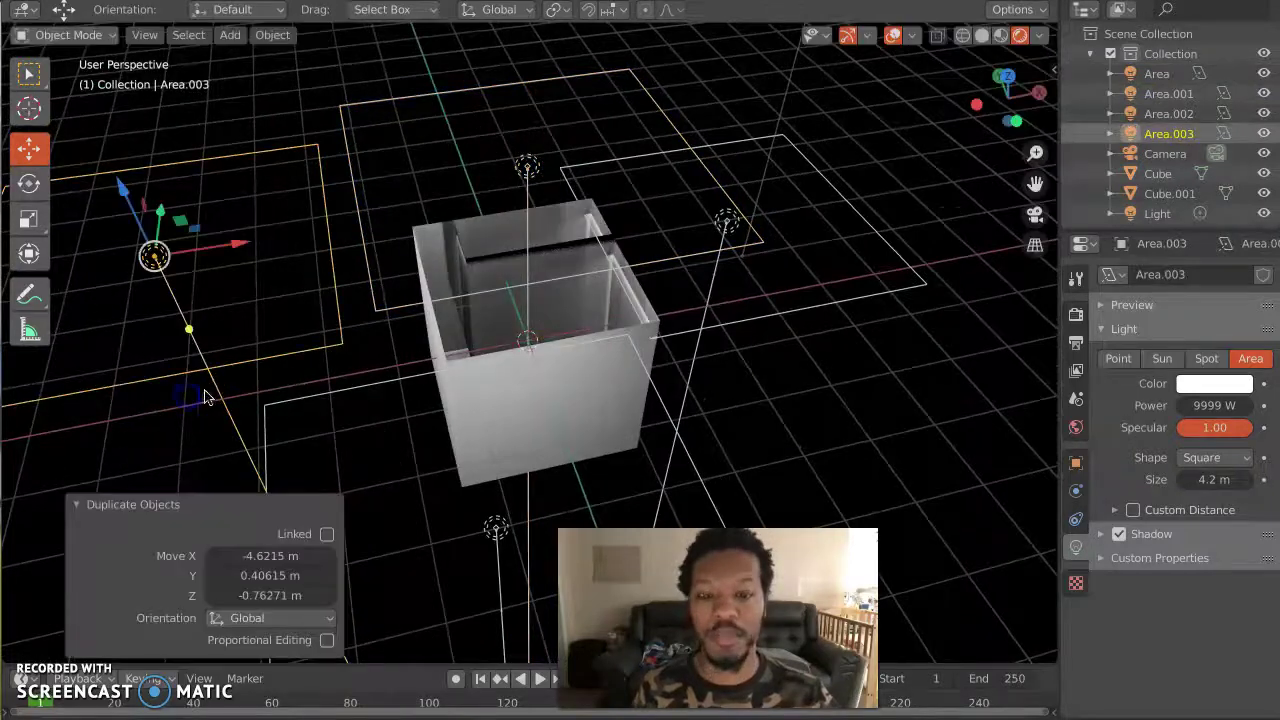
Step: Duplicate the overhead area light onto the positive Y side, offset about 0.39 m in X, 4.88 m in Y and -1.47 m in Z
middle_drag(210, 397, 354, 294)
click(529, 166)
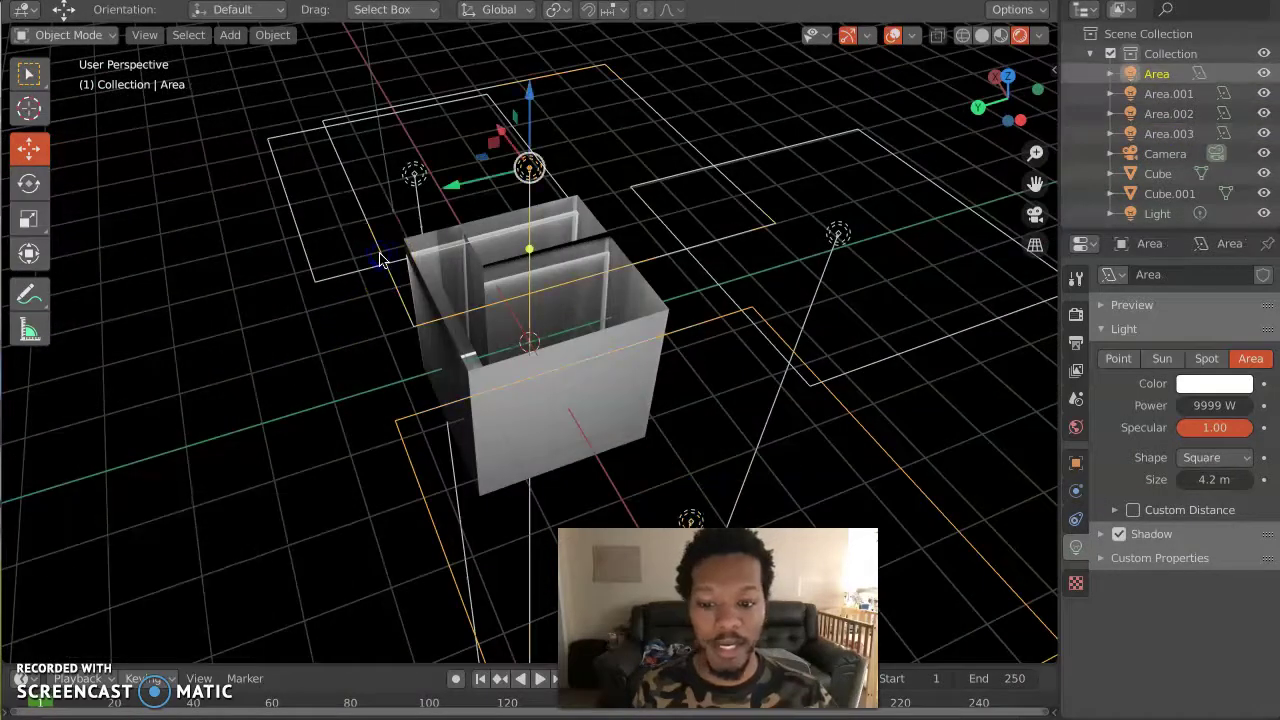
key(shift+d)
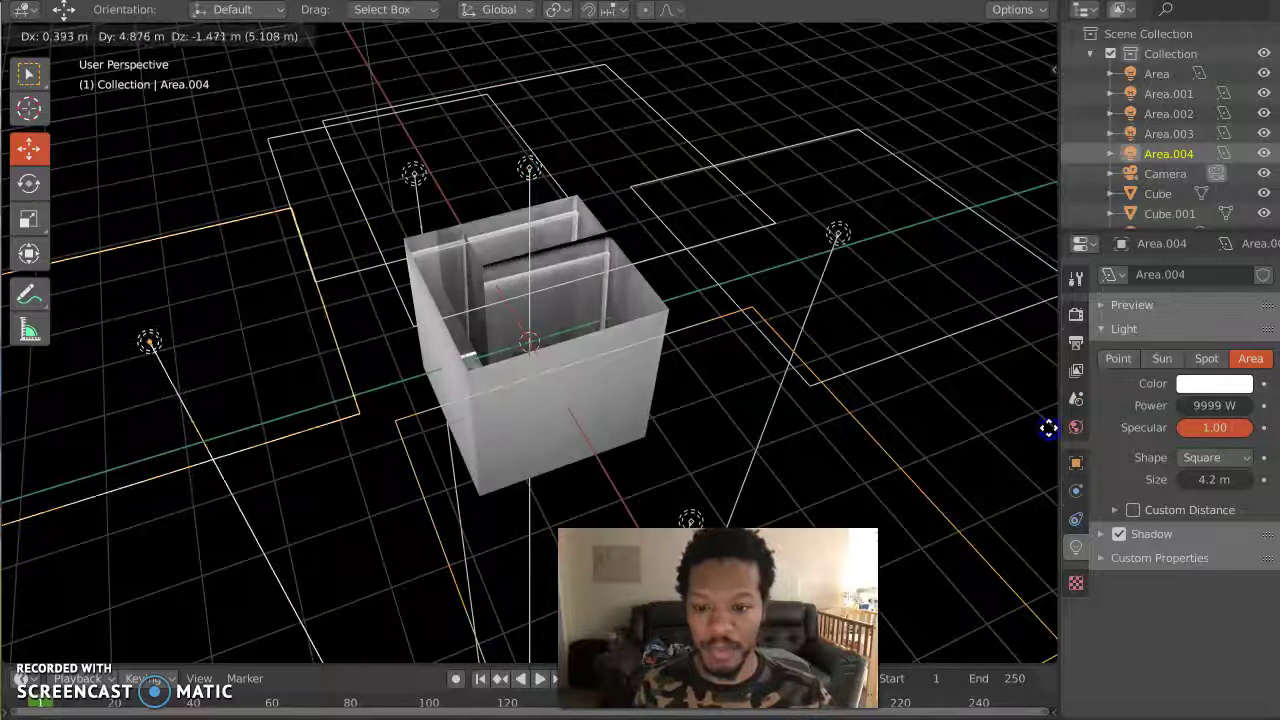
click(1048, 428)
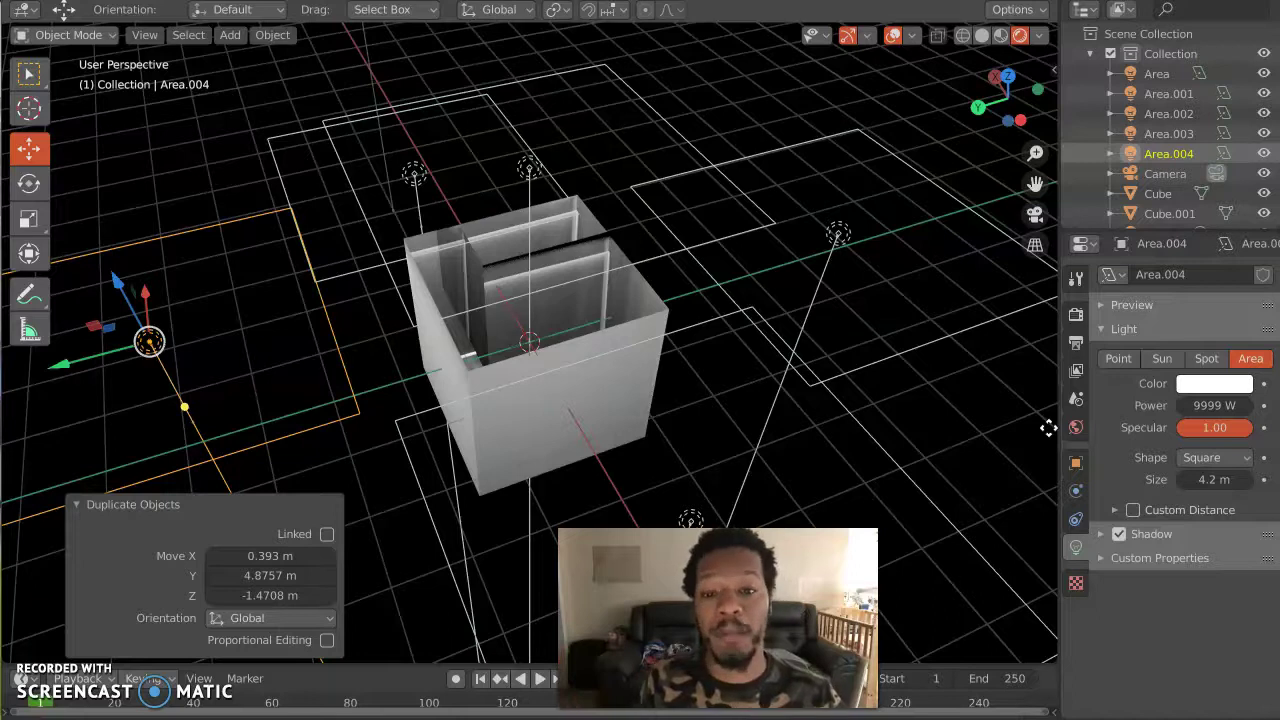
Step: Move the area light on the positive X side up about 1.64 m along Z and outward about 0.77 m along X
click(540, 370)
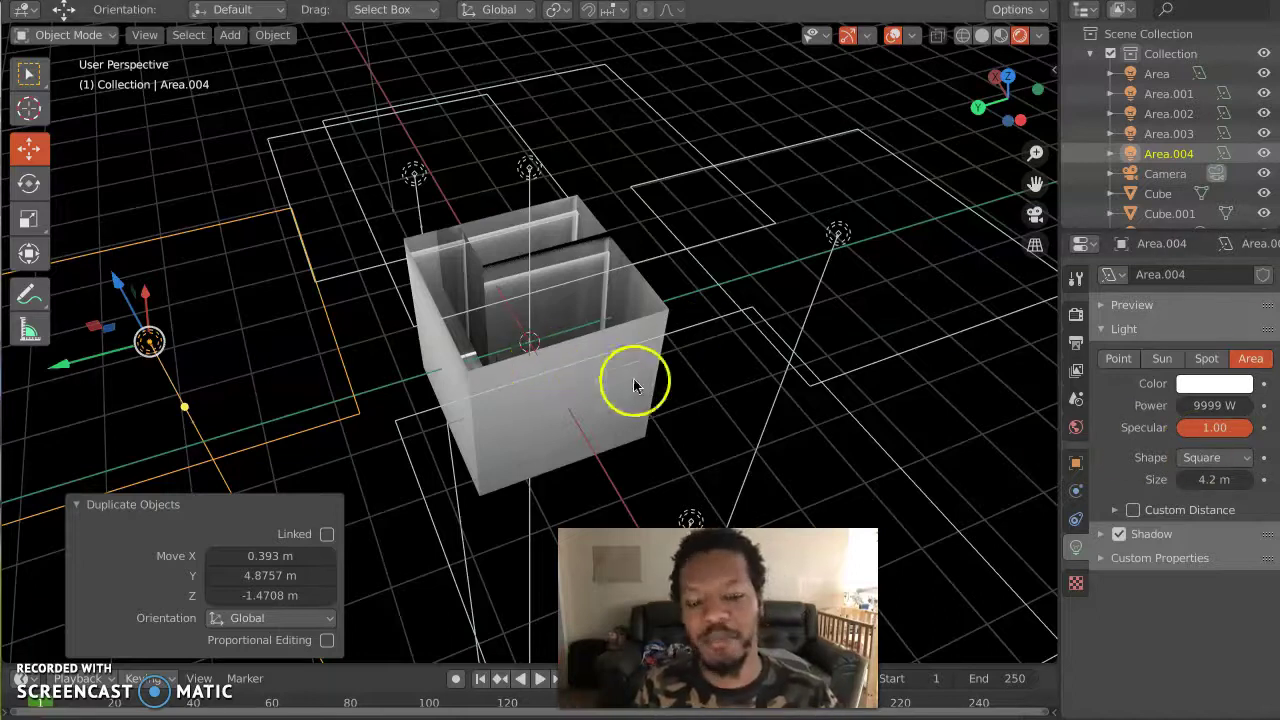
click(688, 518)
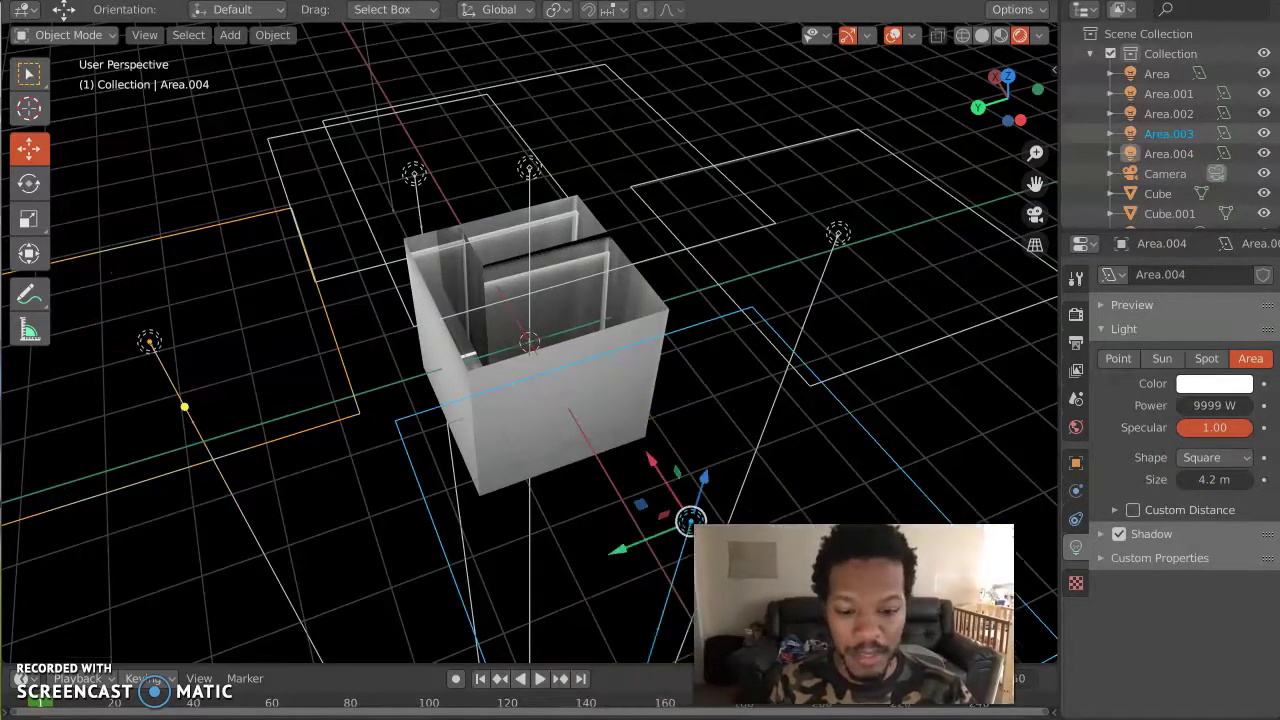
middle_drag(688, 515, 686, 323)
click(696, 432)
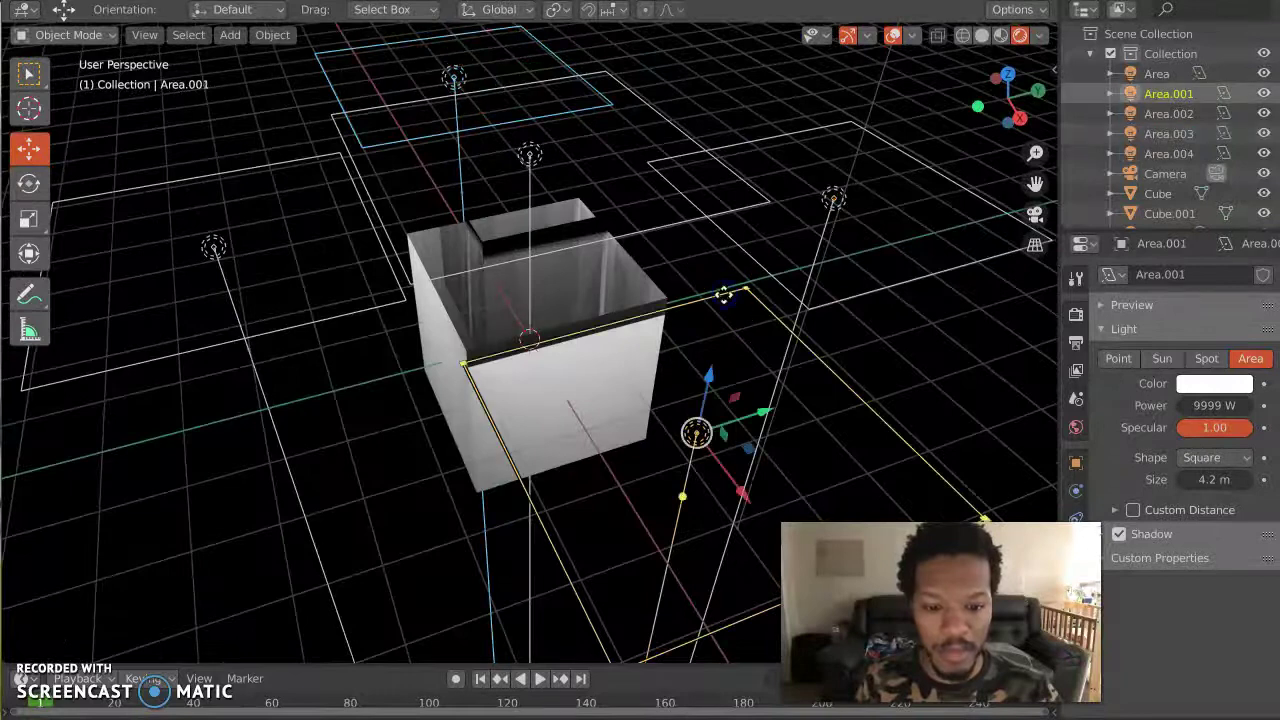
drag(706, 378, 712, 320)
middle_drag(712, 320, 694, 445)
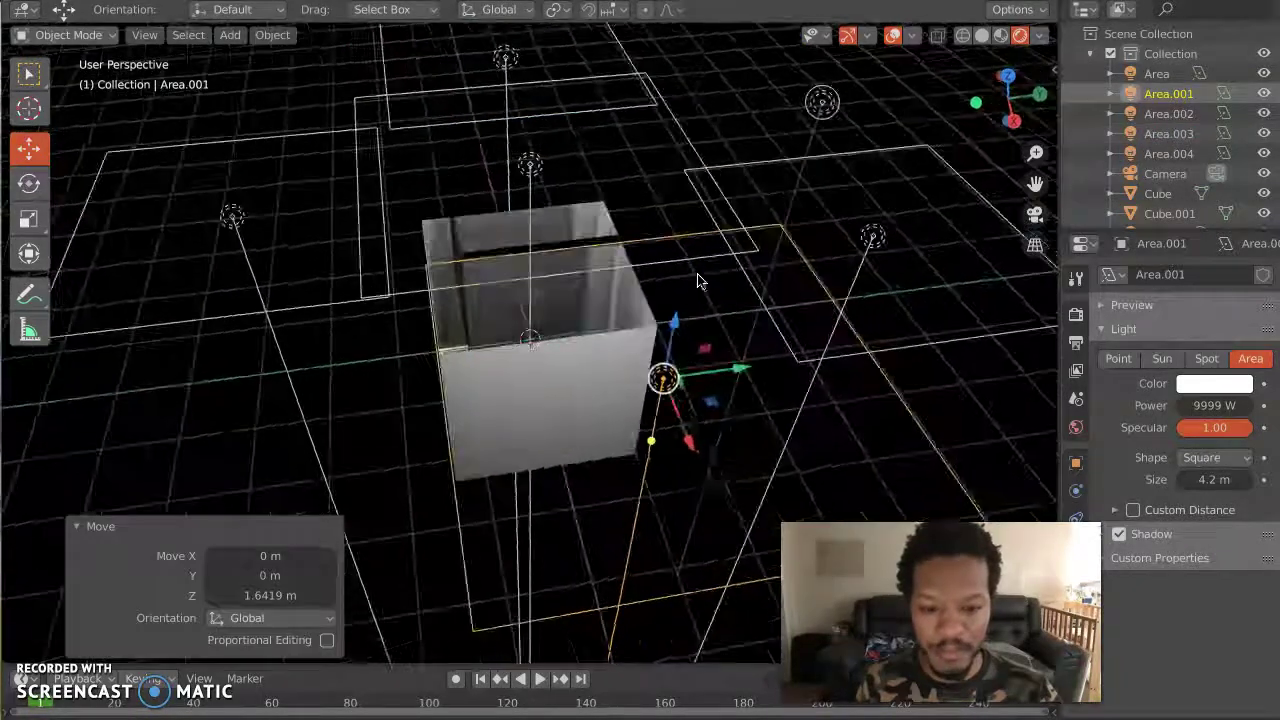
drag(690, 440, 712, 505)
Step: Trackball-rotate the positive X side area light by about 76.8° and 3.44° so it faces the box
middle_drag(712, 505, 666, 400)
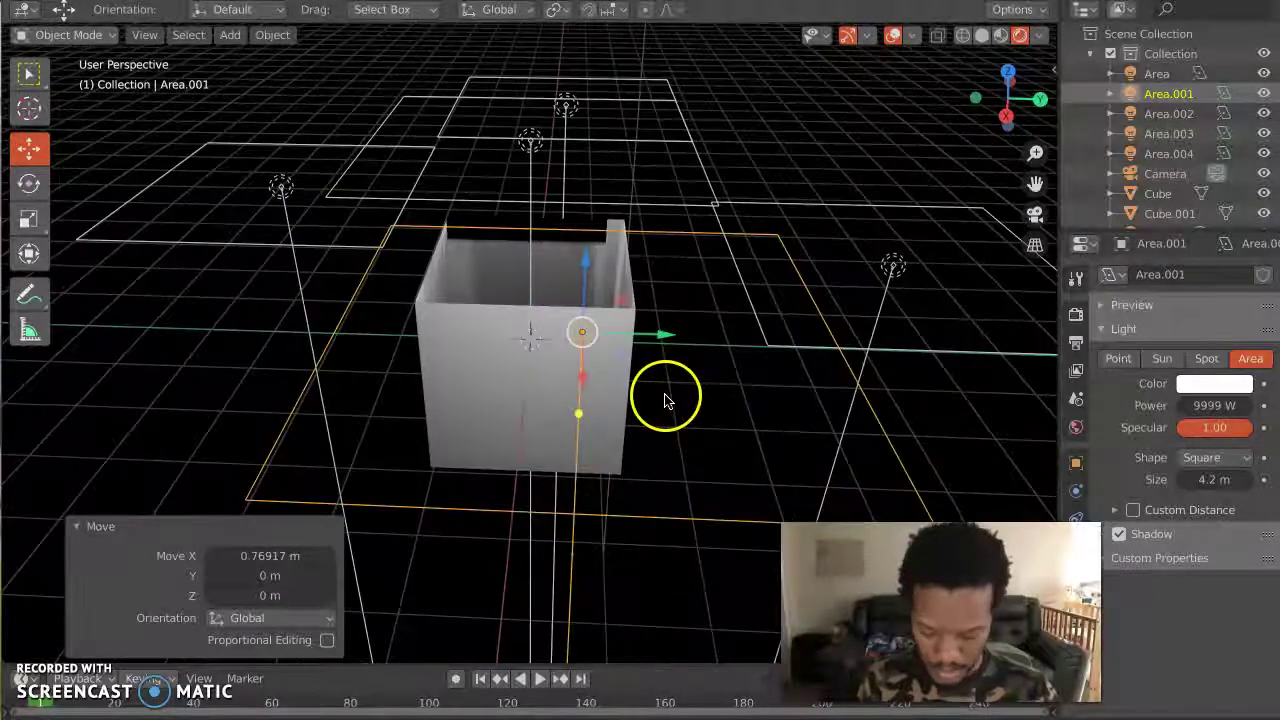
key(r)
key(r)
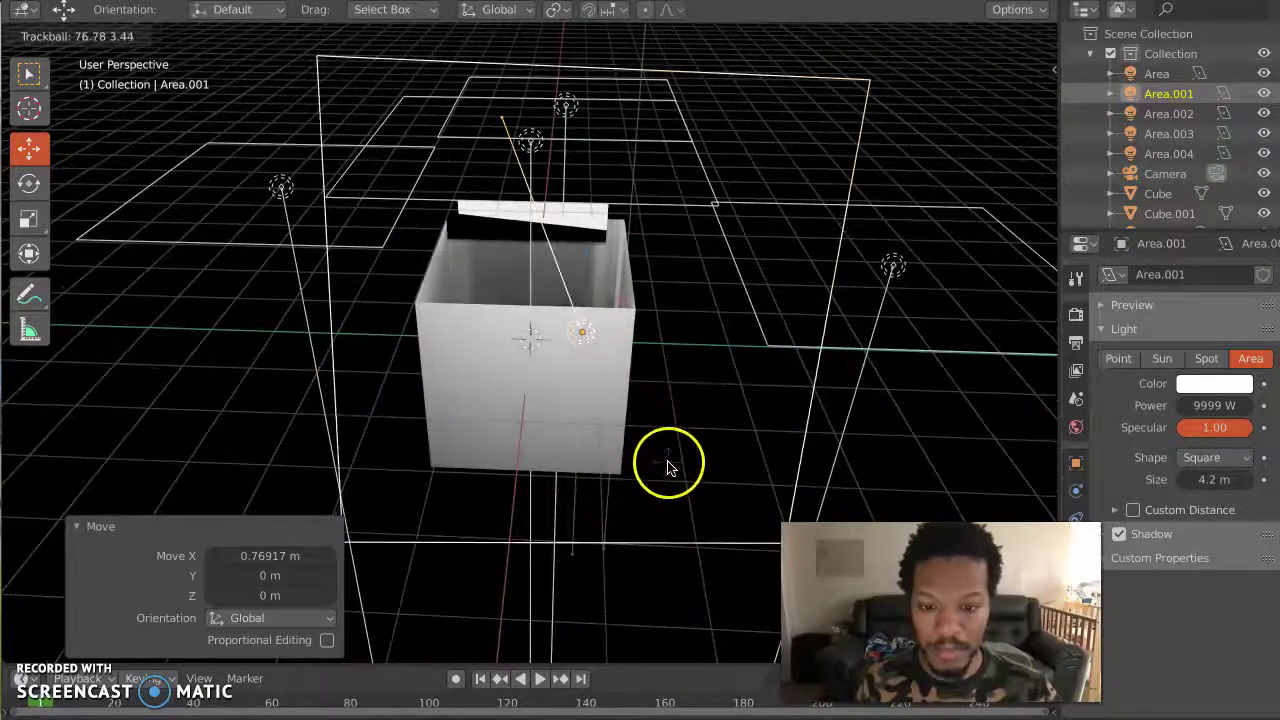
click(669, 466)
Step: Trackball-rotate the area light on the negative Y side upright so it faces the box
middle_drag(694, 453, 495, 298)
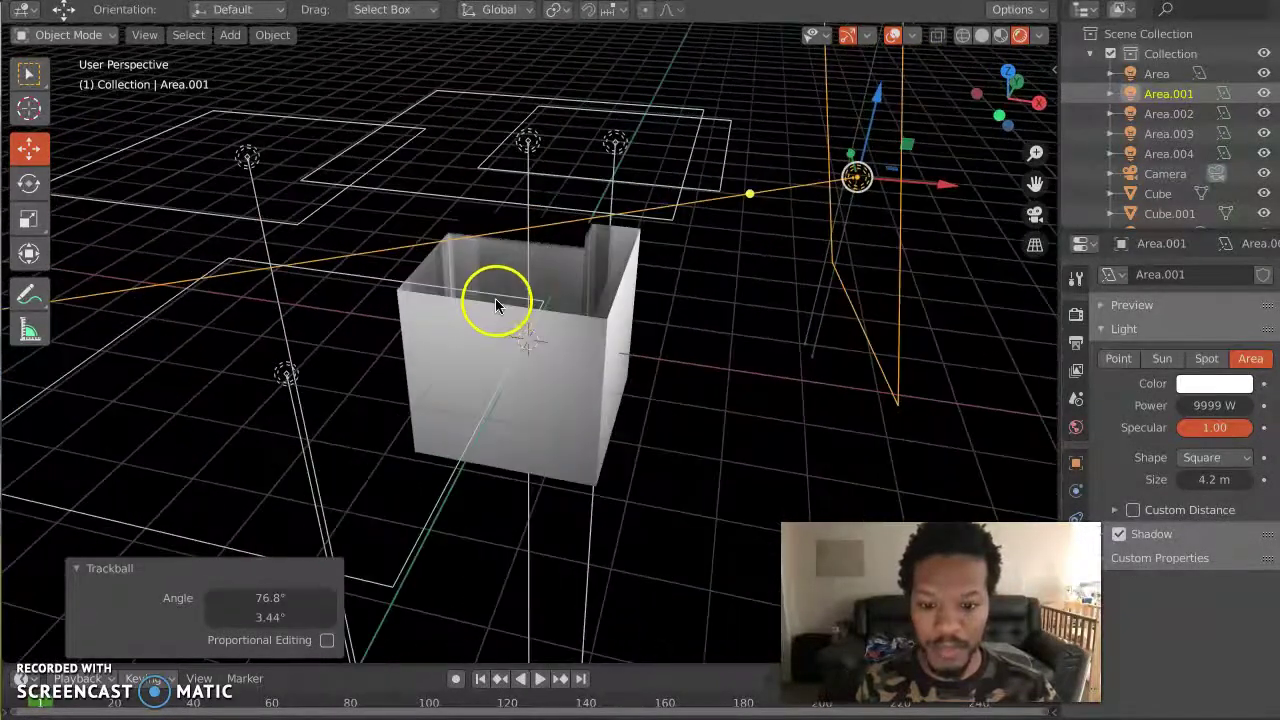
click(497, 295)
key(r)
key(r)
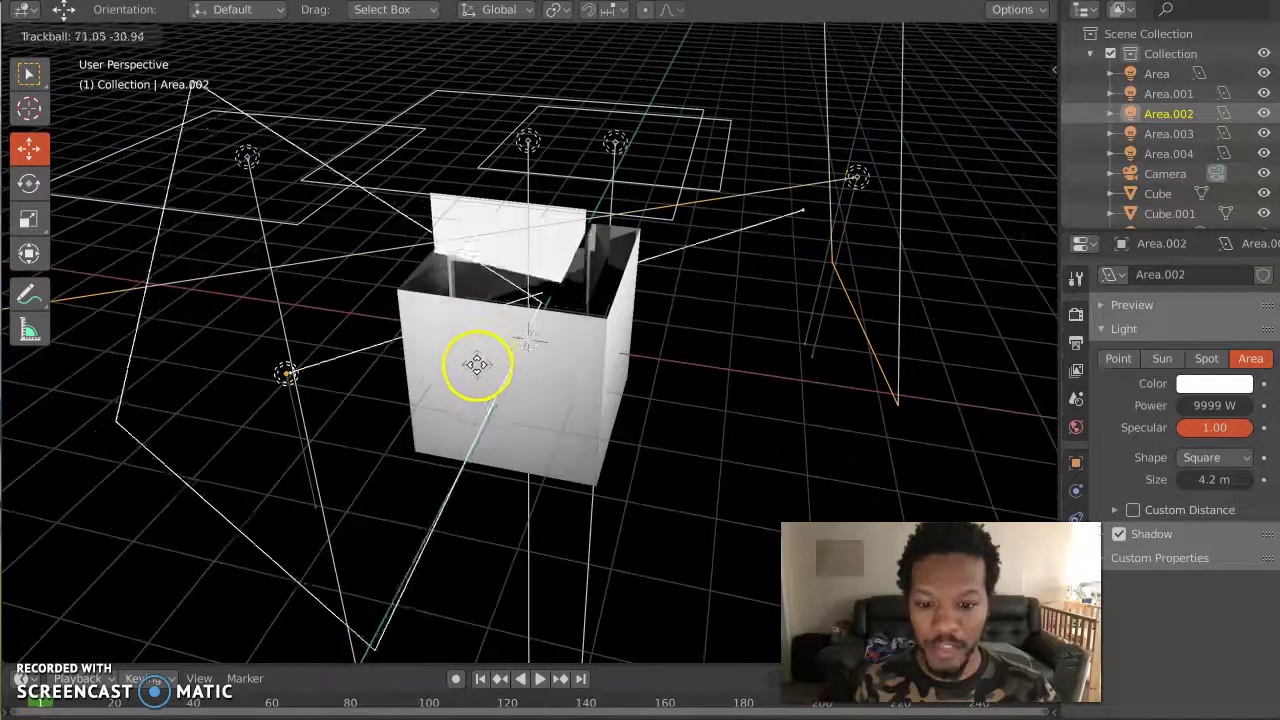
click(484, 373)
Step: Trackball-rotate the area light on the negative X side by about 80.2° and -11.5° towards the box
middle_drag(457, 357, 480, 287)
click(483, 288)
key(r)
key(r)
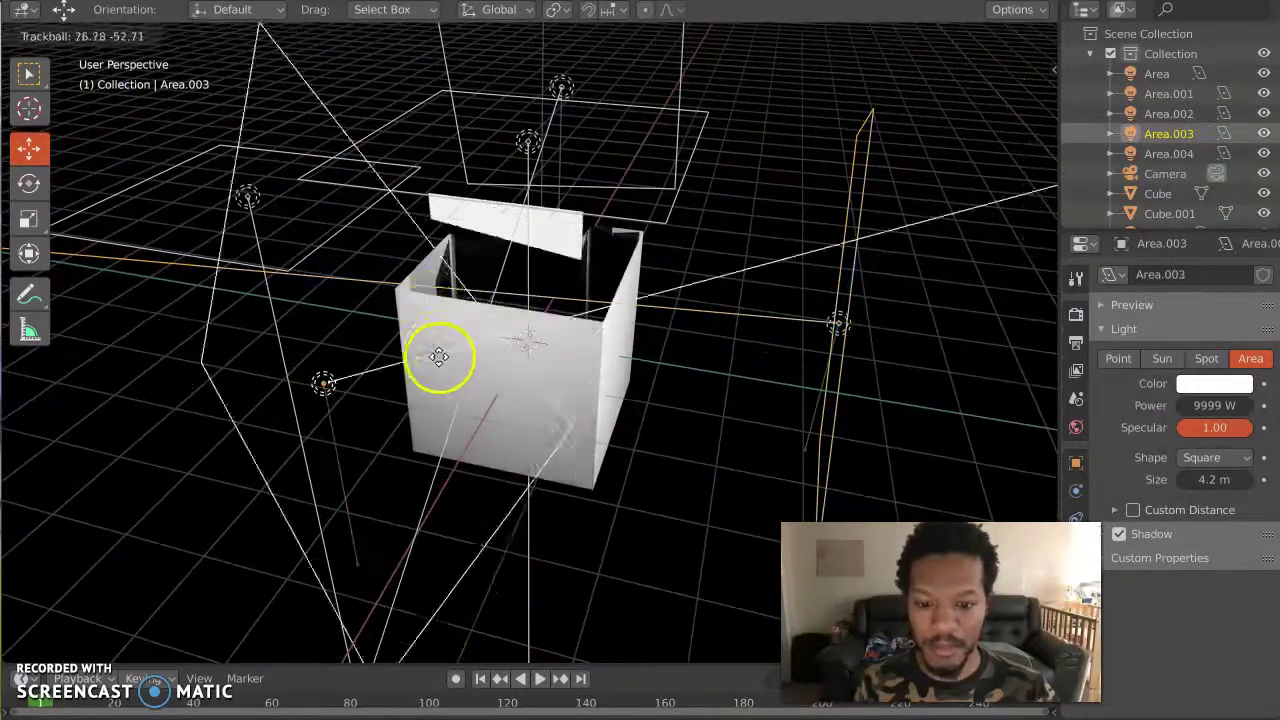
click(474, 354)
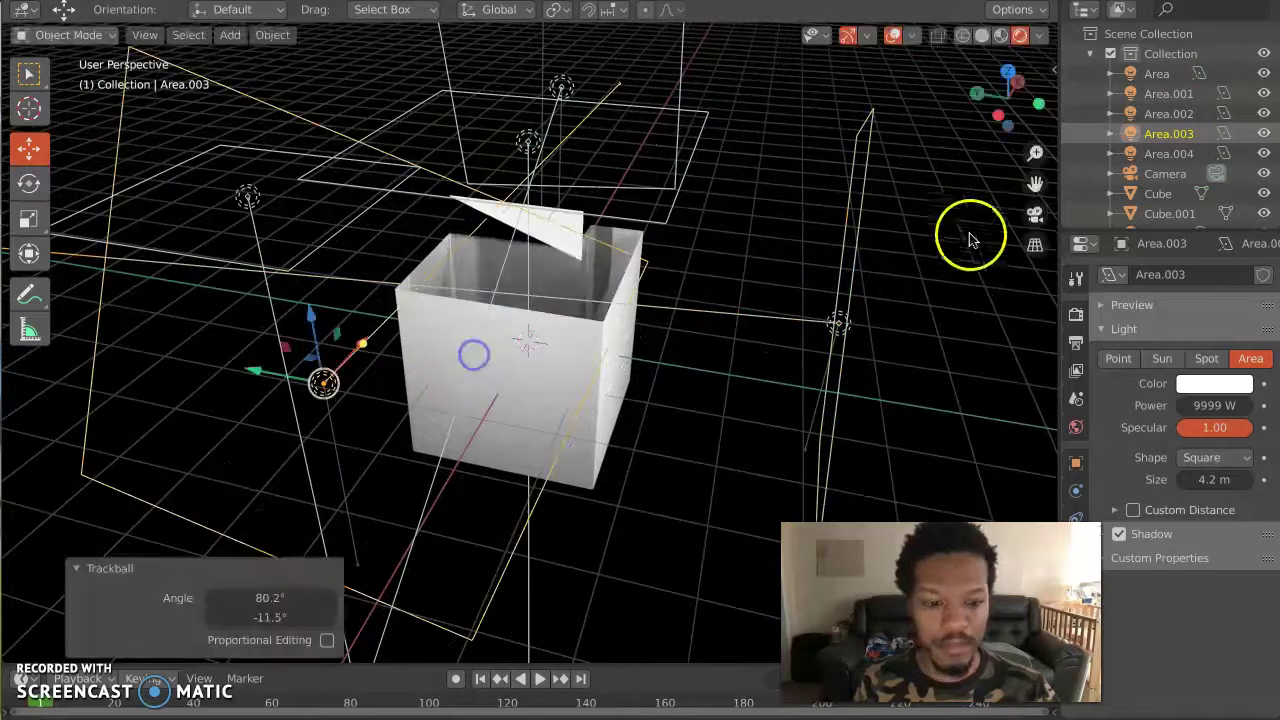
Step: View the scene through the camera, hide the viewport overlays, and inspect the lit box up close
key(KP_0)
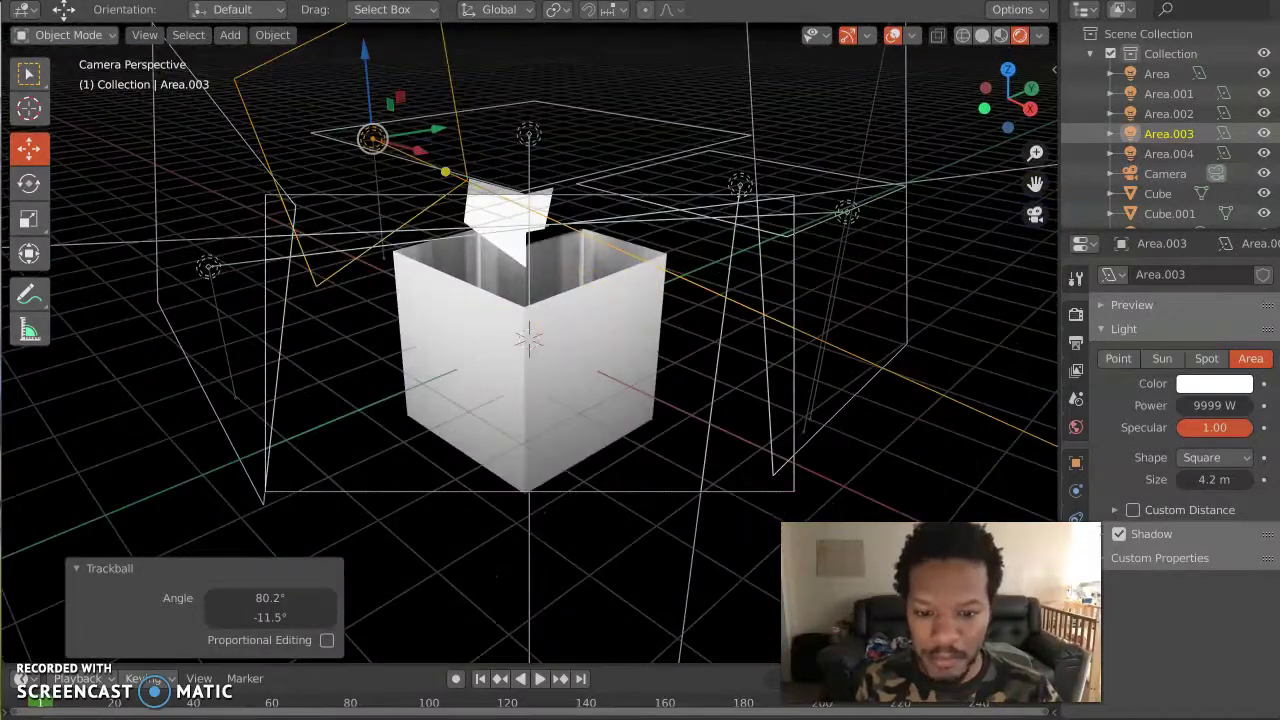
click(893, 36)
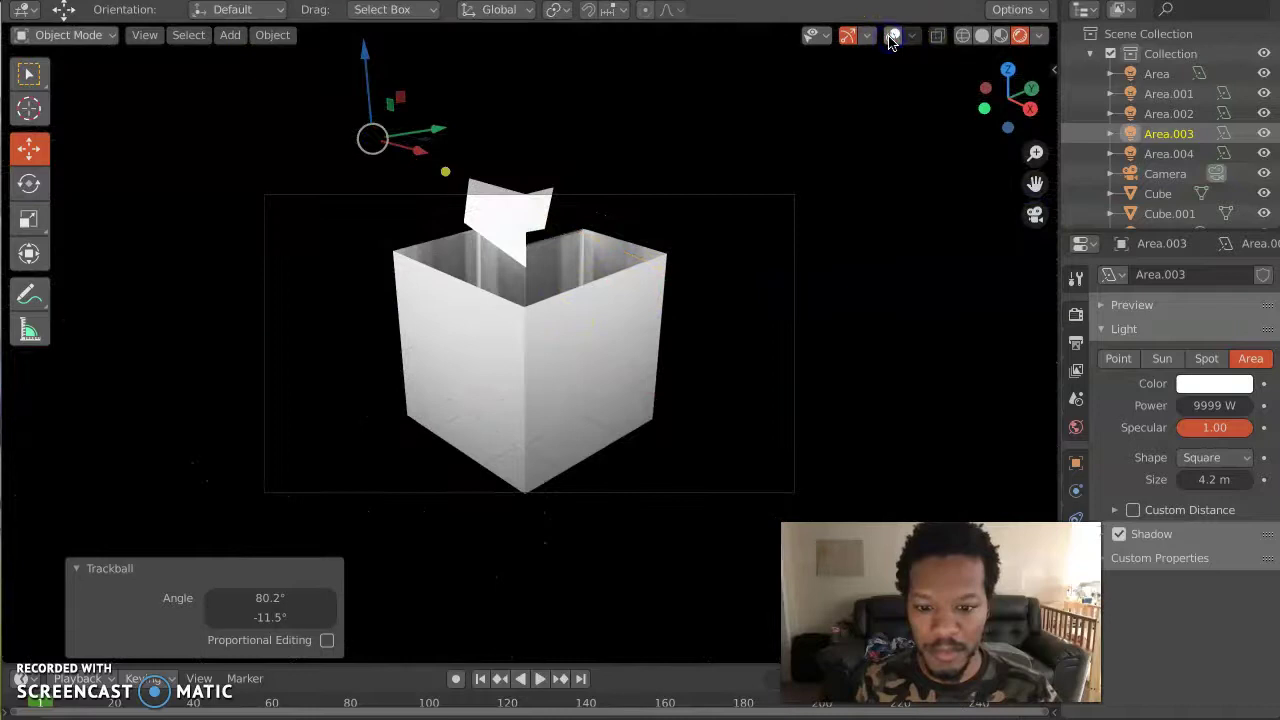
scroll(553, 320, up, 10)
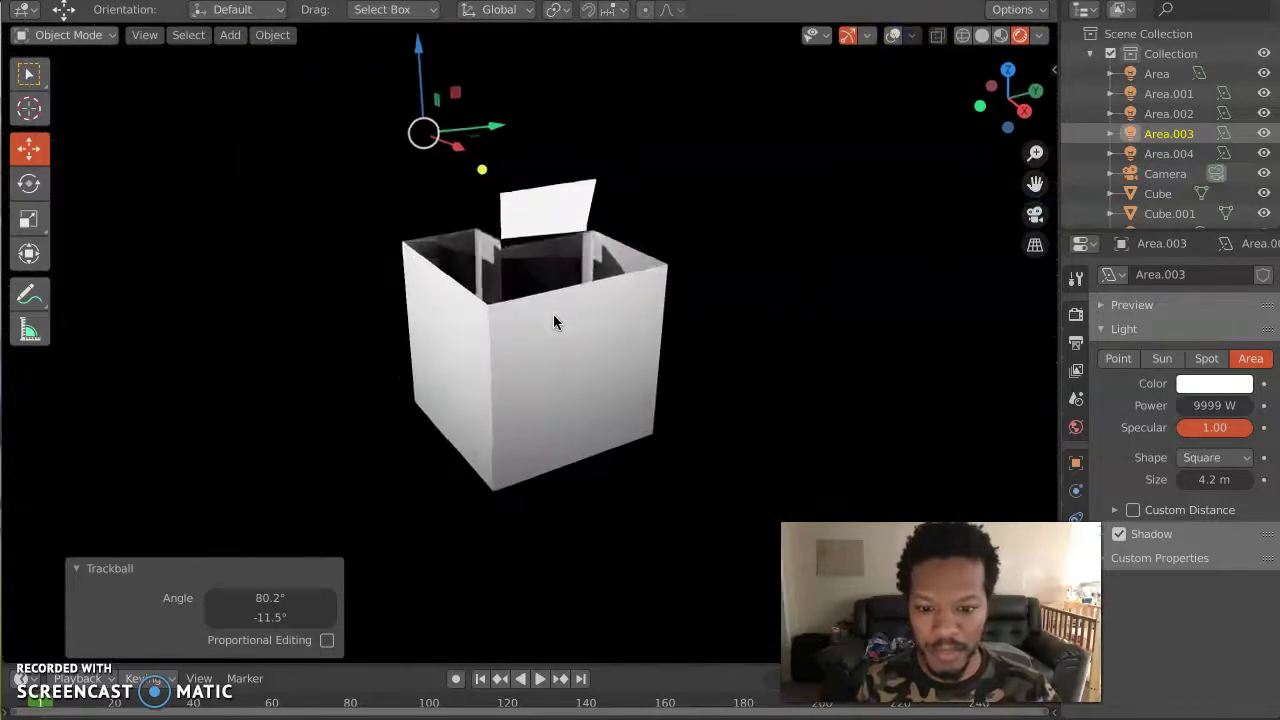
Step: Raise the glass box by about 0.105 m along Z and show the viewport overlays again
click(513, 243)
mouse_move(534, 143)
mouse_down()
mouse_move(529, 179)
mouse_move(531, 166)
mouse_up()
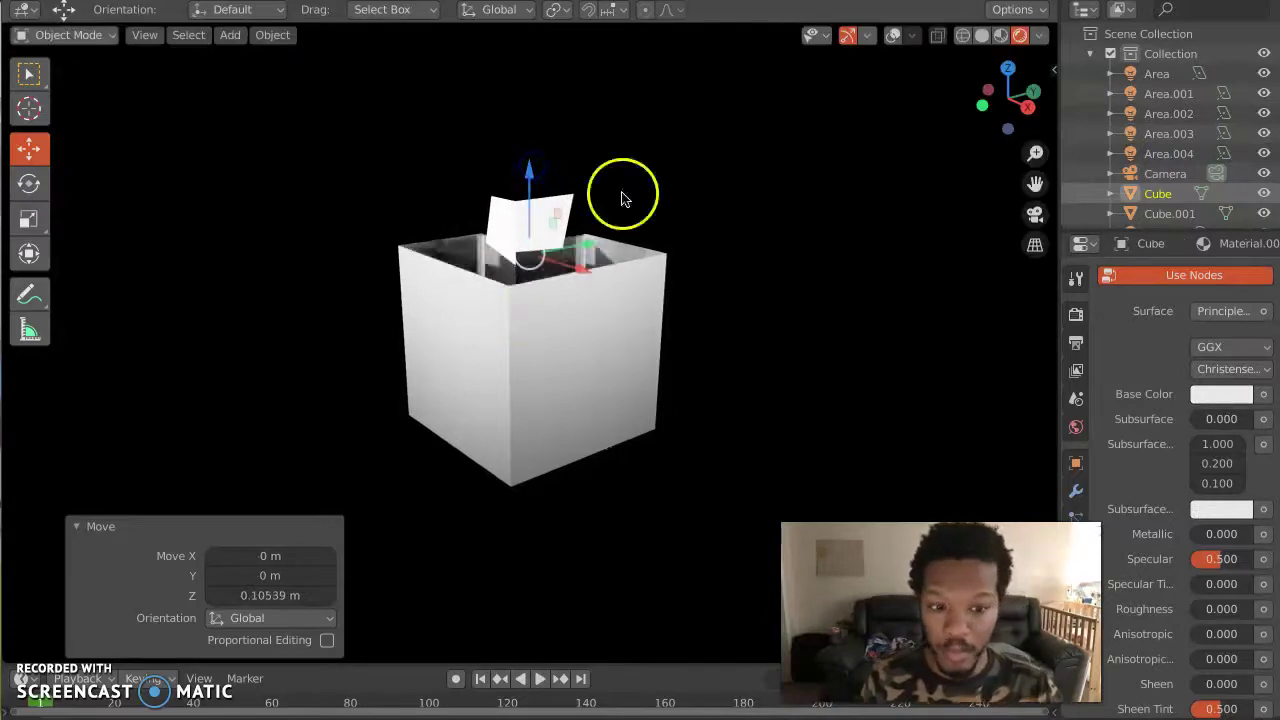
click(892, 37)
mouse_move(628, 237)
middle_down()
mouse_move(600, 240)
mouse_move(628, 237)
middle_up()
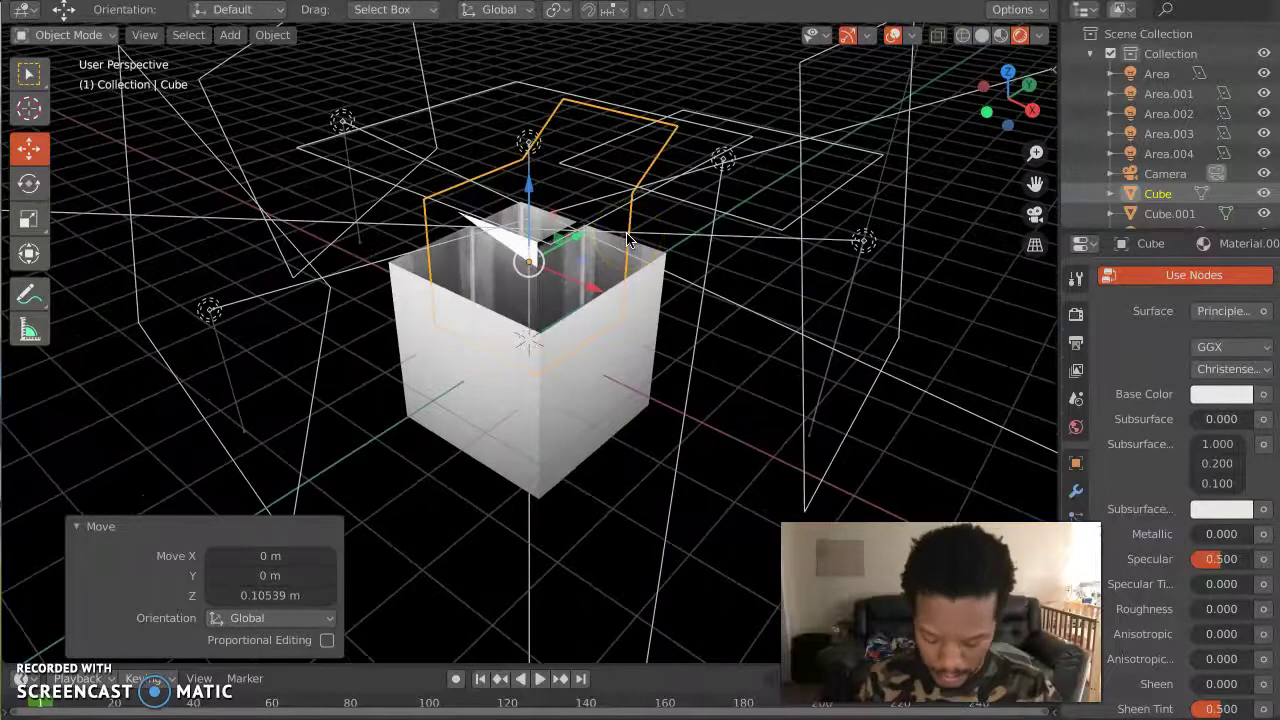
Step: Add an ico sphere with 2 subdivisions and 1 m radius, and raise it by about 1.594 m along Z
key(shift+a)
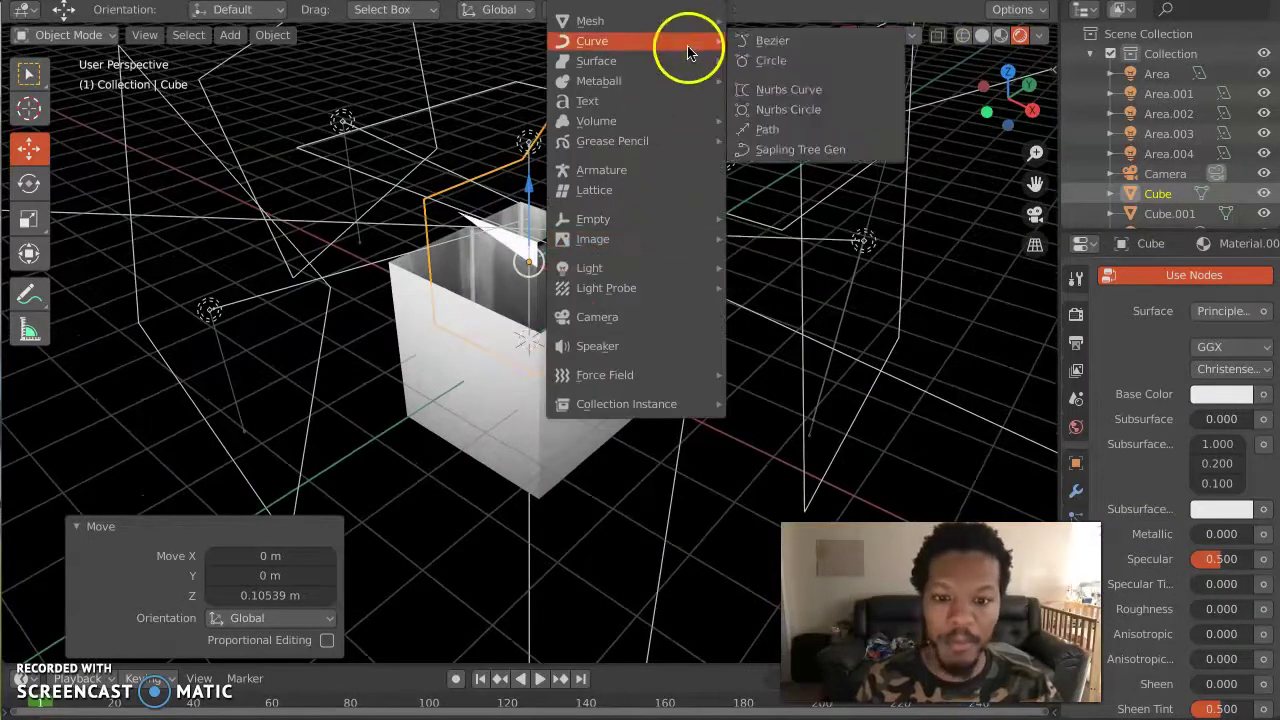
mouse_move(710, 22)
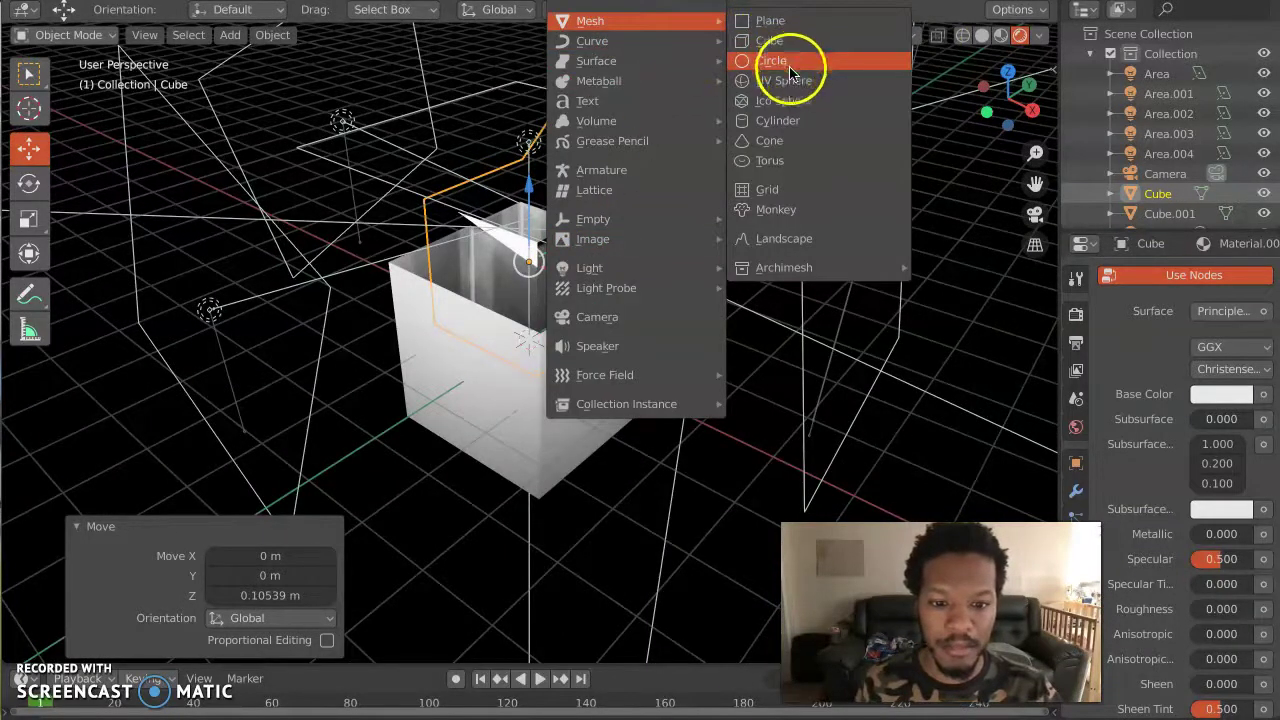
click(790, 100)
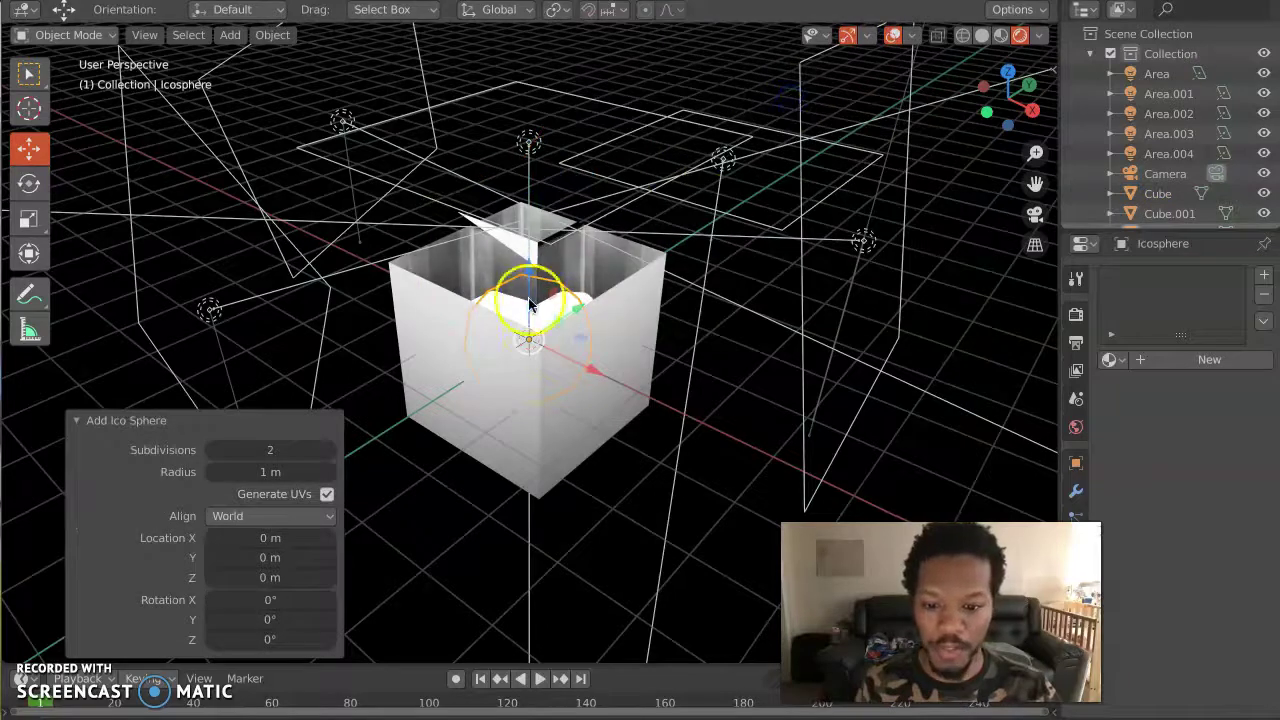
drag(529, 268, 540, 168)
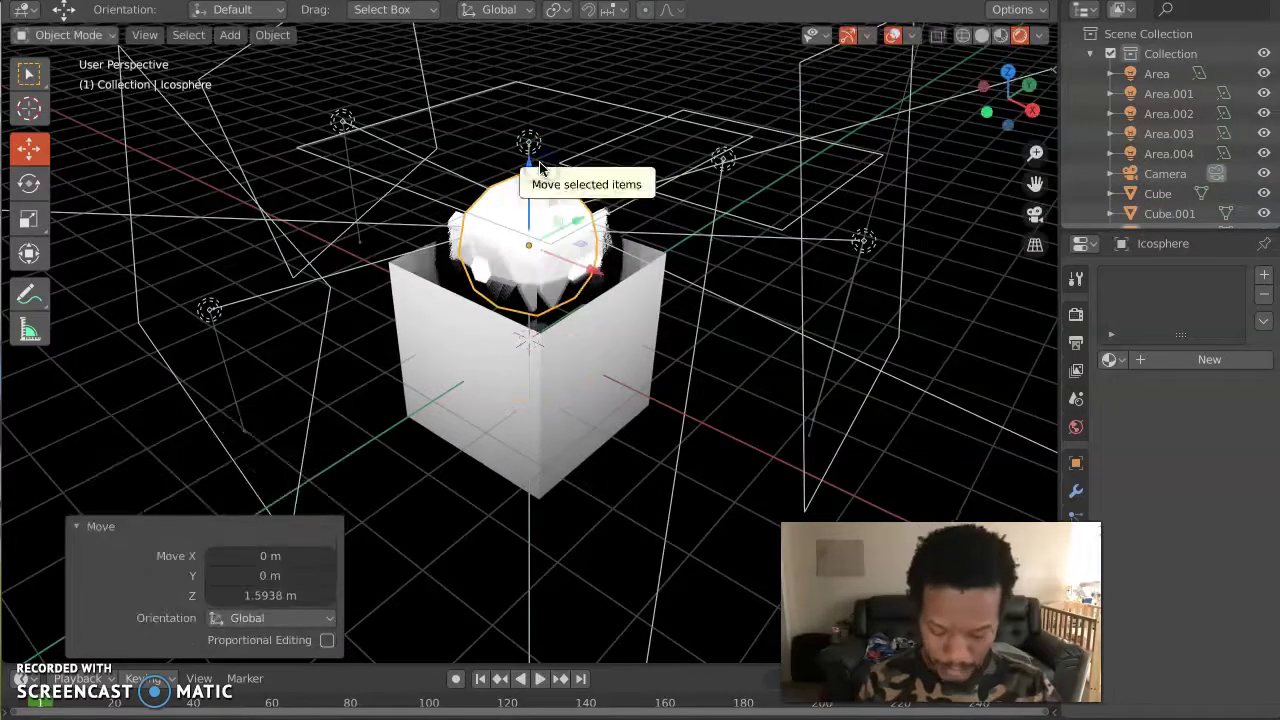
Step: Scale the ico sphere by 0.372 and fine-tune its height at the box opening along Z
key(s)
click(512, 214)
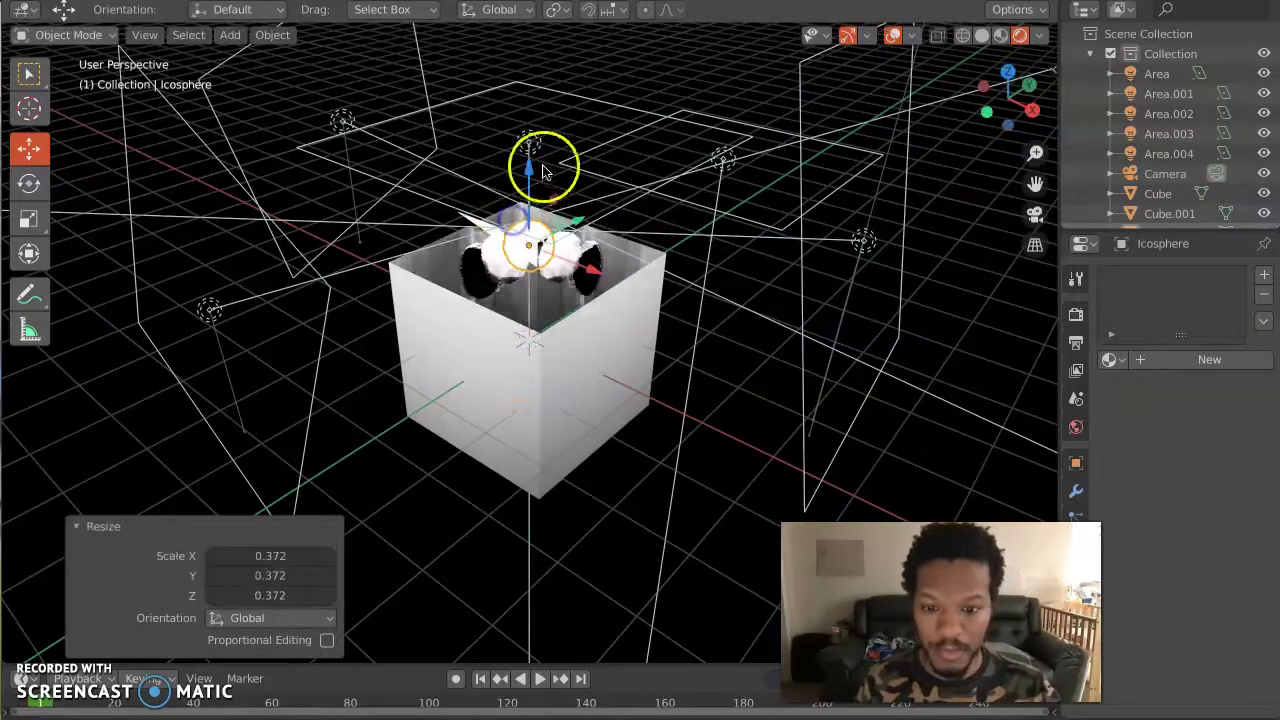
key(g)
key(z)
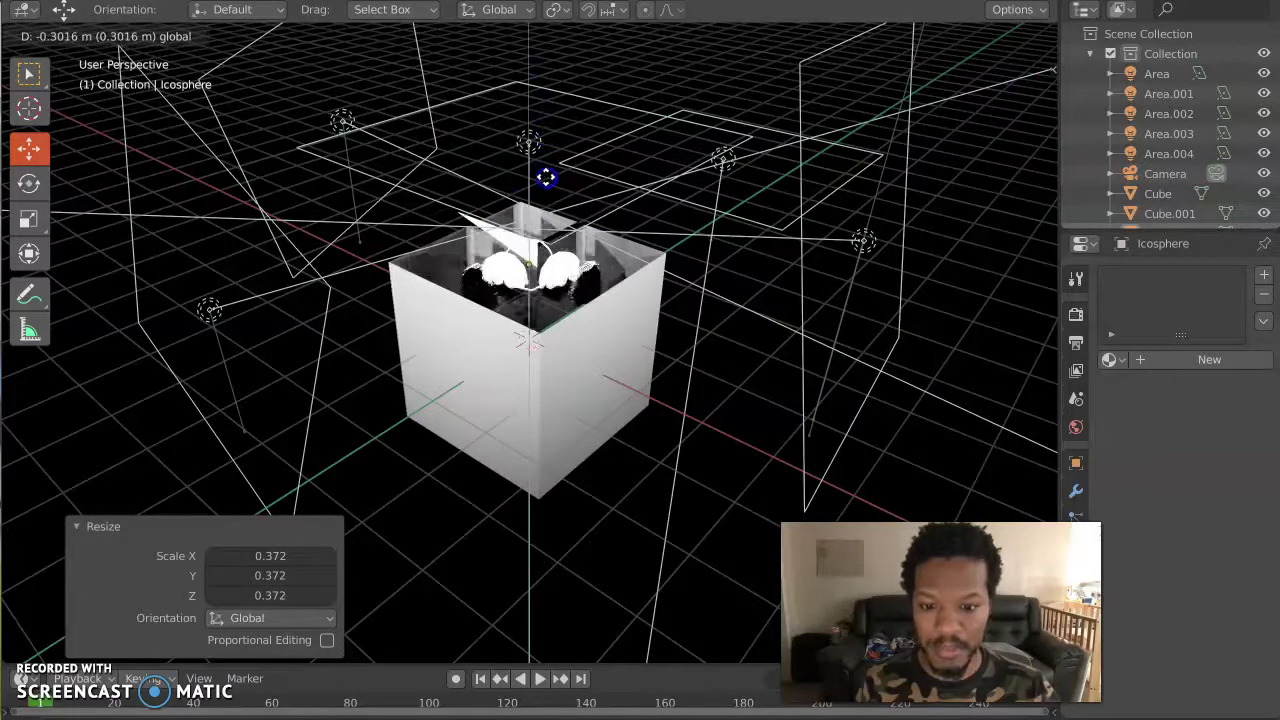
click(543, 77)
Step: Give the ico sphere a new material with a dark olive-yellow base color
click(1209, 359)
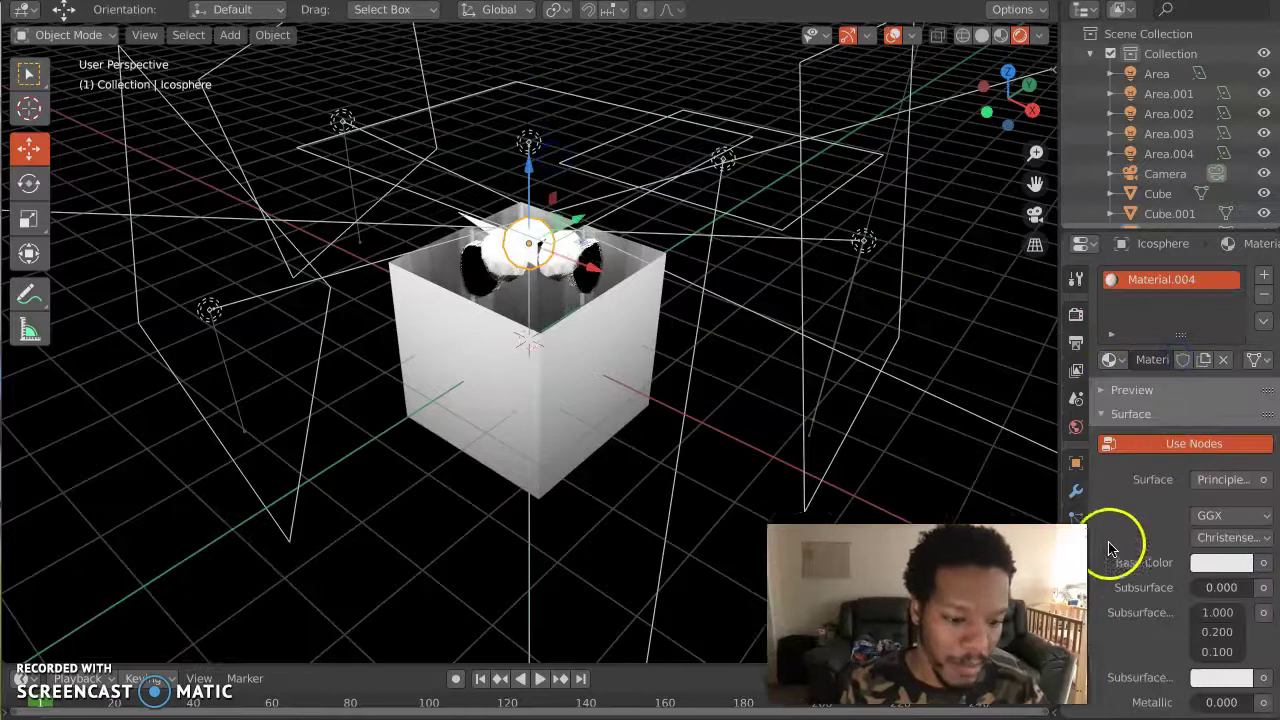
click(1217, 570)
drag(1195, 332, 1116, 371)
click(1233, 338)
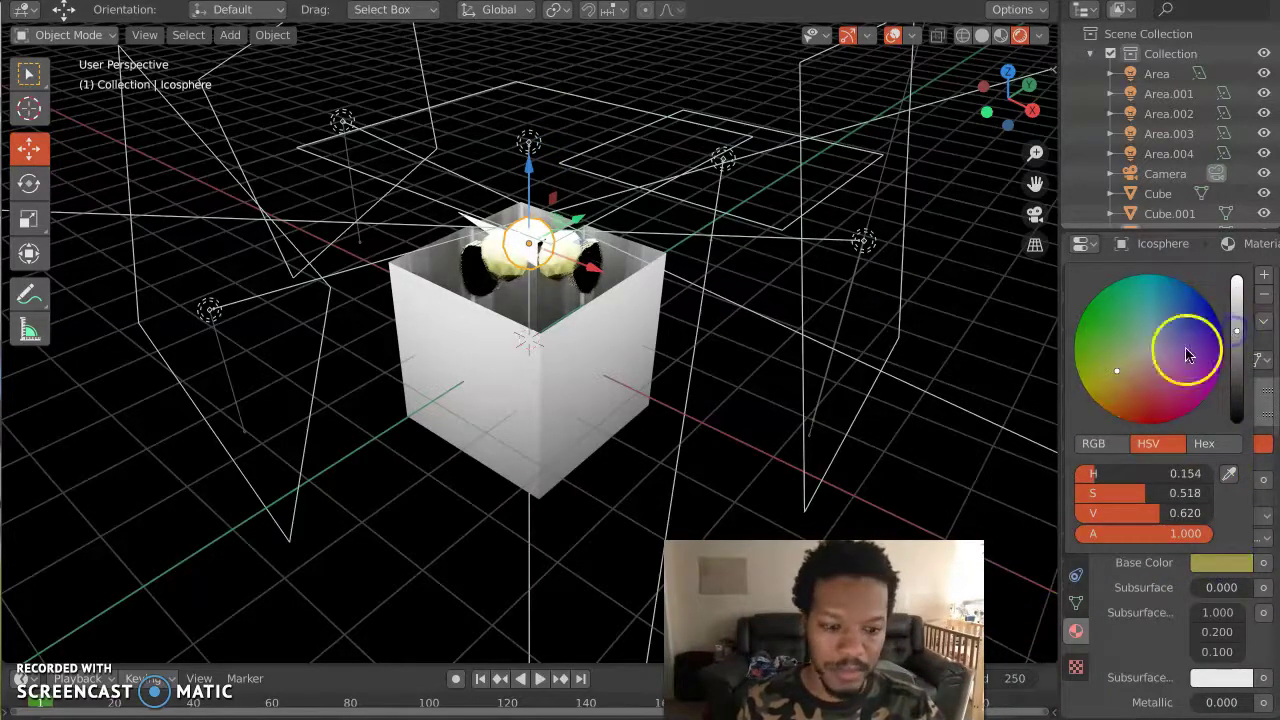
click(1235, 342)
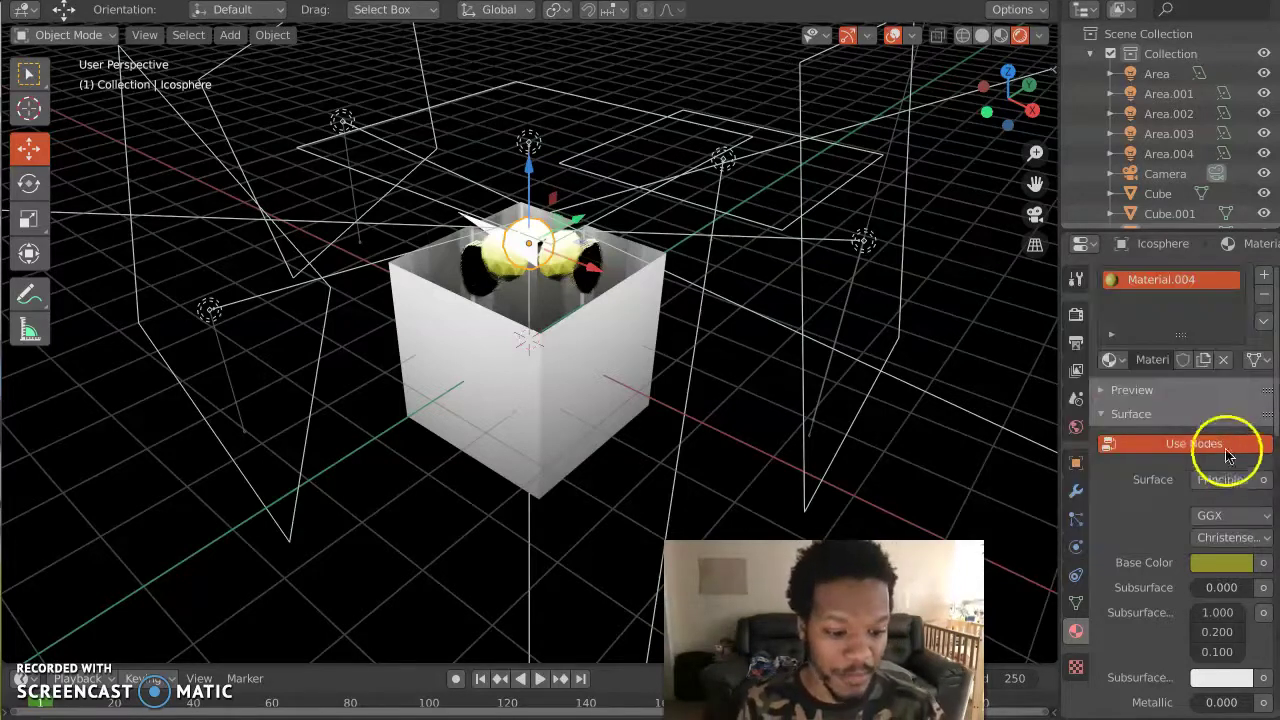
Step: Set the ico sphere material's roughness to 0.531 and its metallic value to 0.667
scroll(1150, 615, down, 1)
scroll(1150, 615, down, 3)
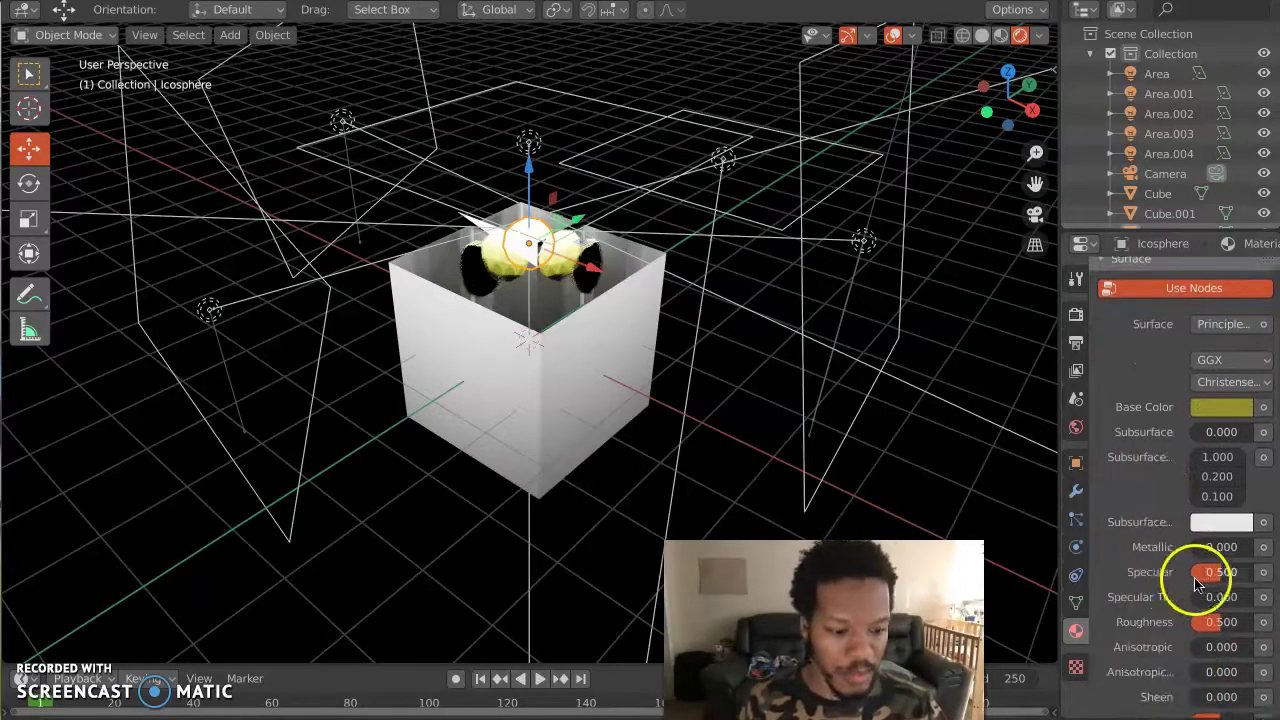
mouse_move(1235, 622)
mouse_down()
mouse_move(1255, 622)
mouse_move(1215, 621)
mouse_up()
drag(1208, 548, 1205, 520)
scroll(1232, 530, down, 1)
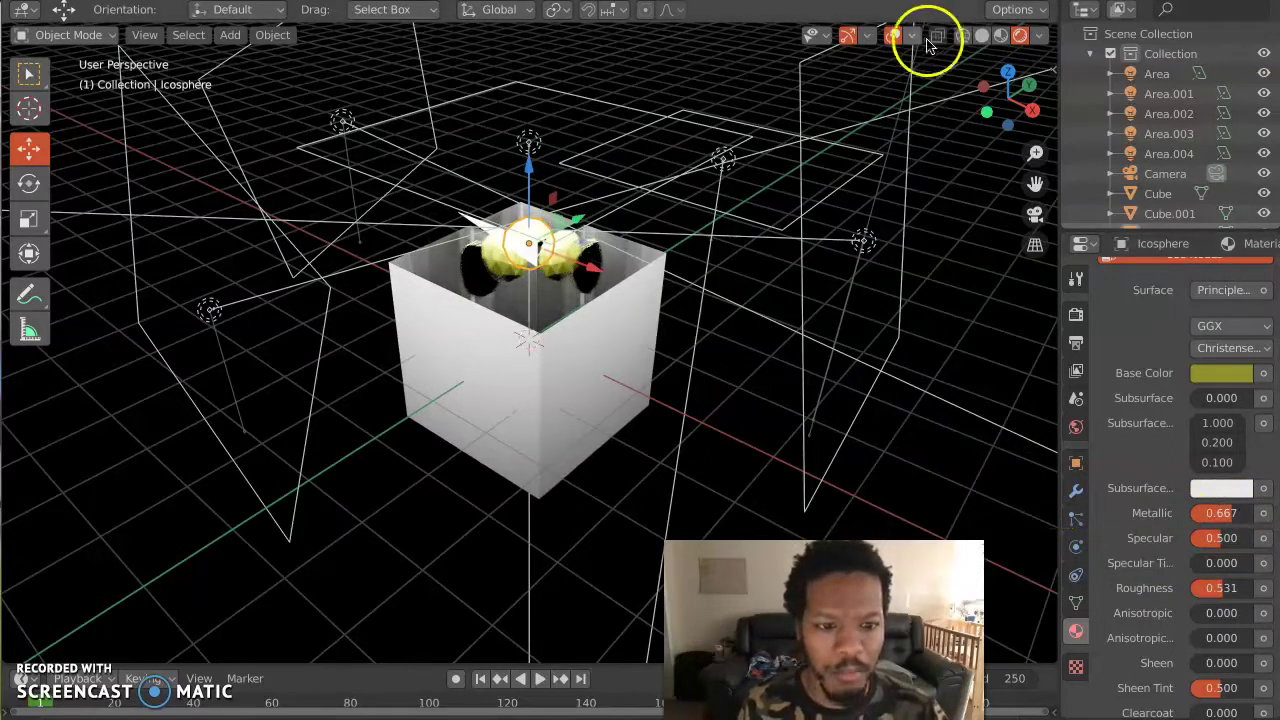
Step: Switch to the camera view with overlays hidden and lower the ico sphere into the box by about 0.303 m along Z
click(1035, 214)
click(892, 35)
click(513, 172)
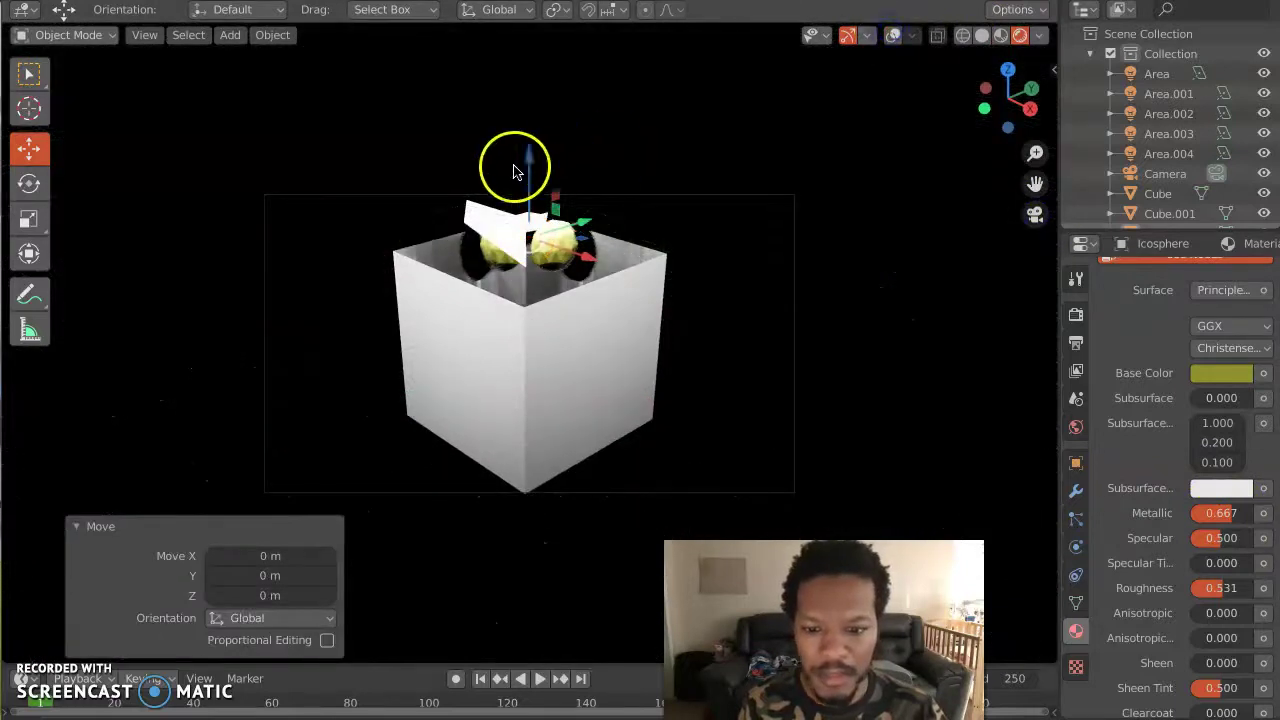
drag(530, 155, 515, 195)
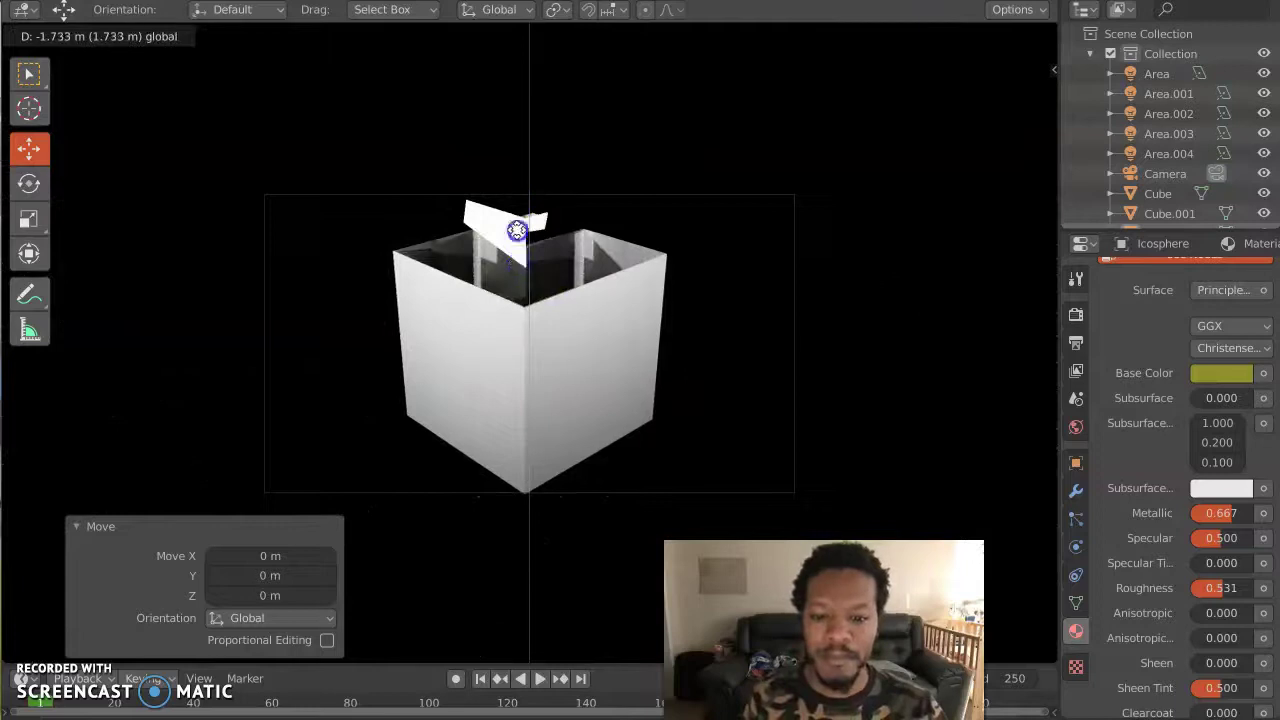
drag(522, 114, 517, 173)
Step: Lock the camera to the view and pull it back so the whole box fits in the frame with space around it
click(1053, 71)
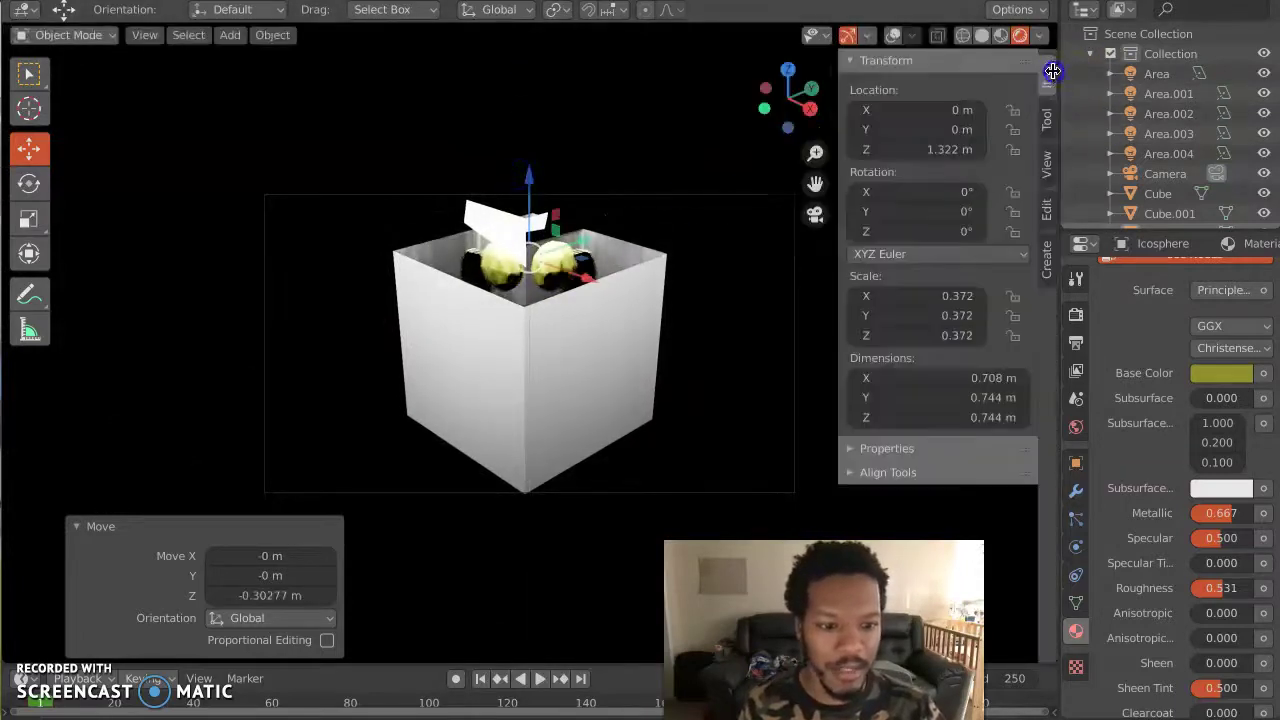
click(1047, 163)
click(1018, 305)
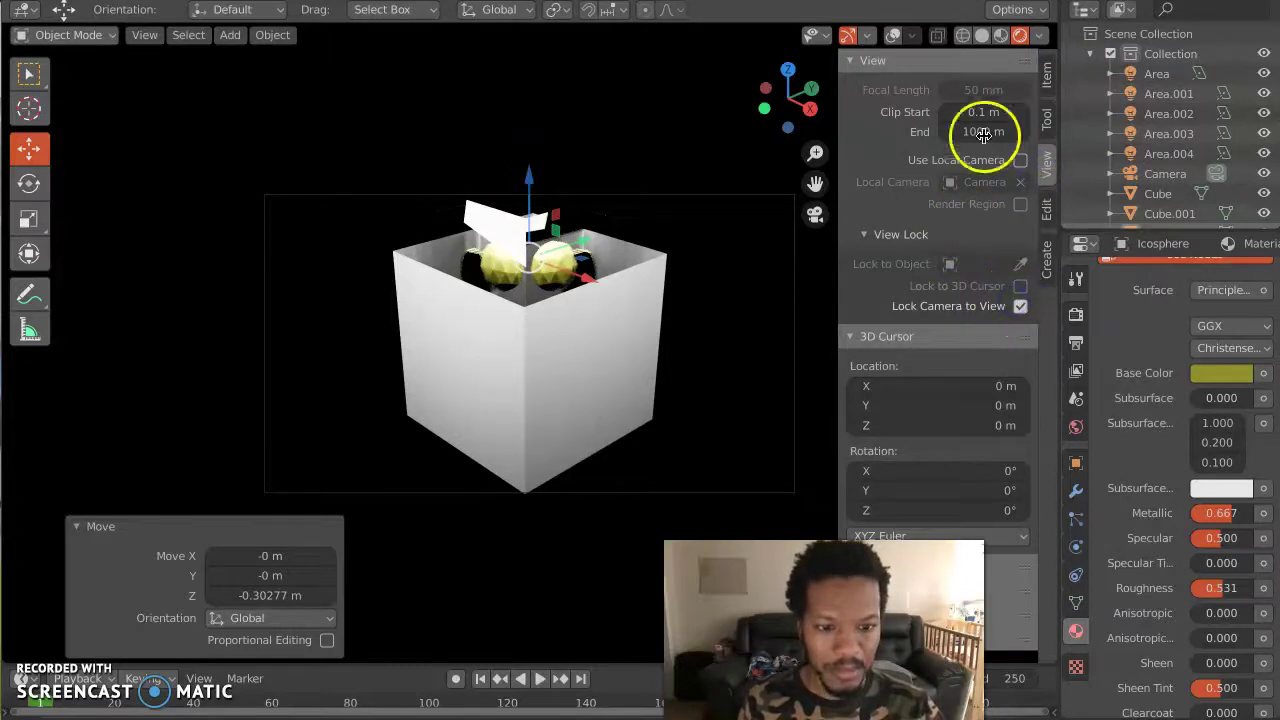
click(851, 60)
click(852, 84)
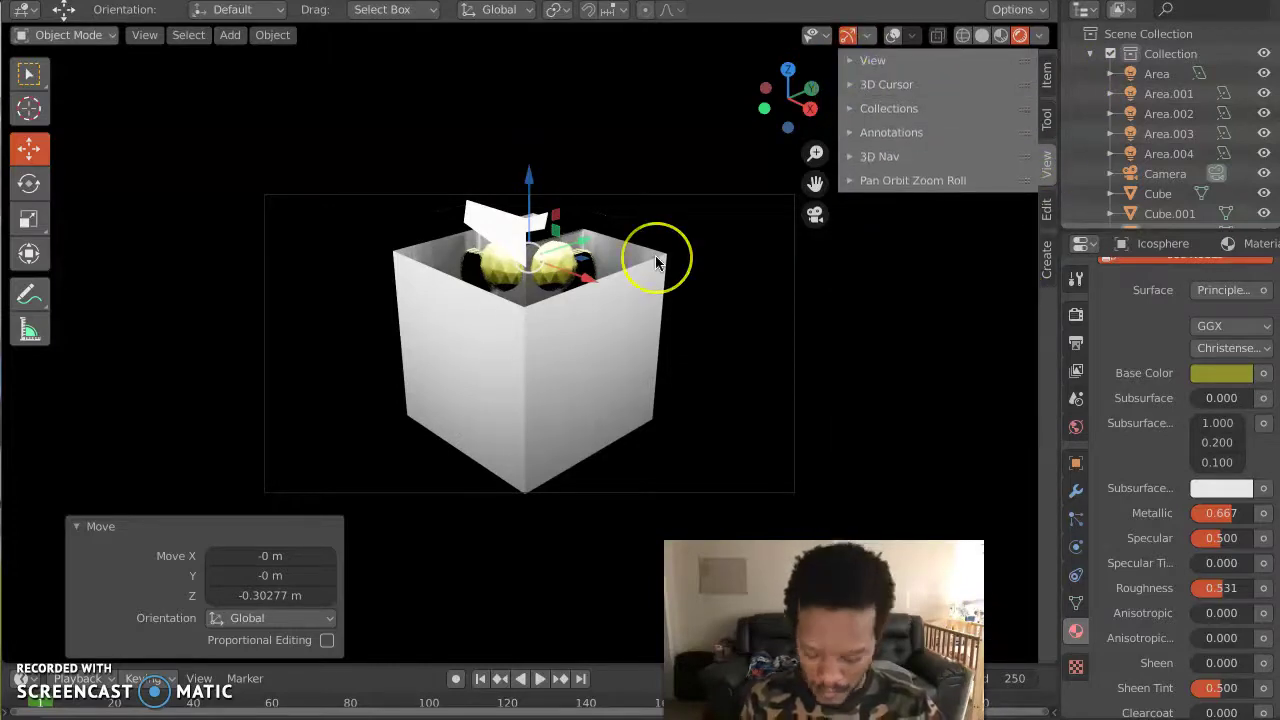
scroll(656, 262, down, 3)
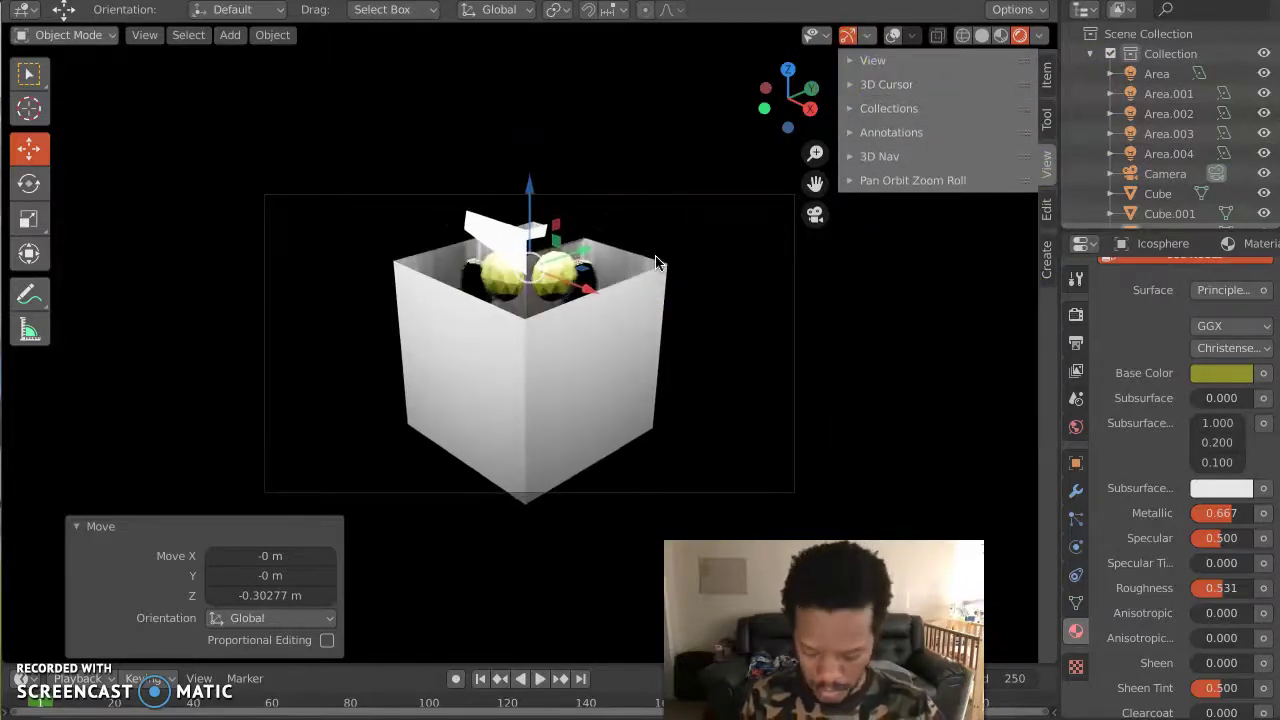
scroll(656, 262, down, 3)
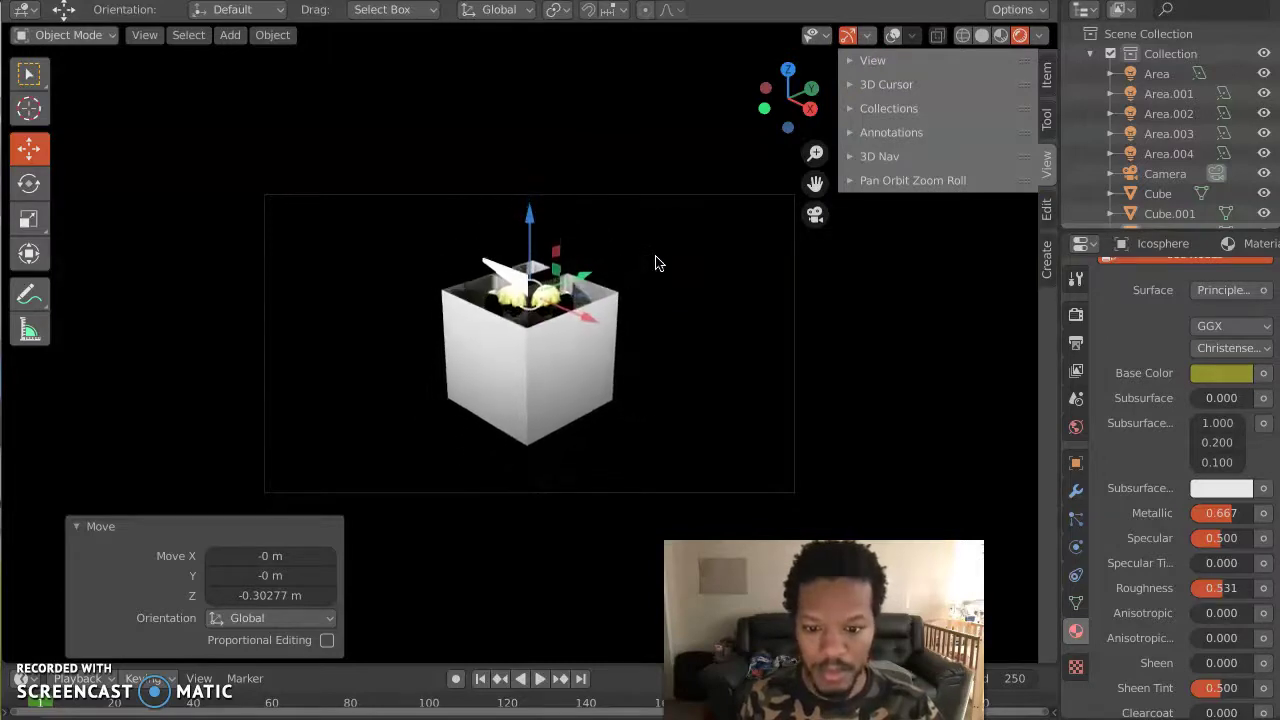
scroll(656, 262, down, 3)
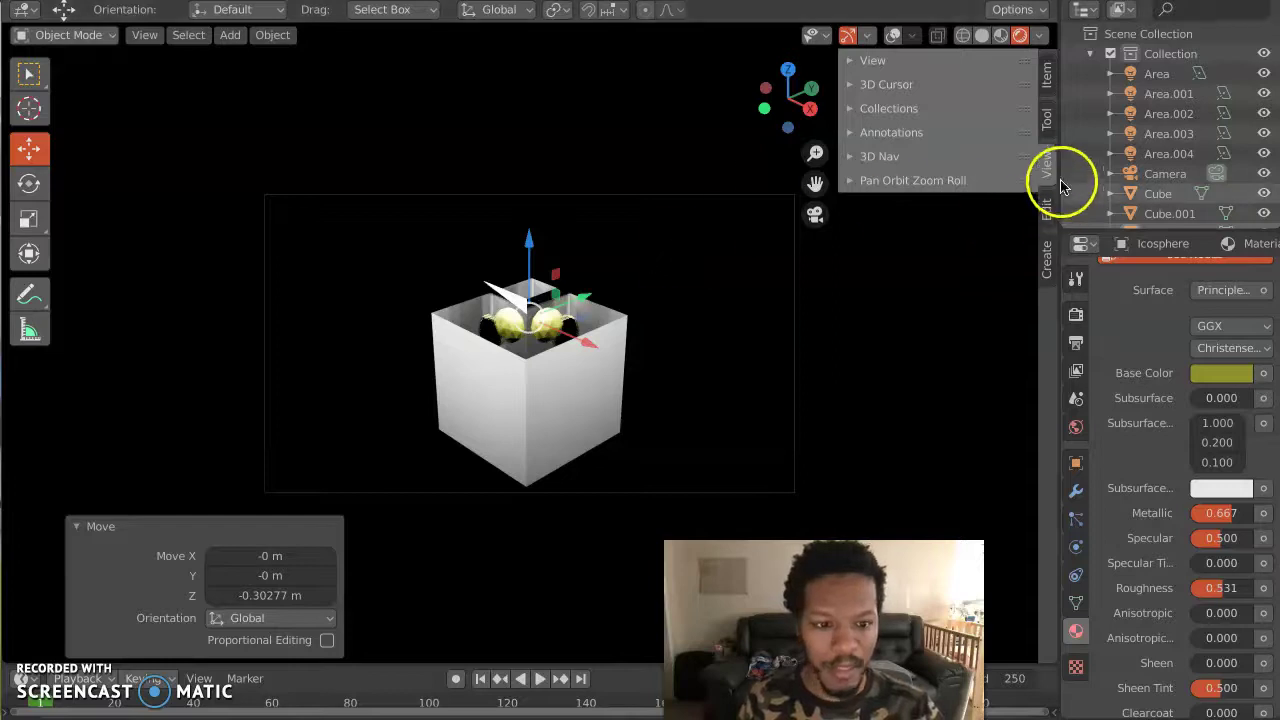
Step: Unlock the camera from the view and raise the ico sphere by about 0.655 m along Z
click(866, 60)
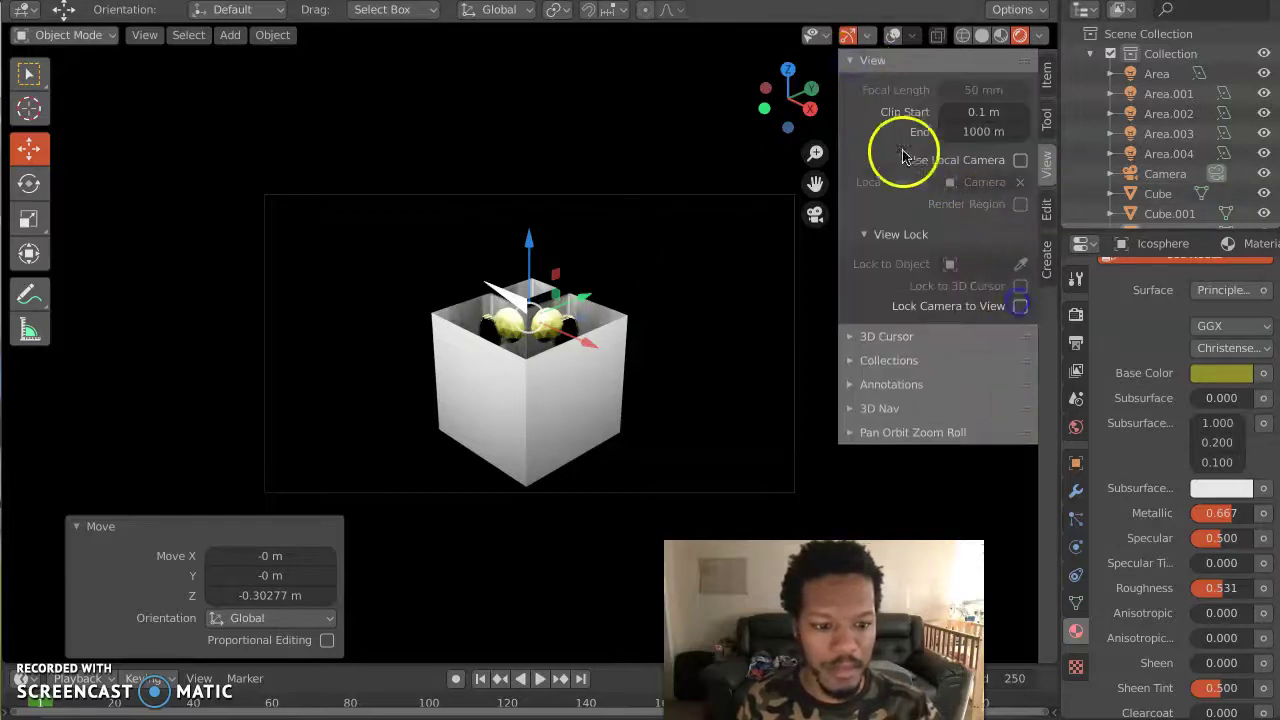
click(860, 61)
drag(535, 248, 535, 205)
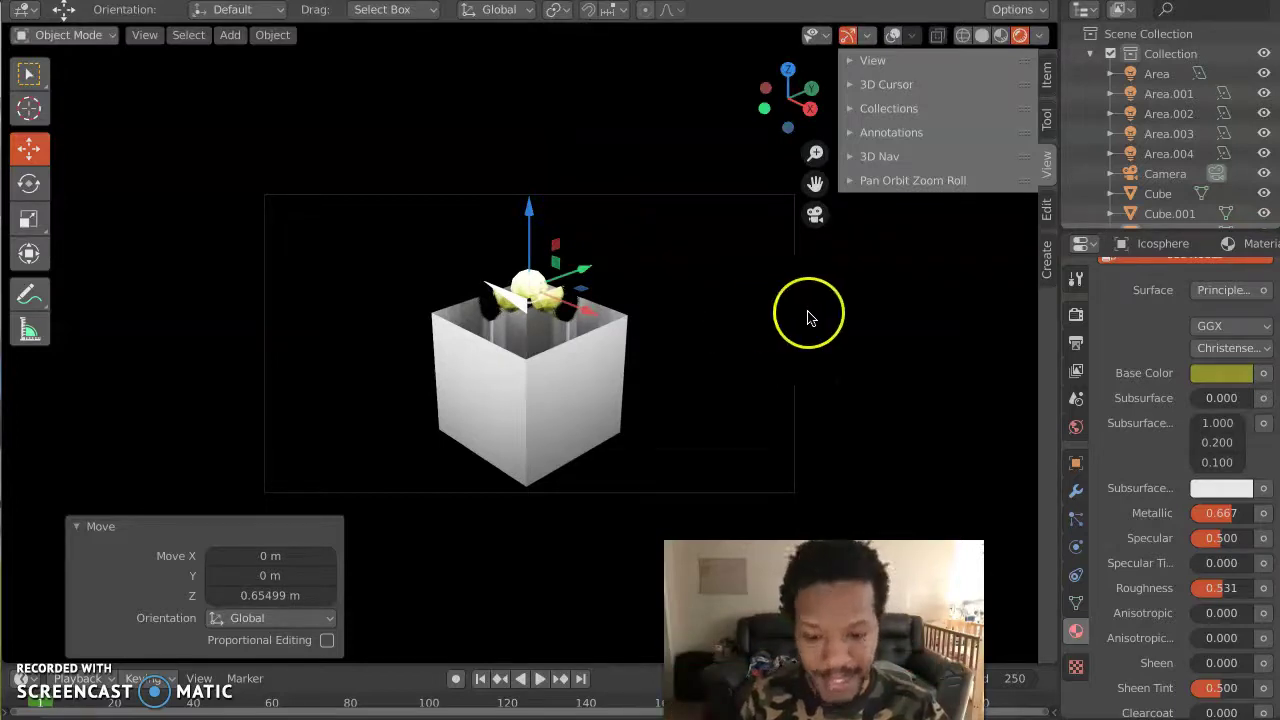
Step: Add a Bezier circle at the origin, show the overlays, and scale the circle by 1.929
key(shift+a)
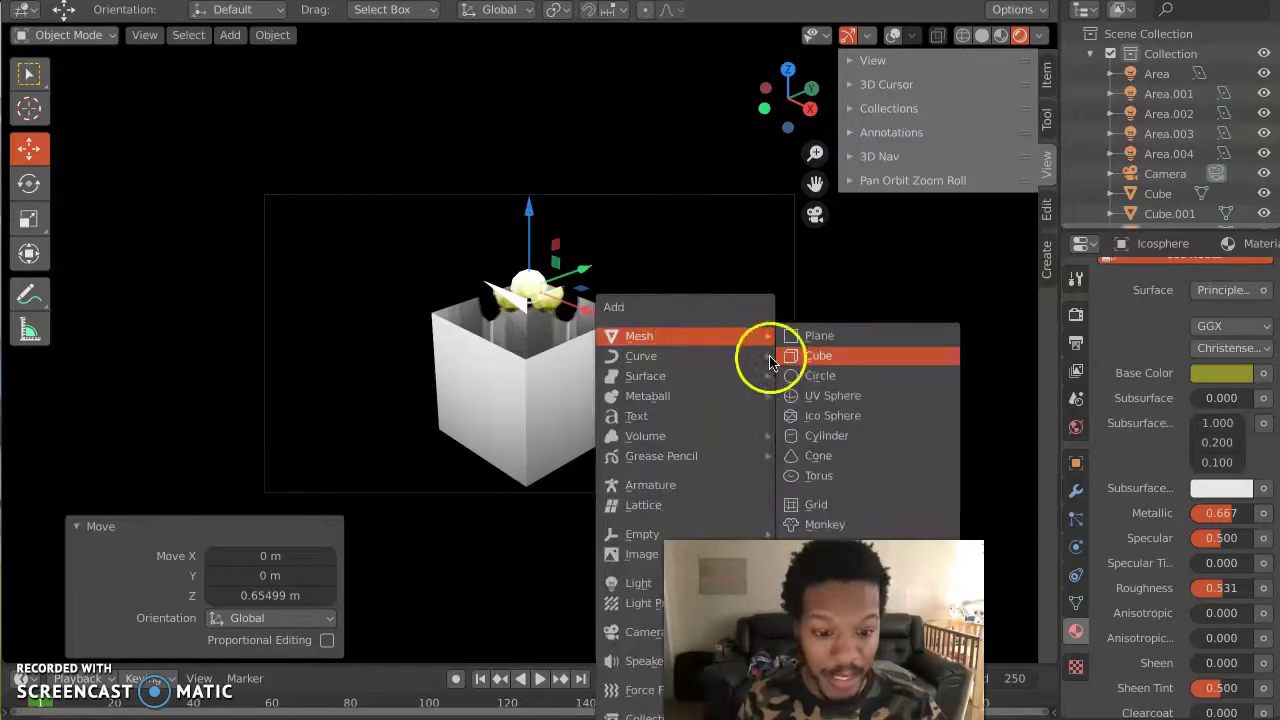
mouse_move(709, 357)
click(810, 375)
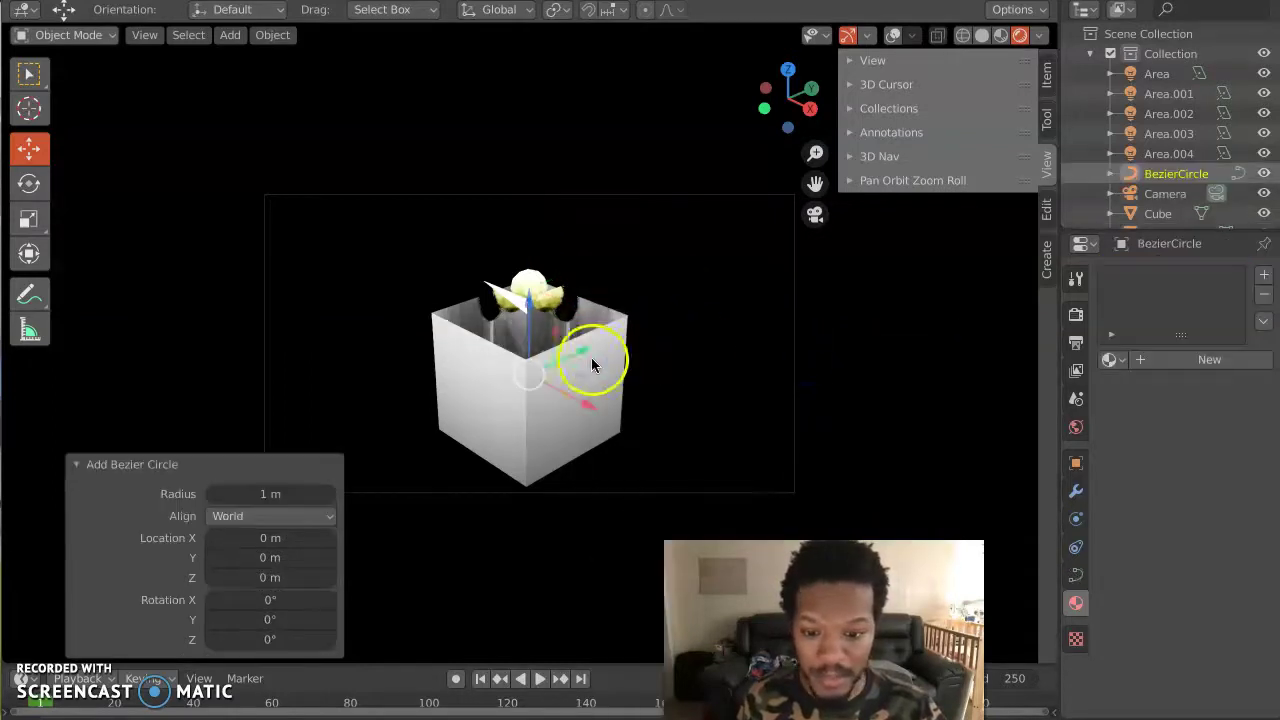
click(893, 35)
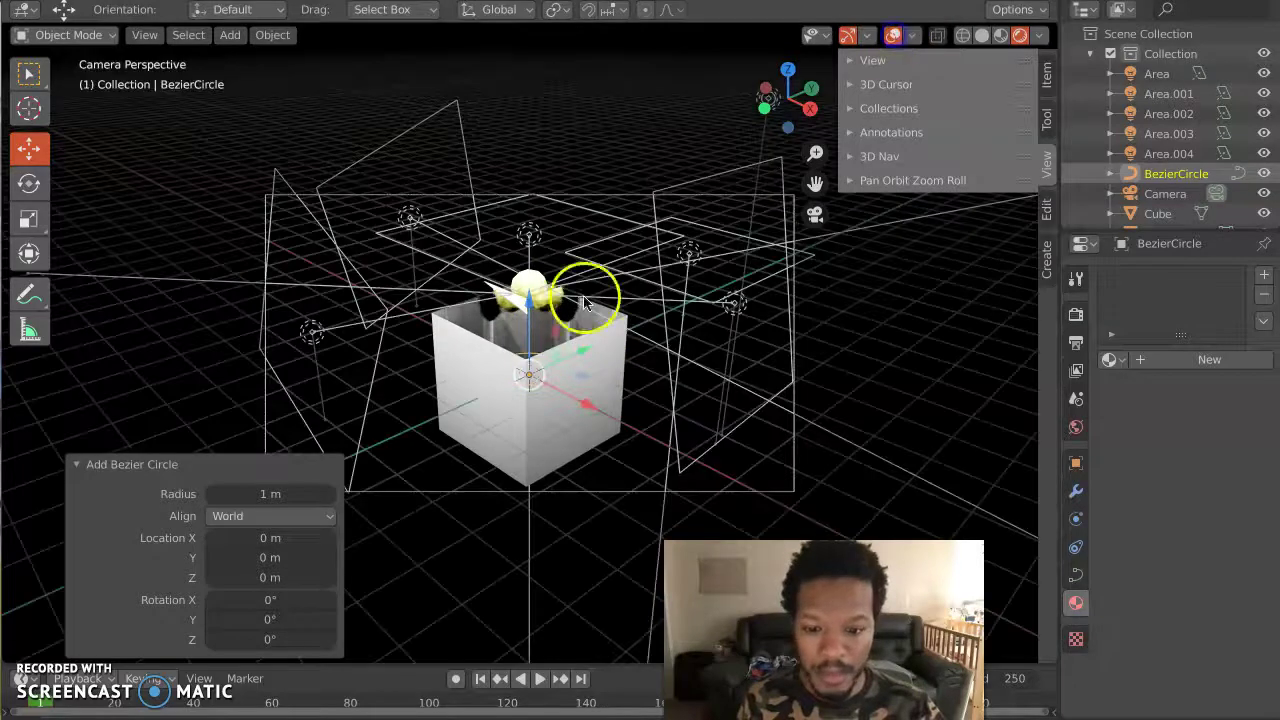
key(s)
click(536, 359)
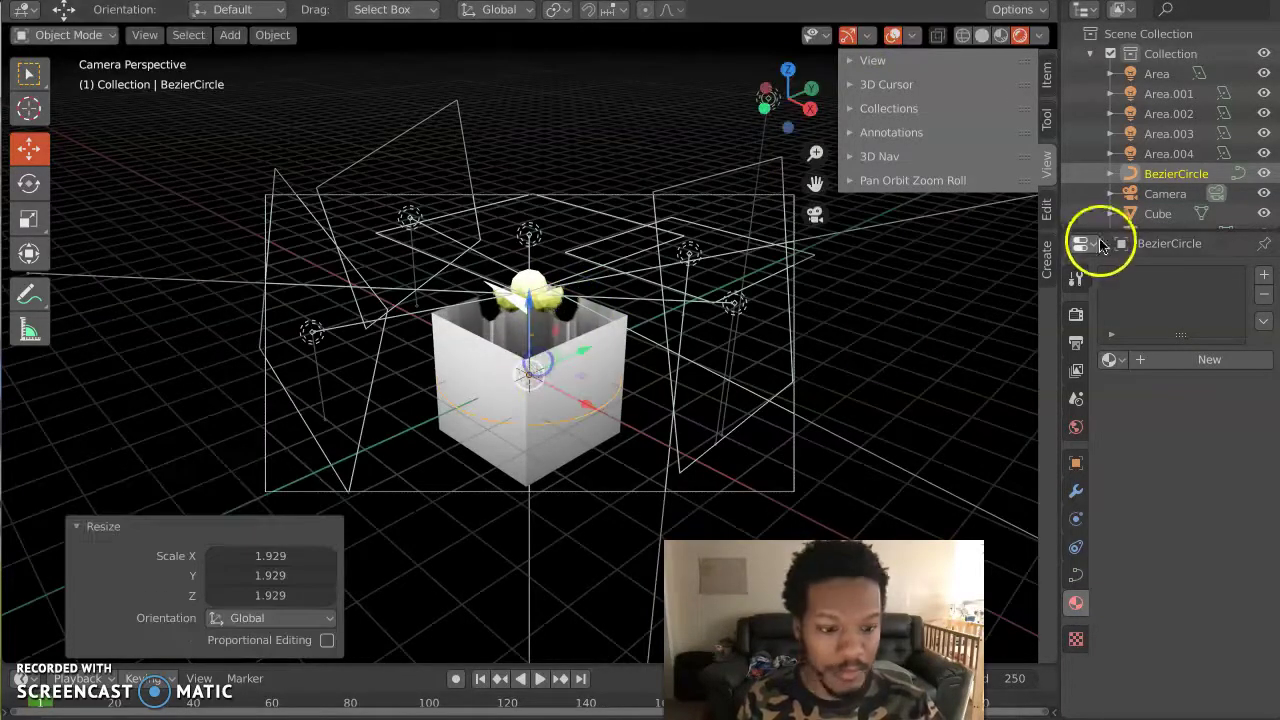
Step: Give the Bezier circle a bevel depth and offset of 0.01 m, and raise it about 2.56 m along Z above the box
click(1076, 568)
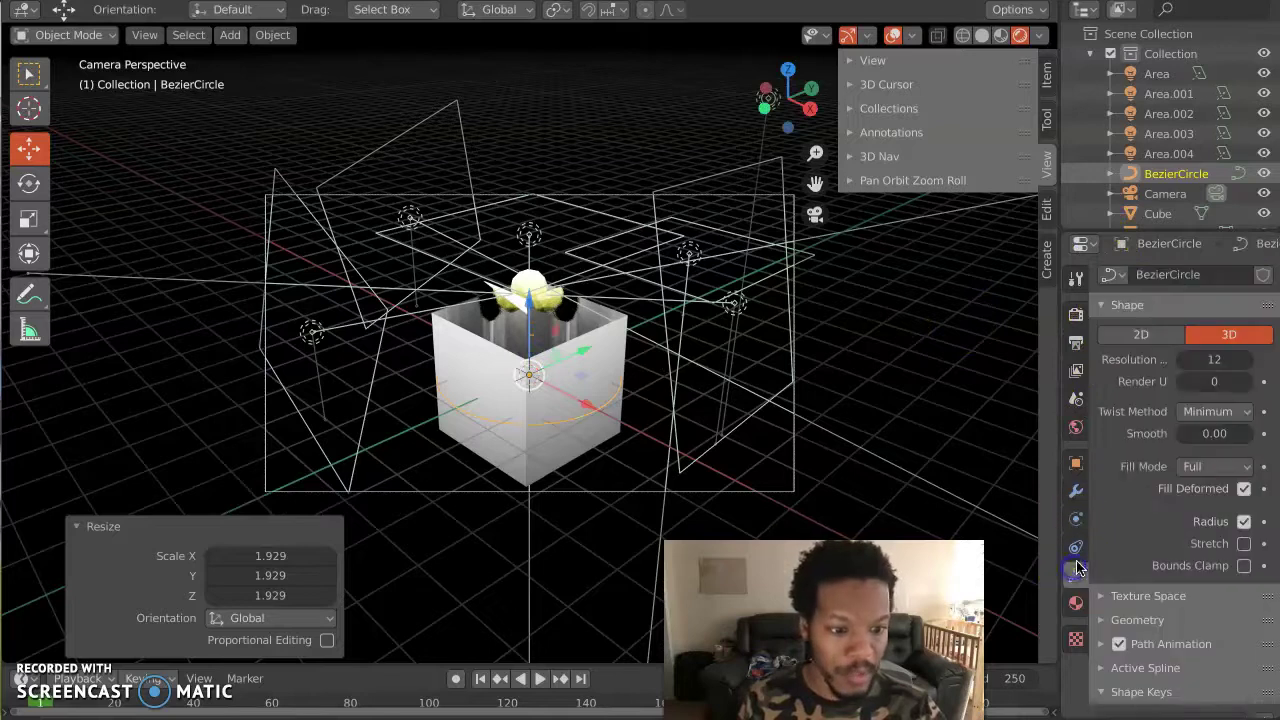
scroll(1150, 514, down, 3)
click(1104, 545)
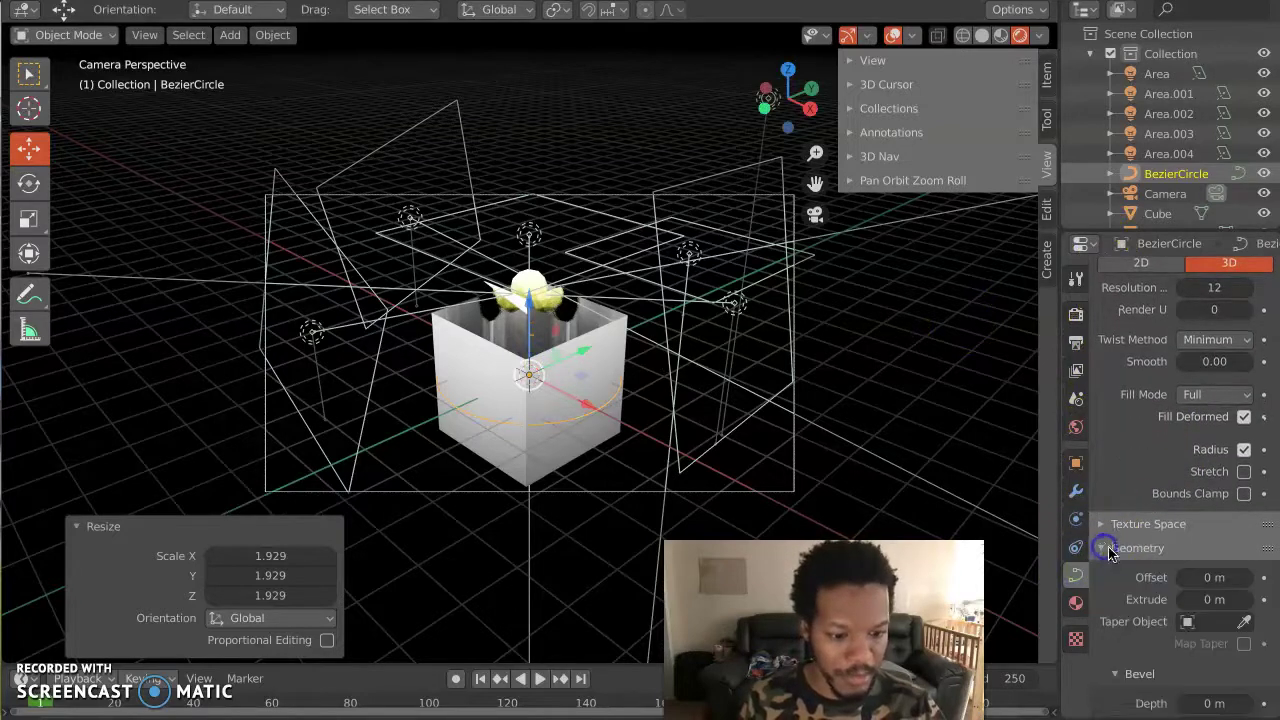
scroll(1108, 547, down, 2)
scroll(1180, 575, down, 2)
click(1245, 600)
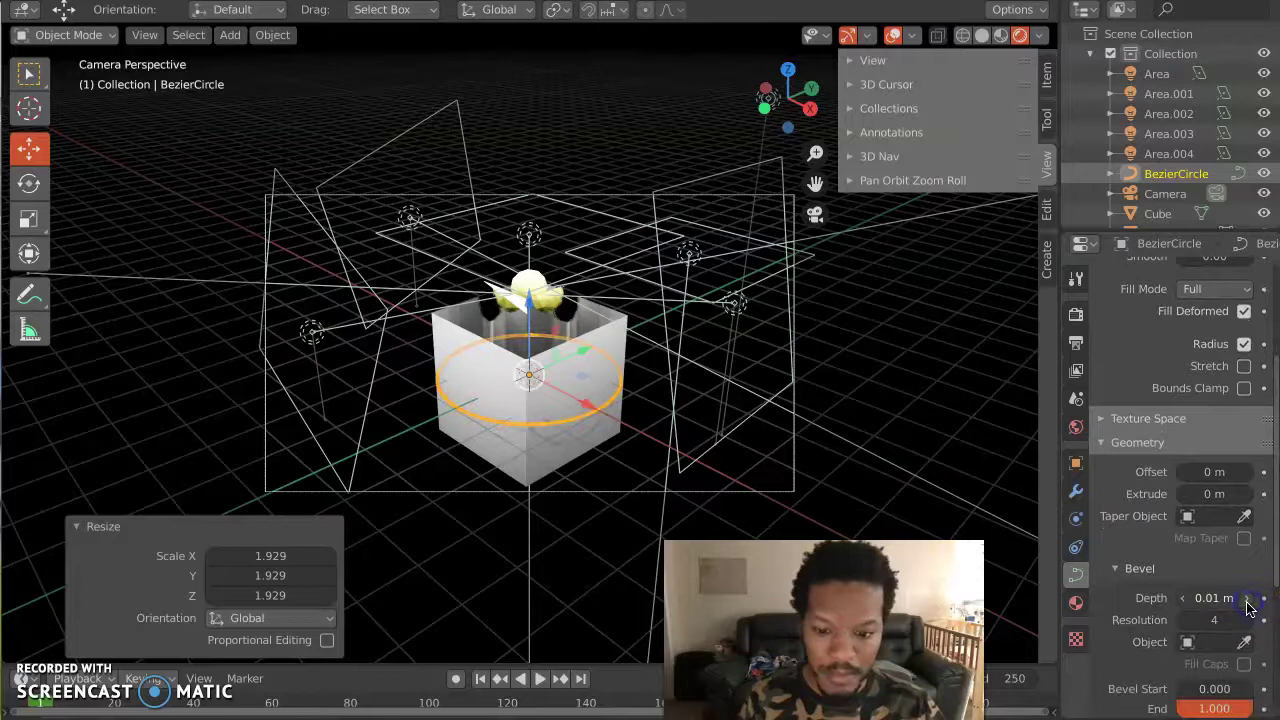
scroll(1225, 508, down, 1)
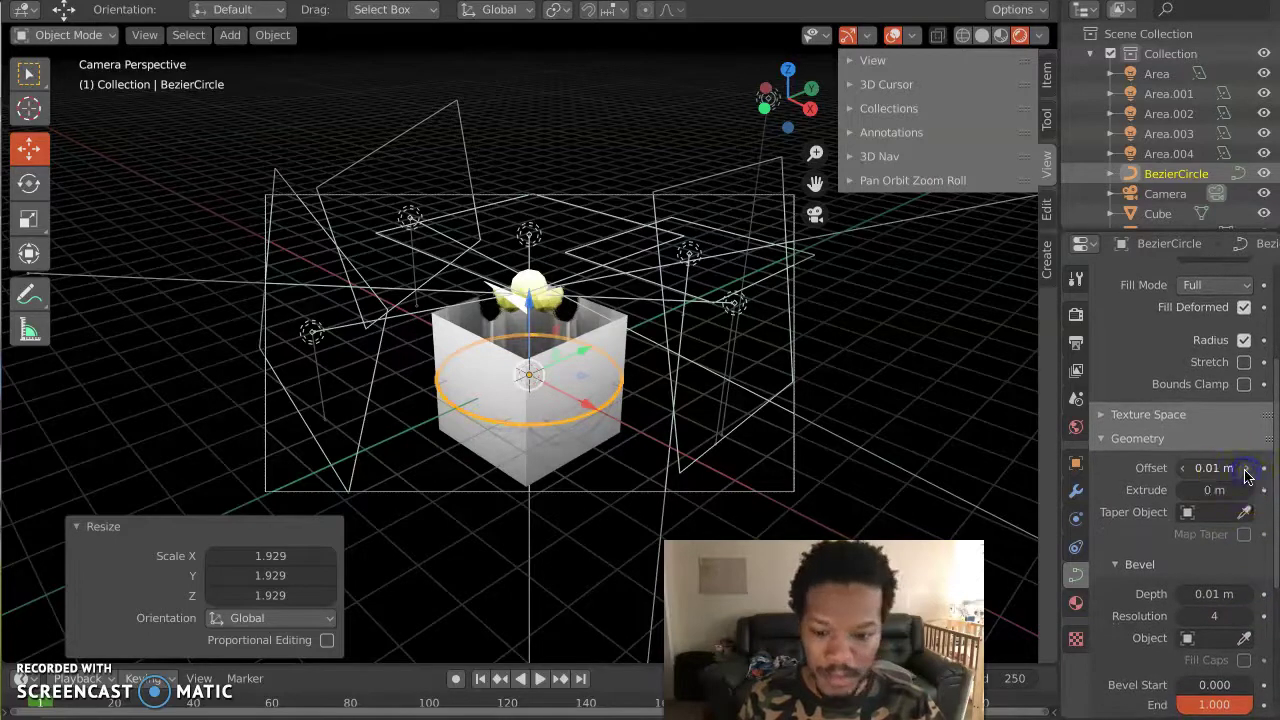
drag(528, 292, 529, 170)
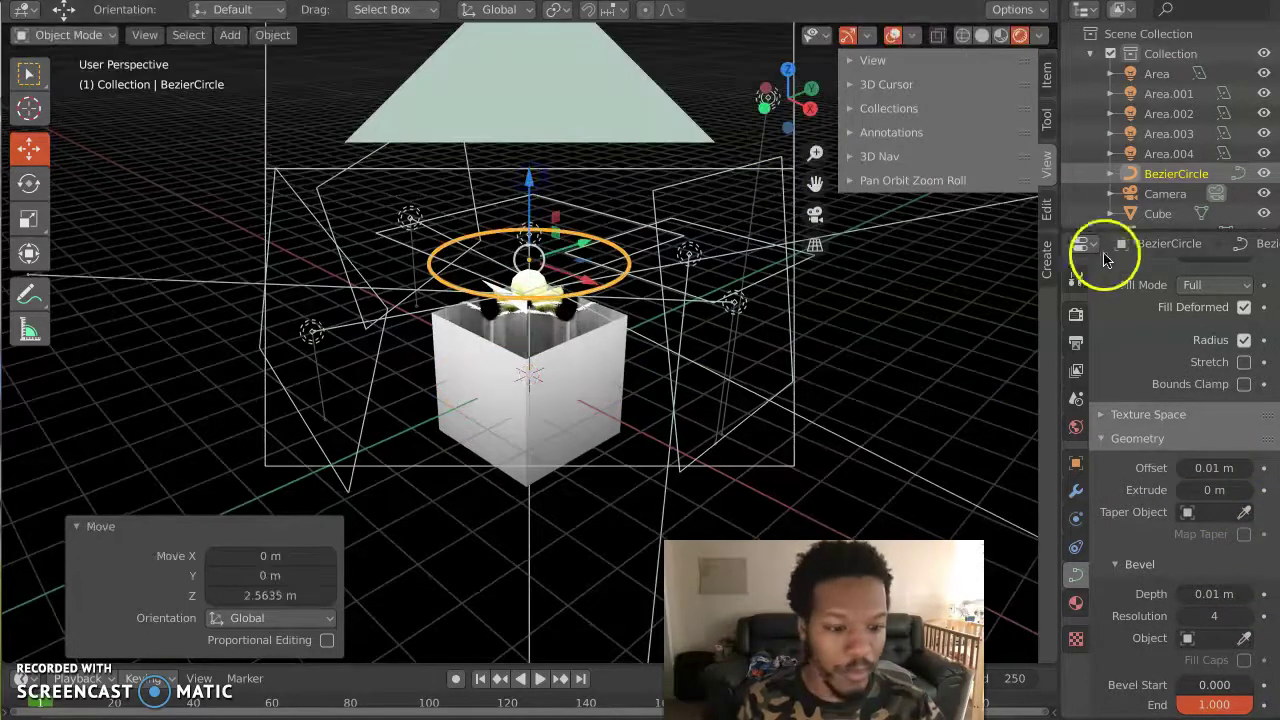
Step: Give the Bezier circle a new white Emission material with a strength of 152.60
click(1077, 602)
click(1202, 357)
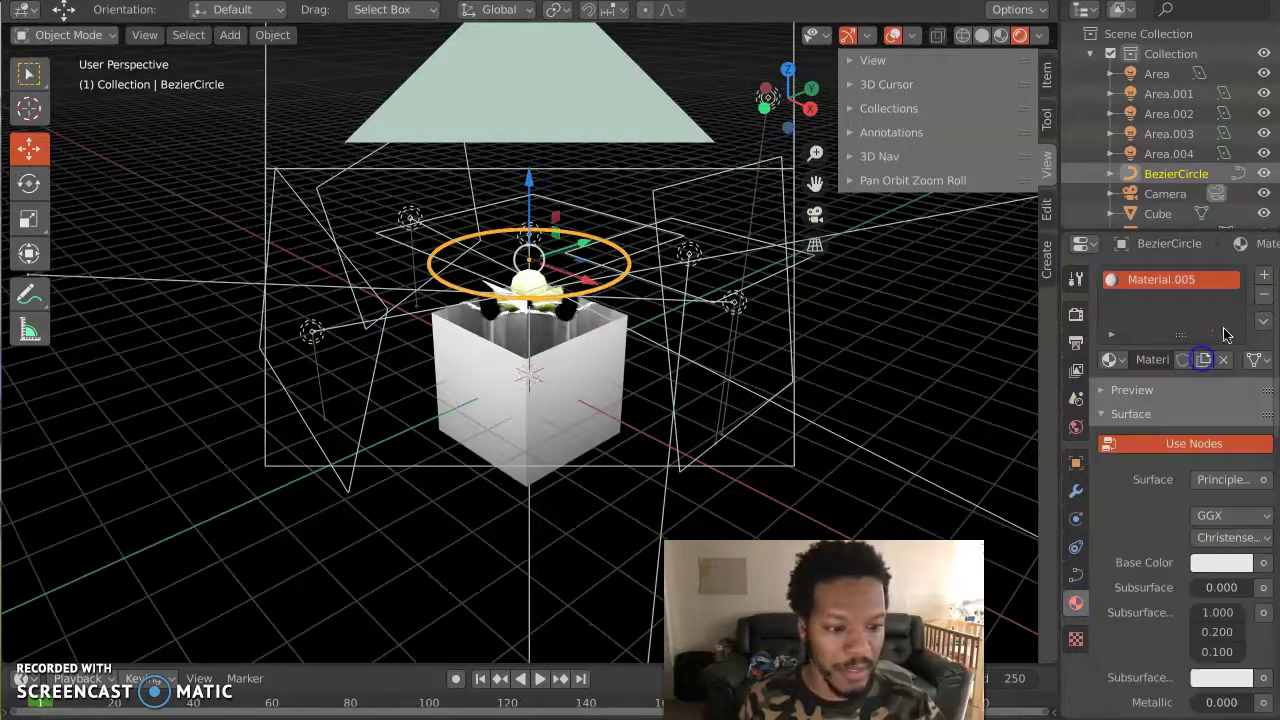
click(1222, 478)
click(1048, 84)
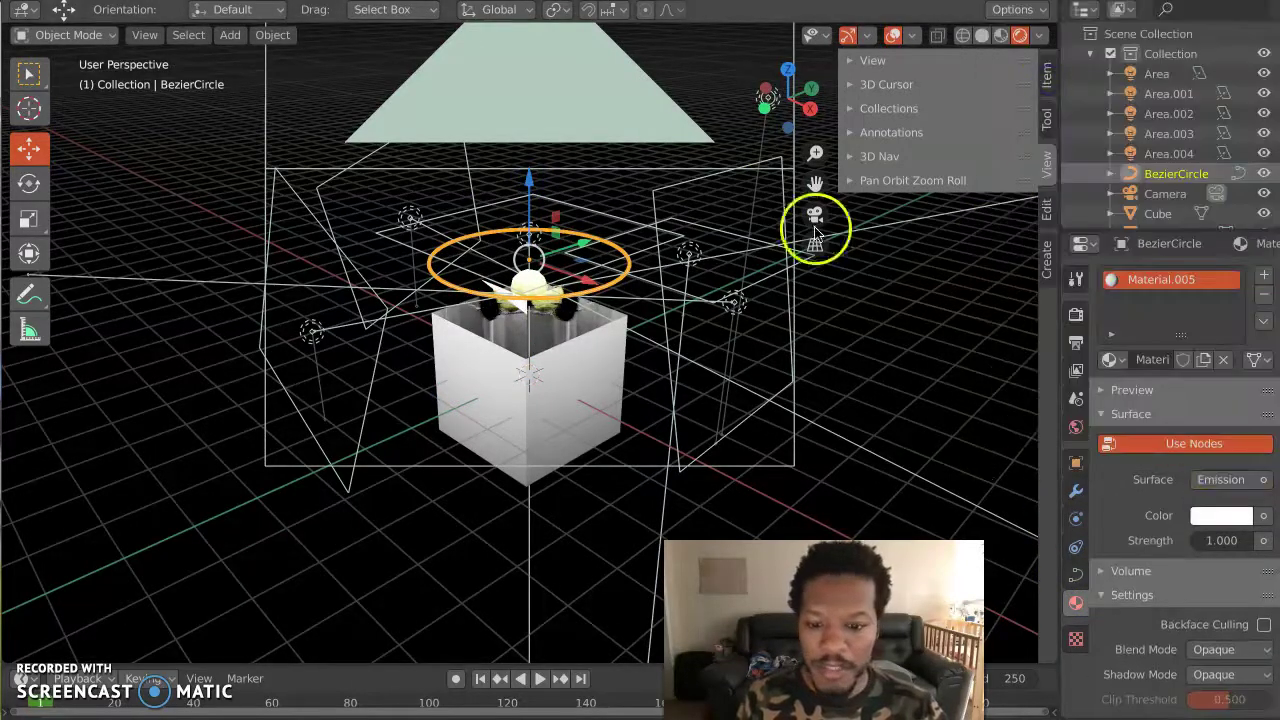
mouse_move(1243, 543)
mouse_down()
mouse_move(1270, 541)
mouse_move(1230, 540)
mouse_move(1250, 540)
mouse_up()
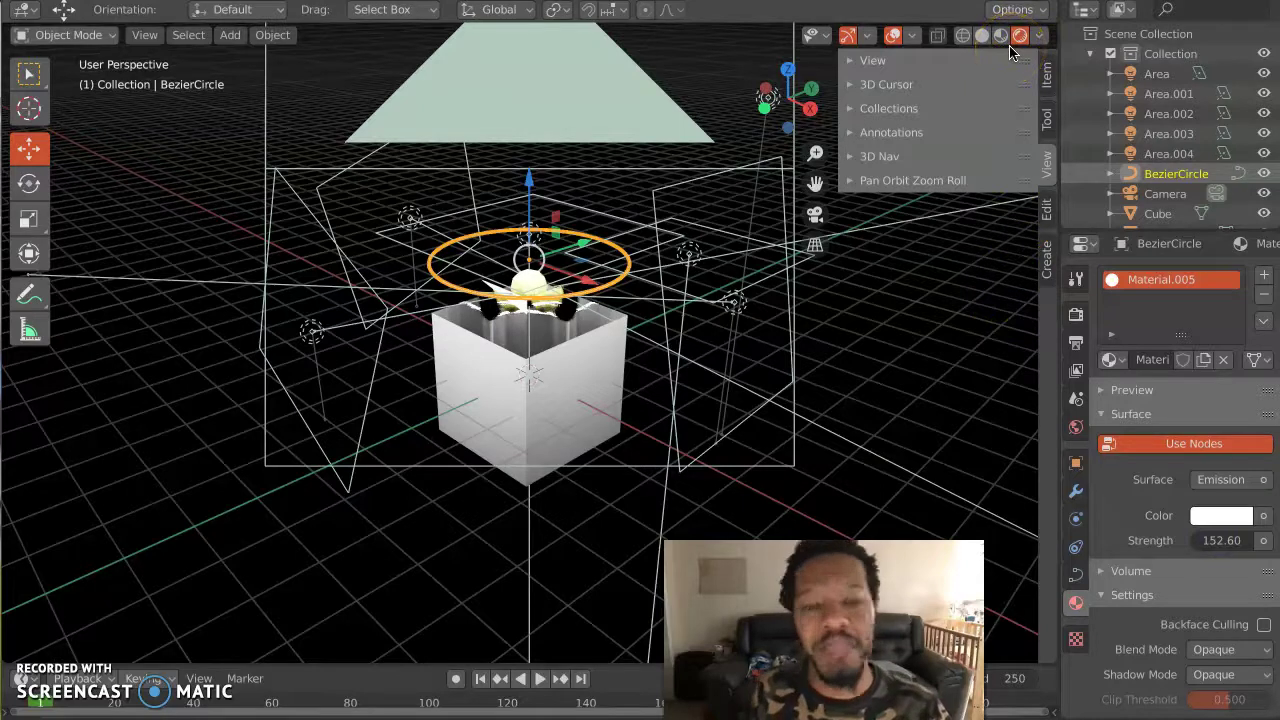
Step: Hide the overlays and enable Bloom in the render settings with a radius of 3.315 and an intensity of 0.017
click(893, 35)
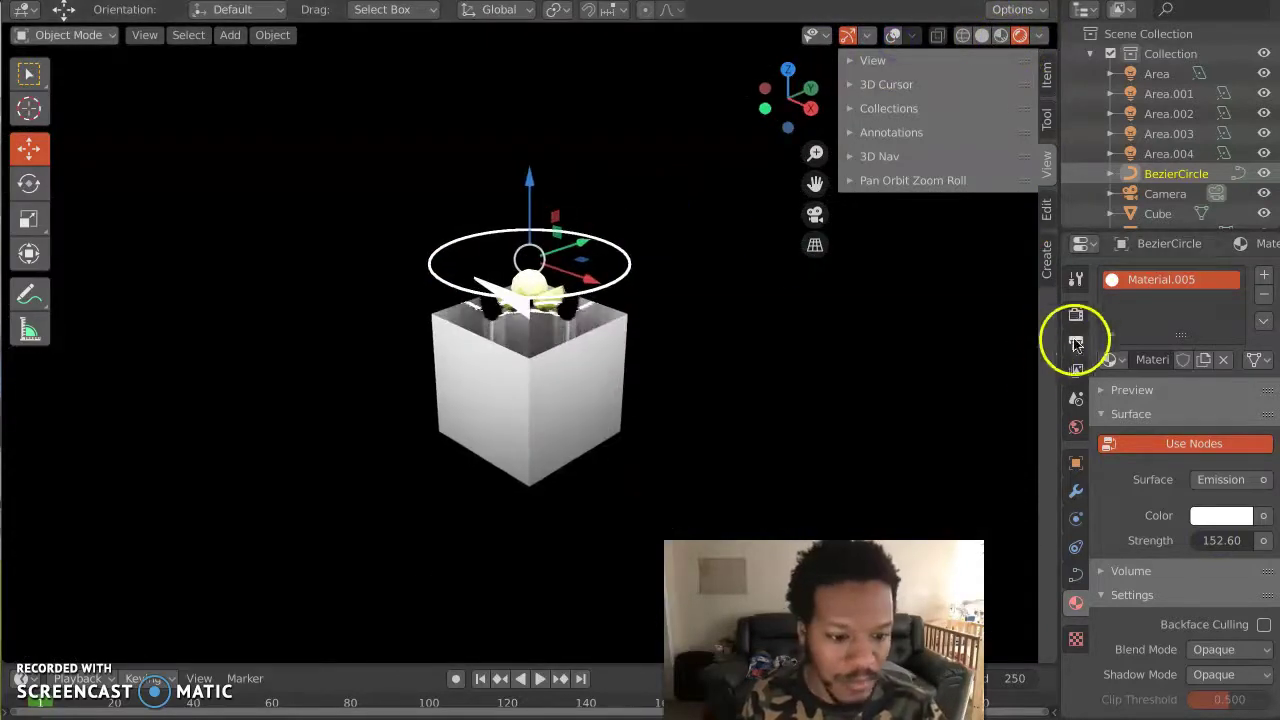
click(1076, 314)
click(1119, 434)
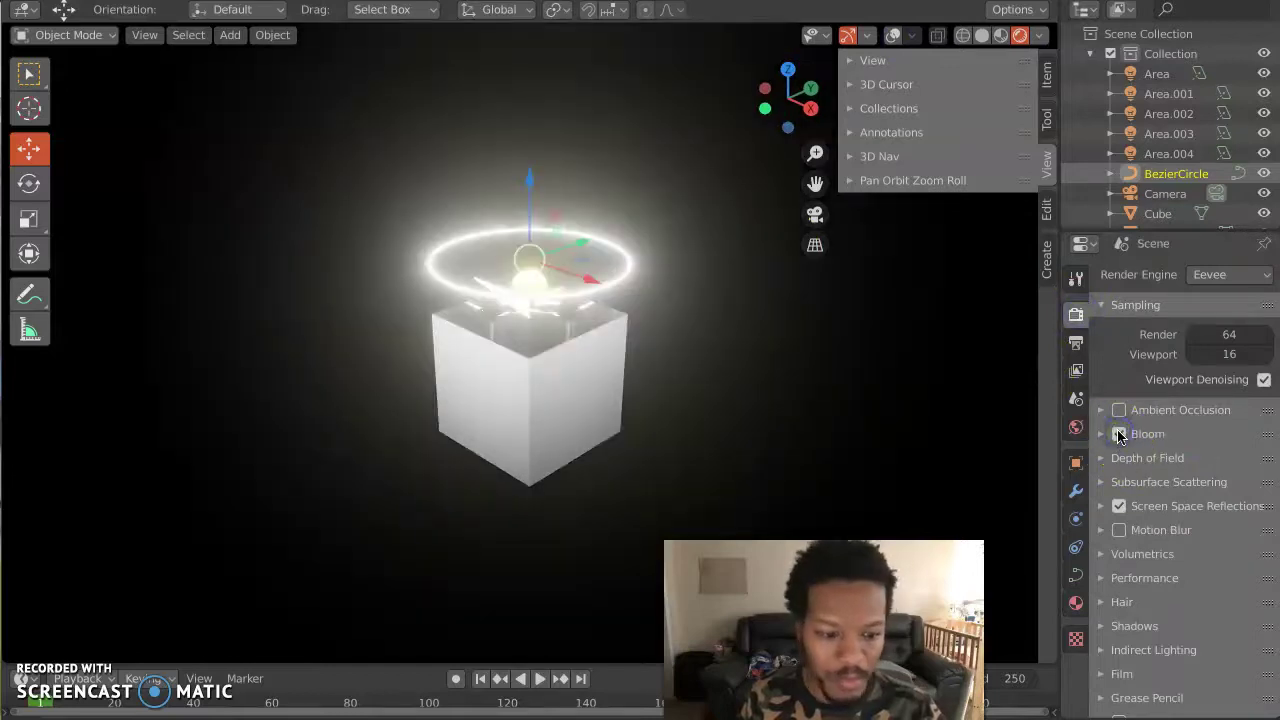
click(1101, 434)
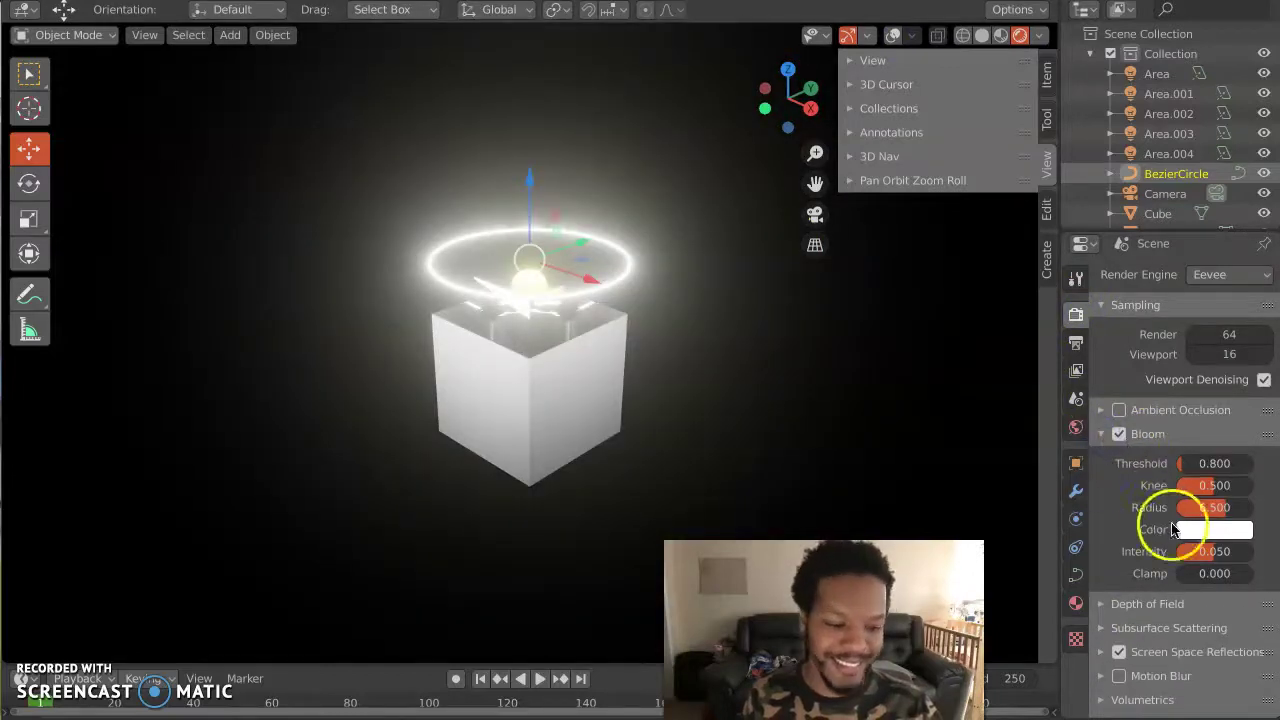
drag(1215, 507, 1175, 555)
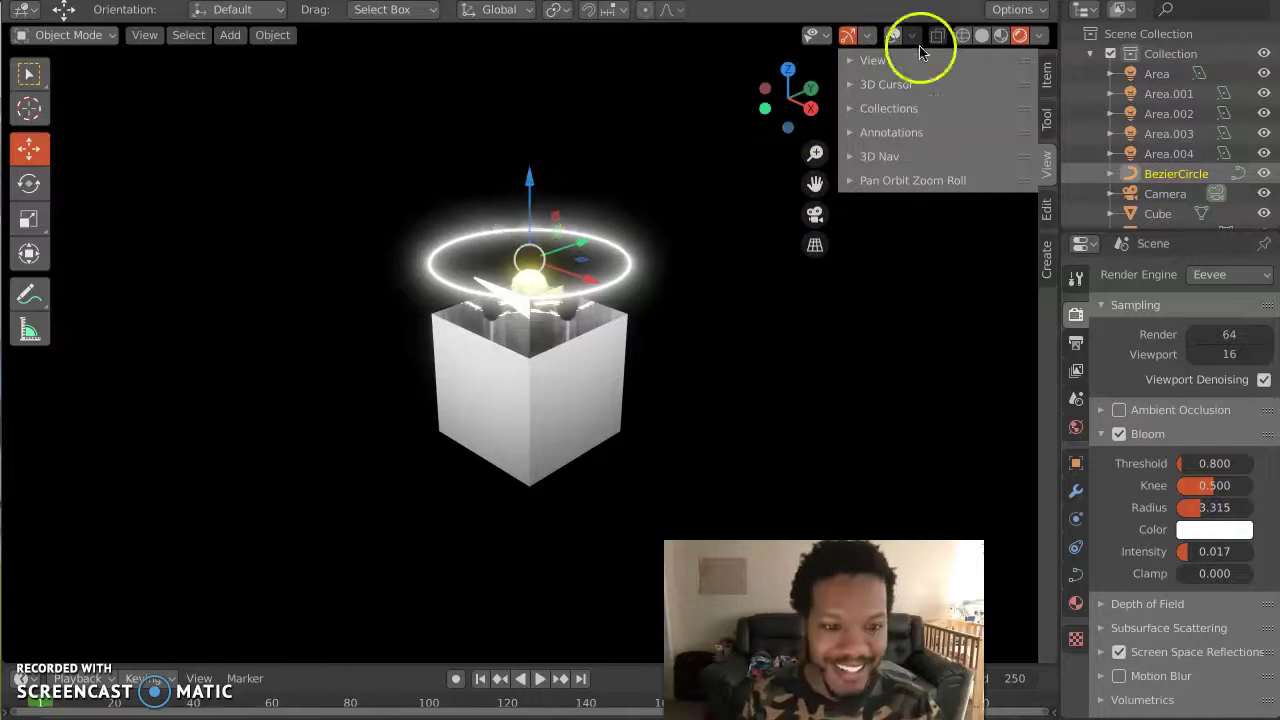
Step: Scale the Bezier circle above the box down by a factor of about 0.429
click(815, 214)
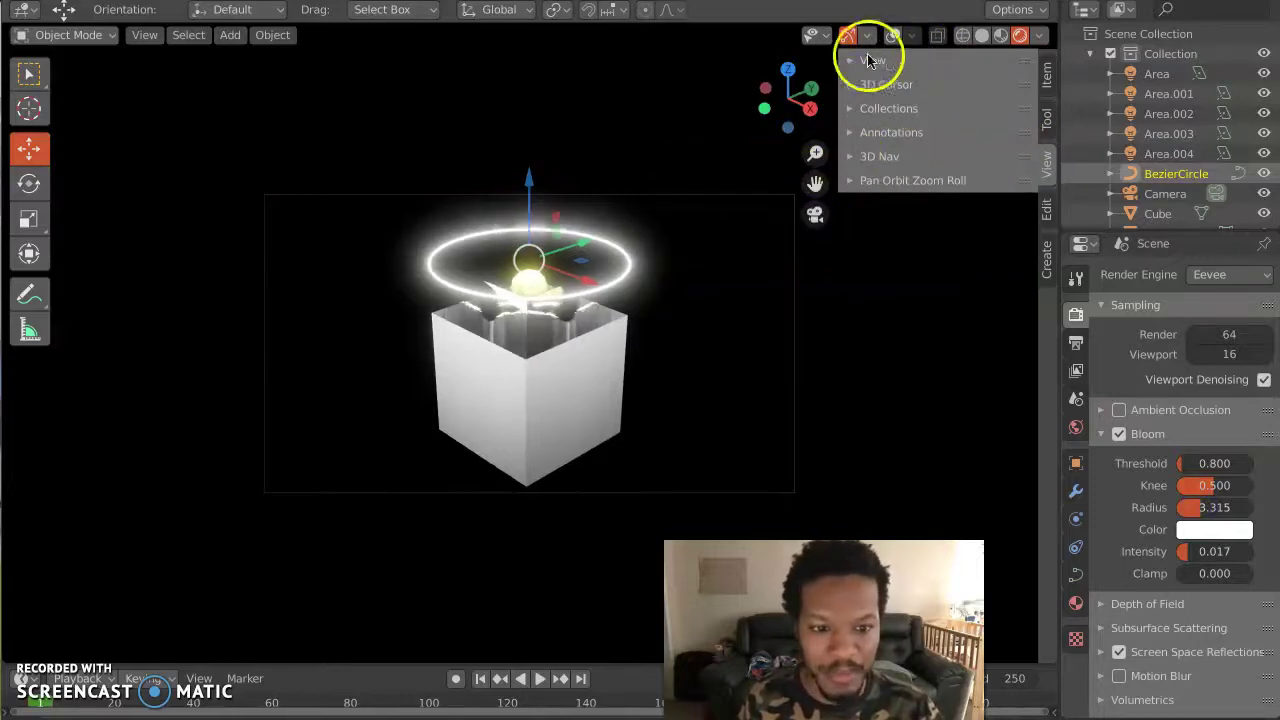
click(893, 35)
click(893, 37)
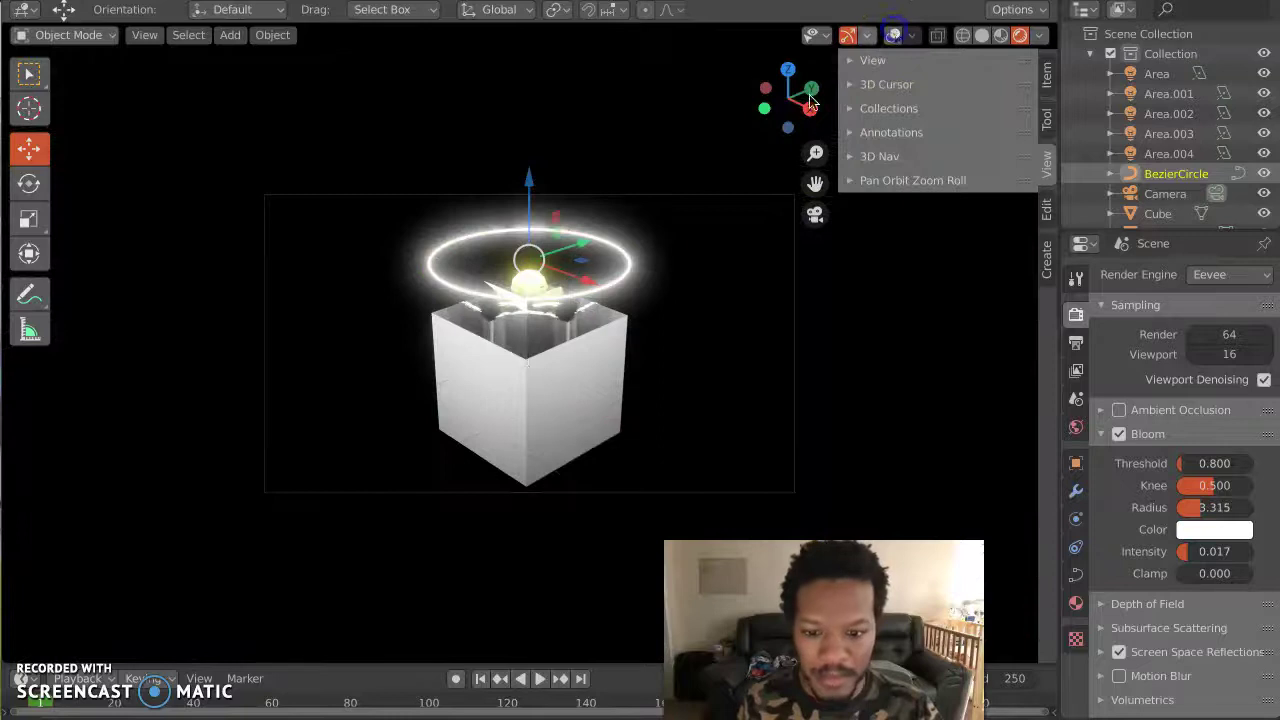
key(s)
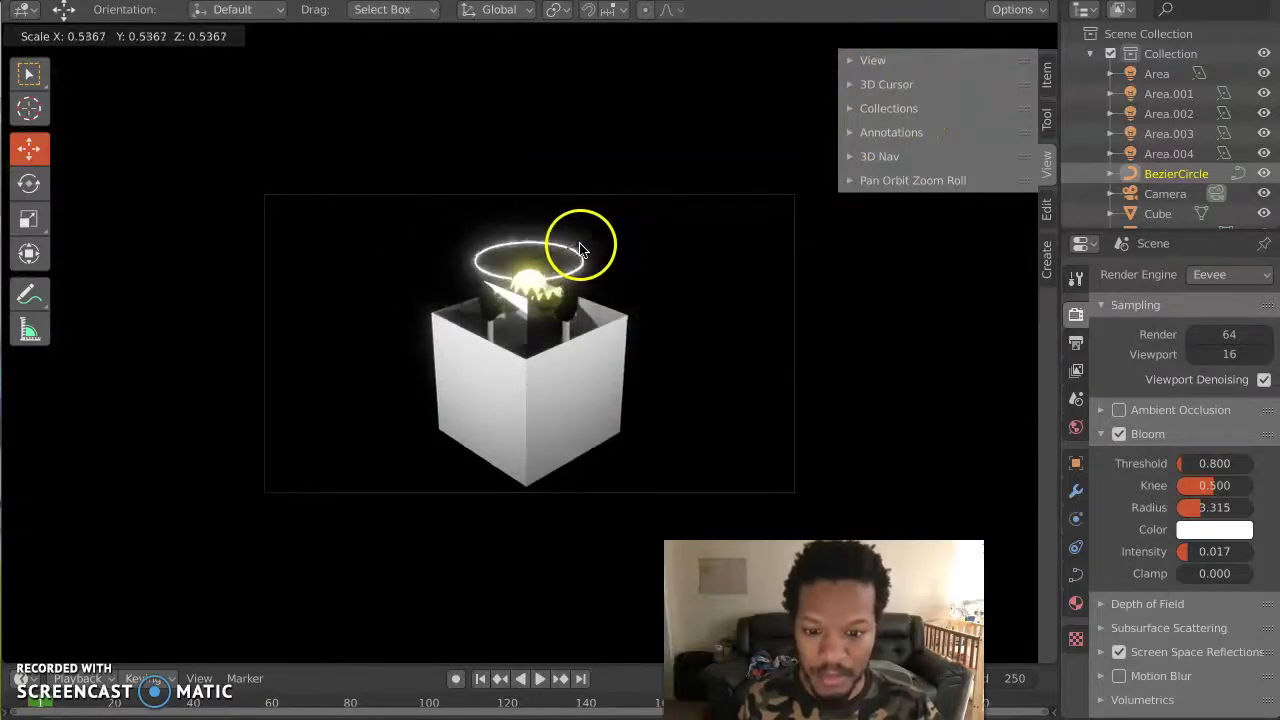
click(570, 250)
scroll(570, 251, down, 10)
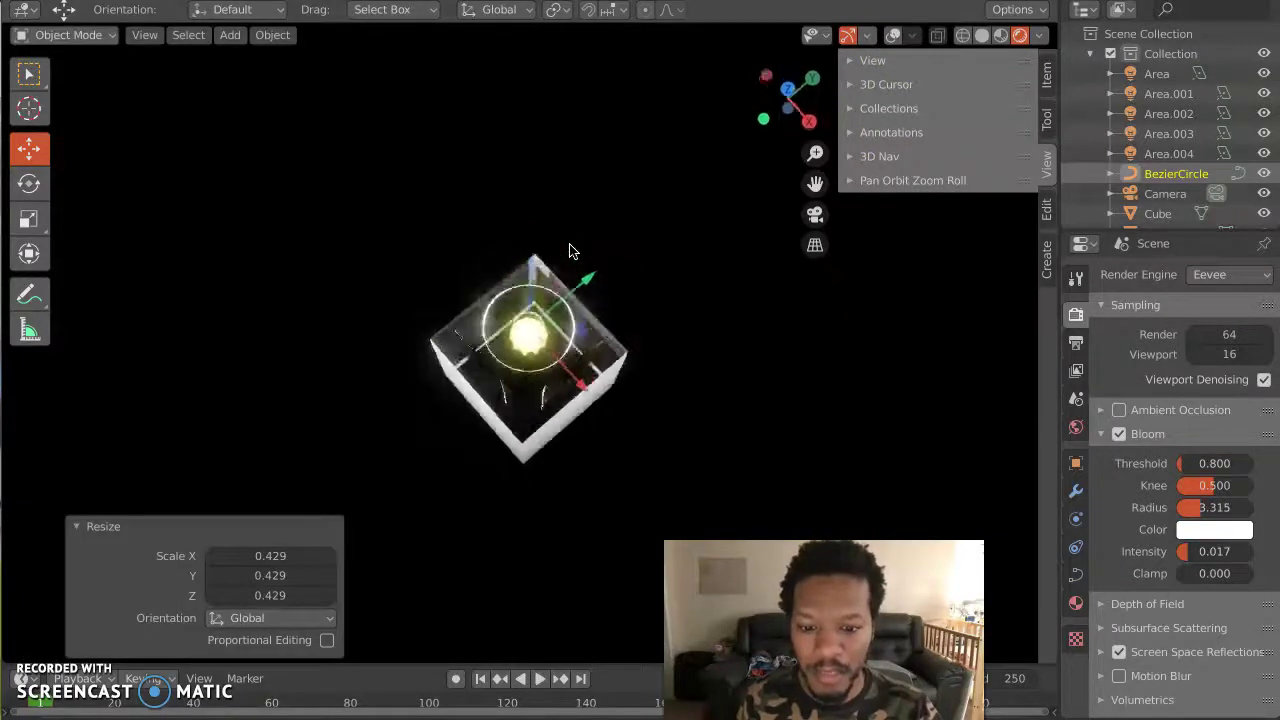
scroll(570, 250, down, 10)
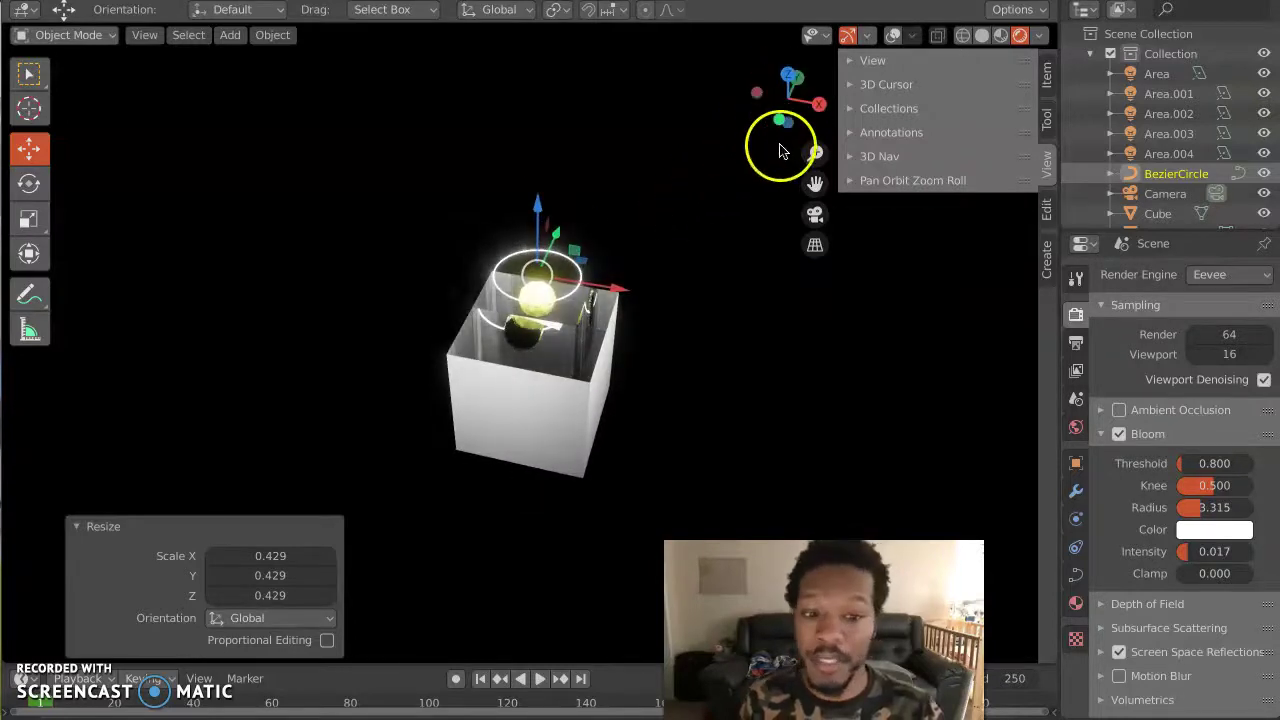
Step: Lower the yellow ico sphere into the box by about 0.789 m along Z
click(814, 212)
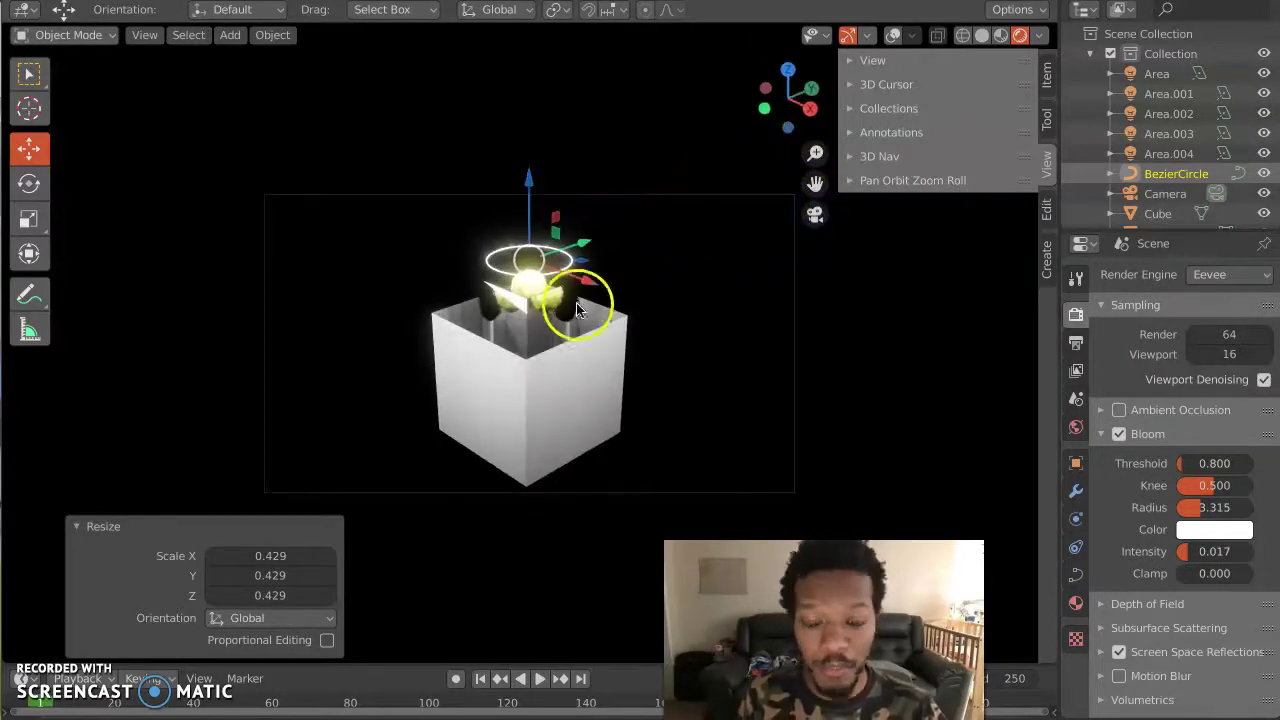
click(525, 283)
key(g)
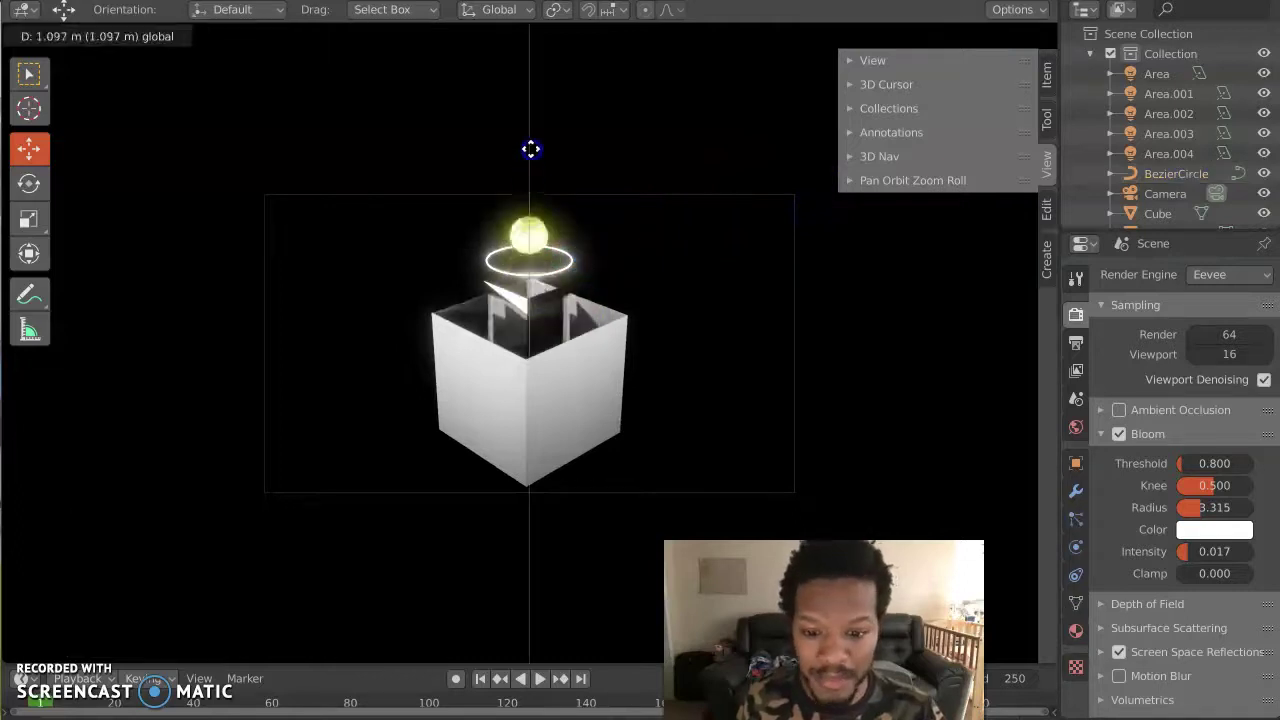
key(z)
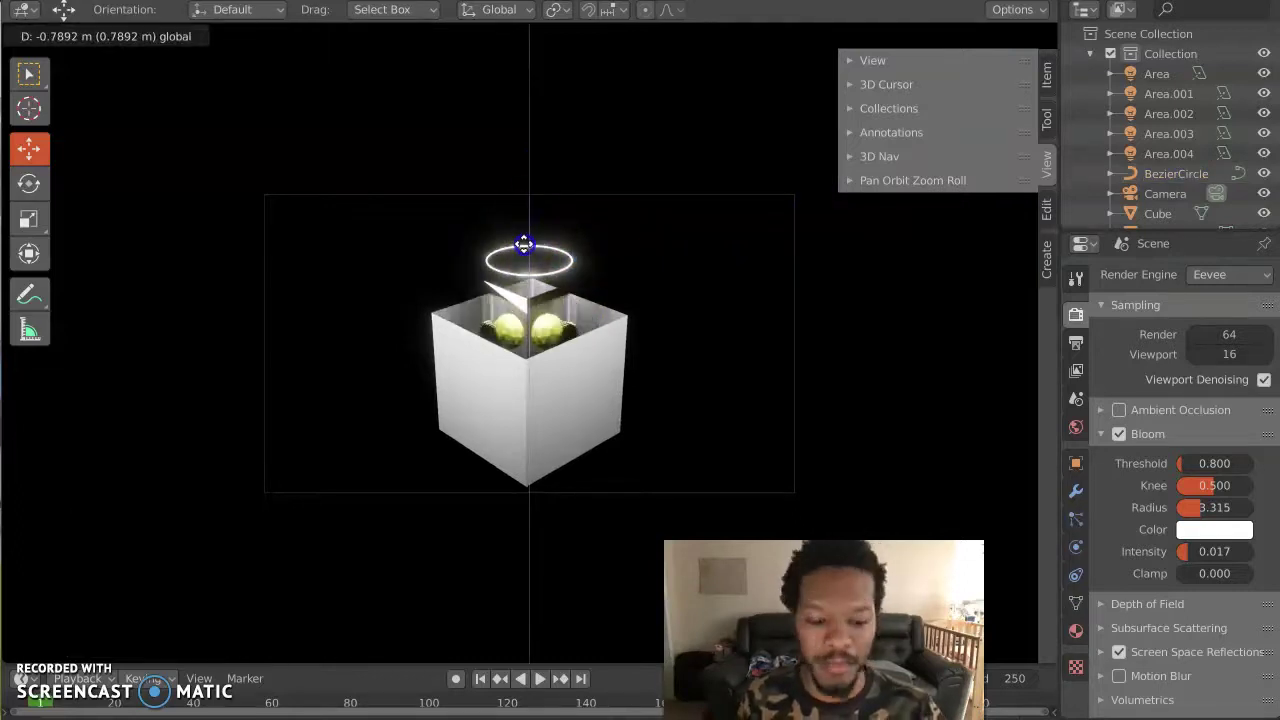
click(524, 244)
Step: Show the scene in wireframe with overlays and examine how the area lights surround the box
click(960, 36)
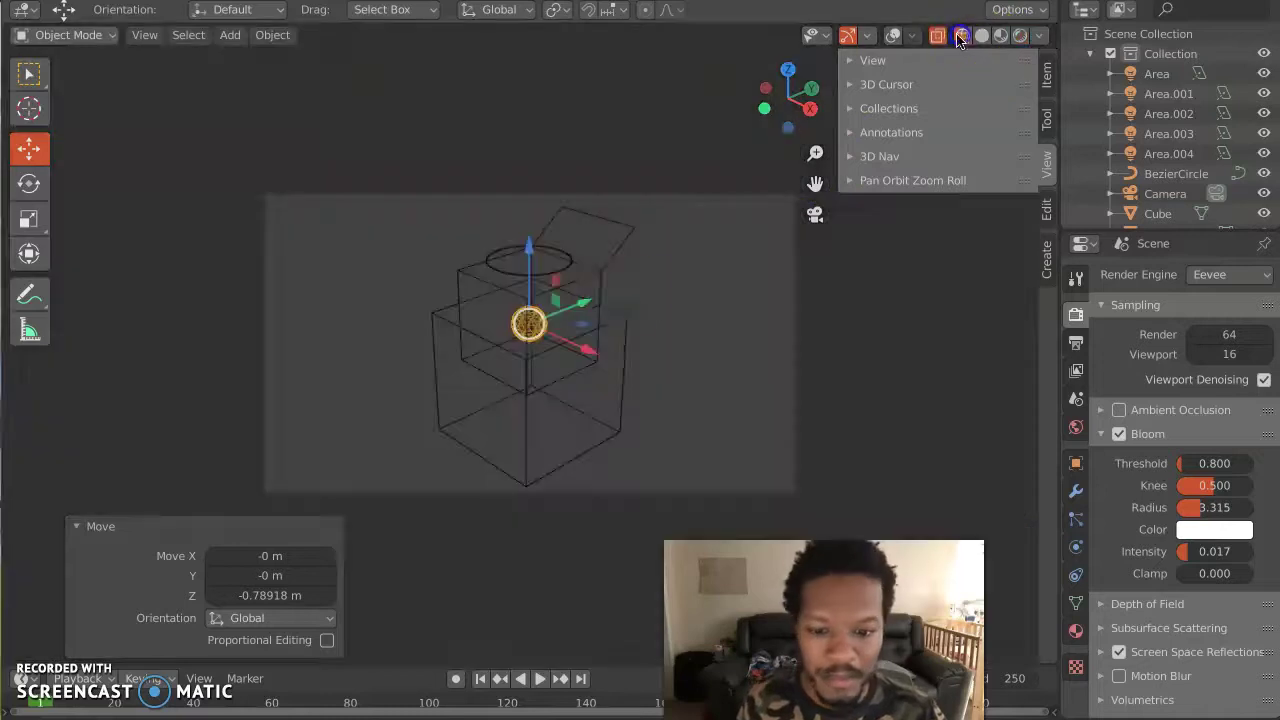
click(891, 38)
middle_drag(674, 266, 674, 277)
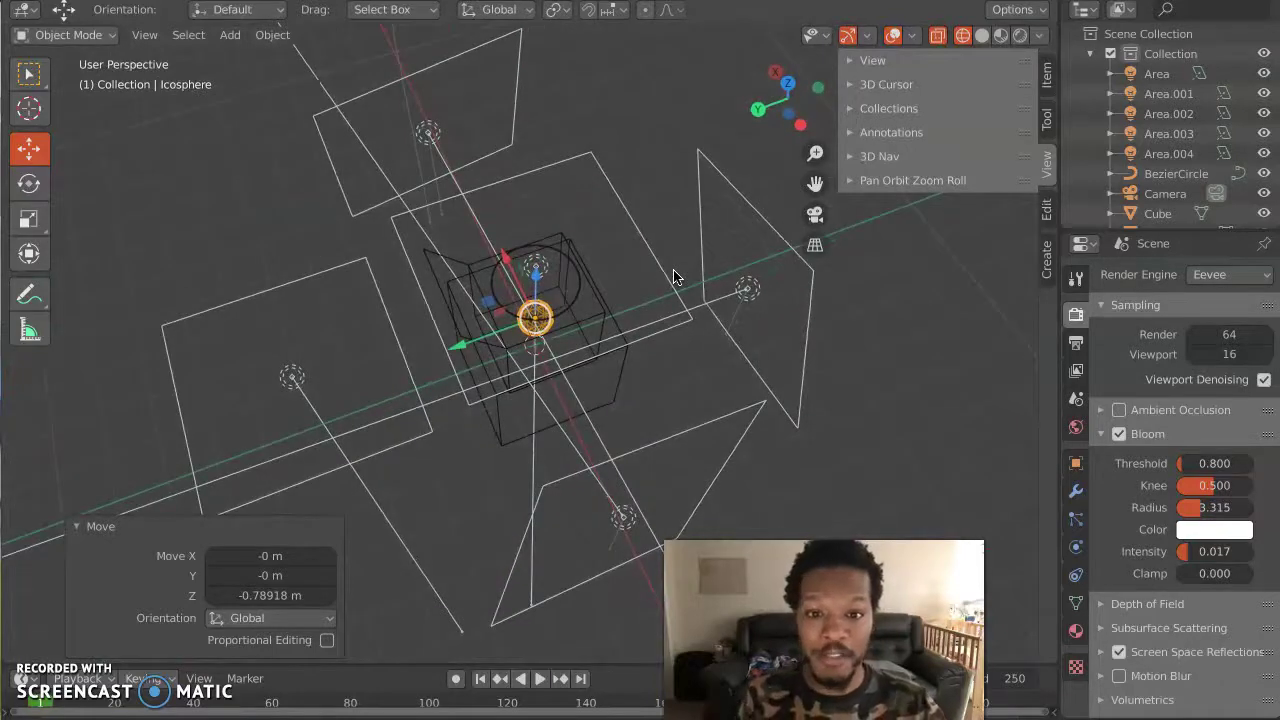
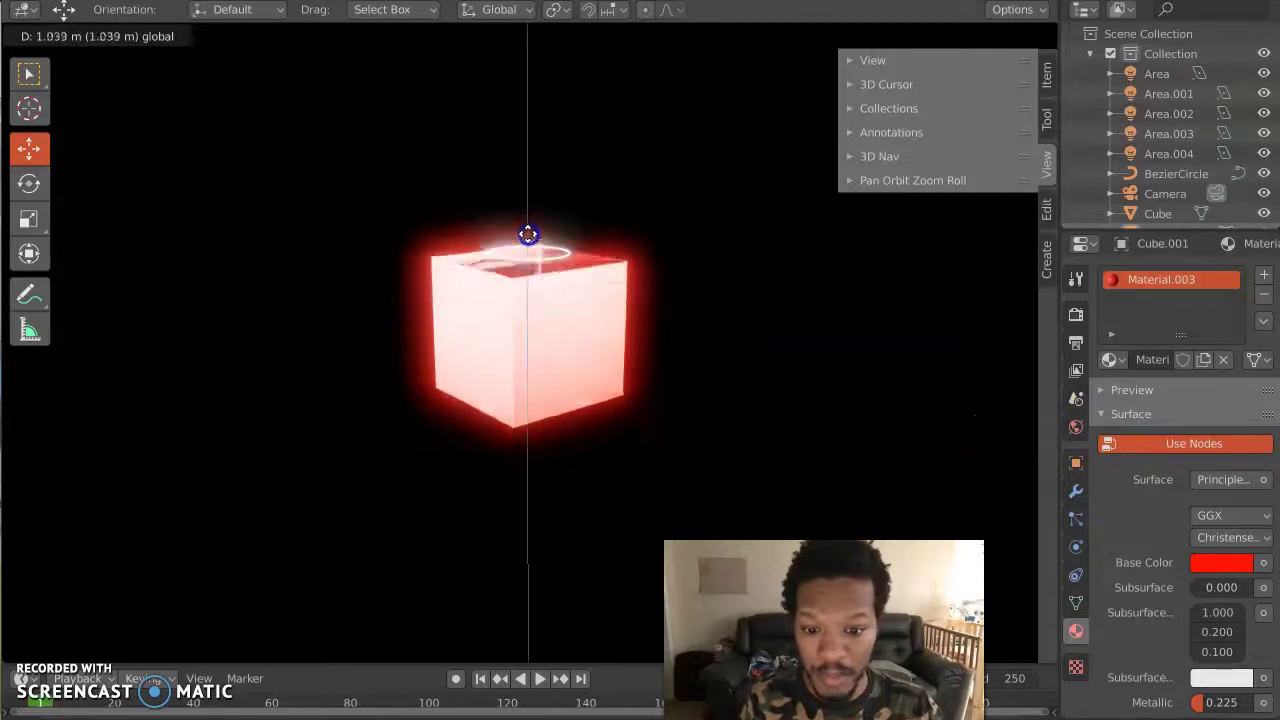
Step: Undo the red box's last vertical move, then select the point light and the Area.004 light to view their settings
key(ctrl+z)
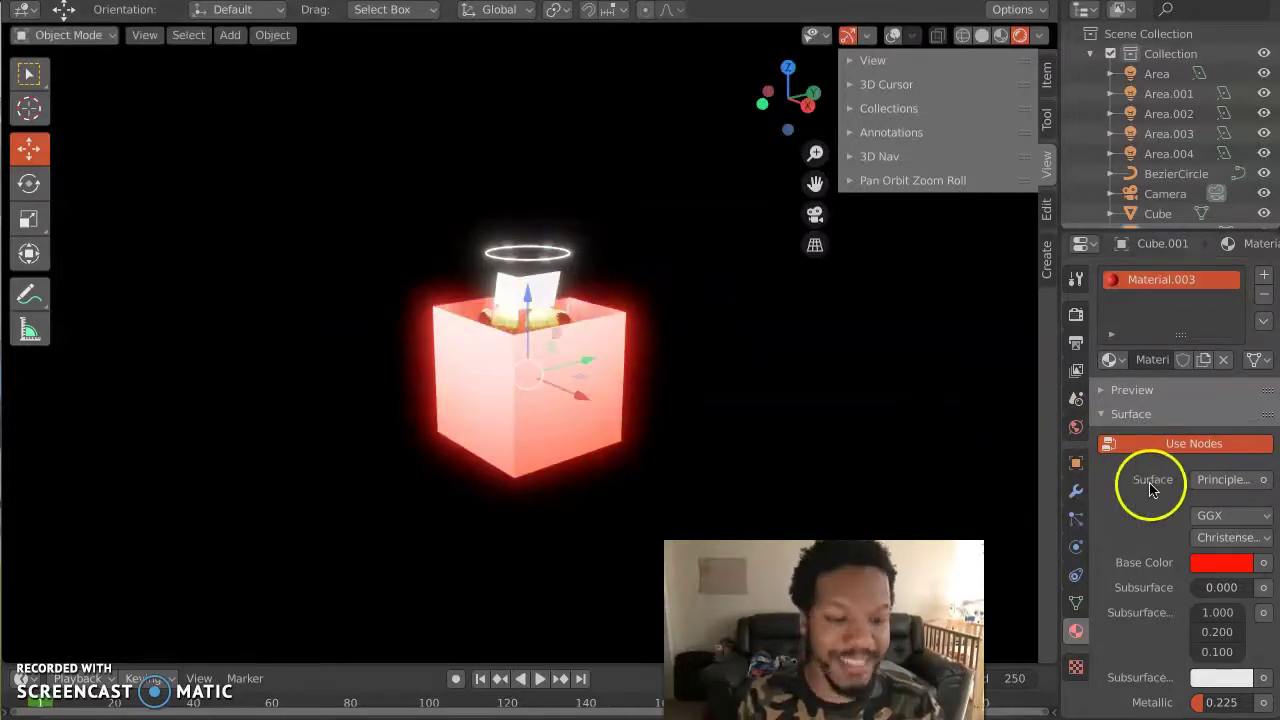
scroll(1146, 214, down, 3)
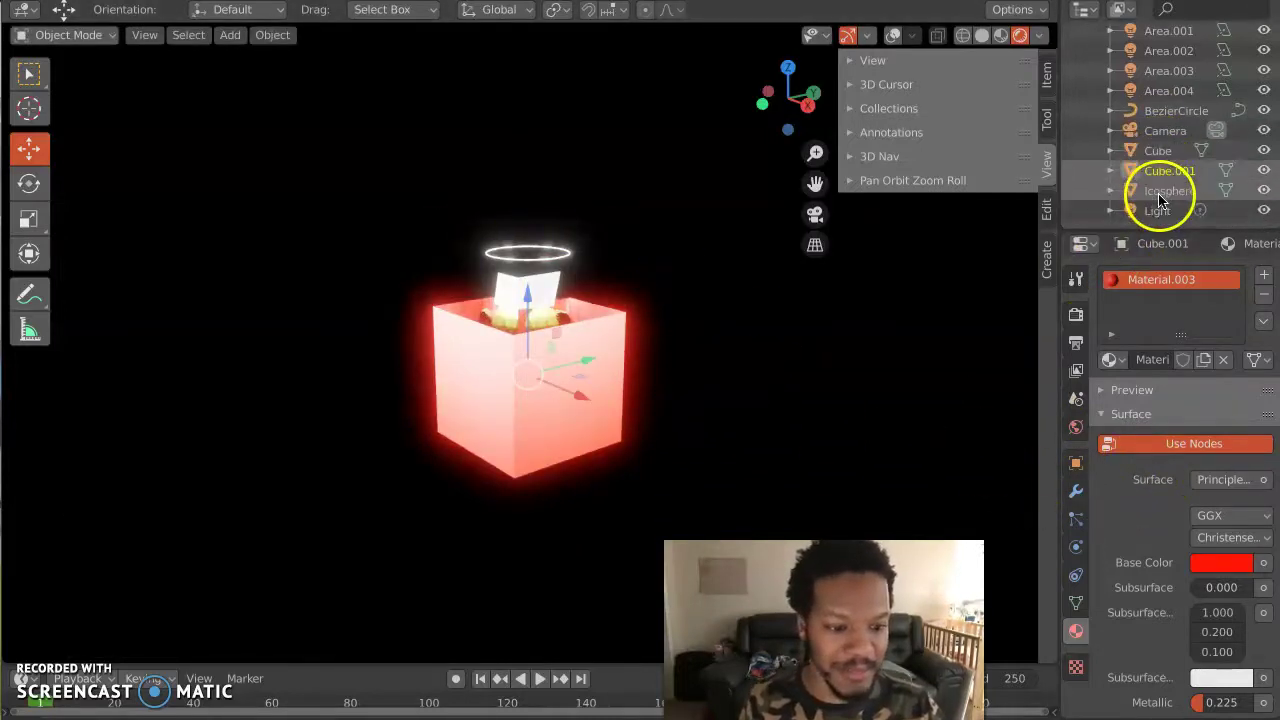
click(1150, 211)
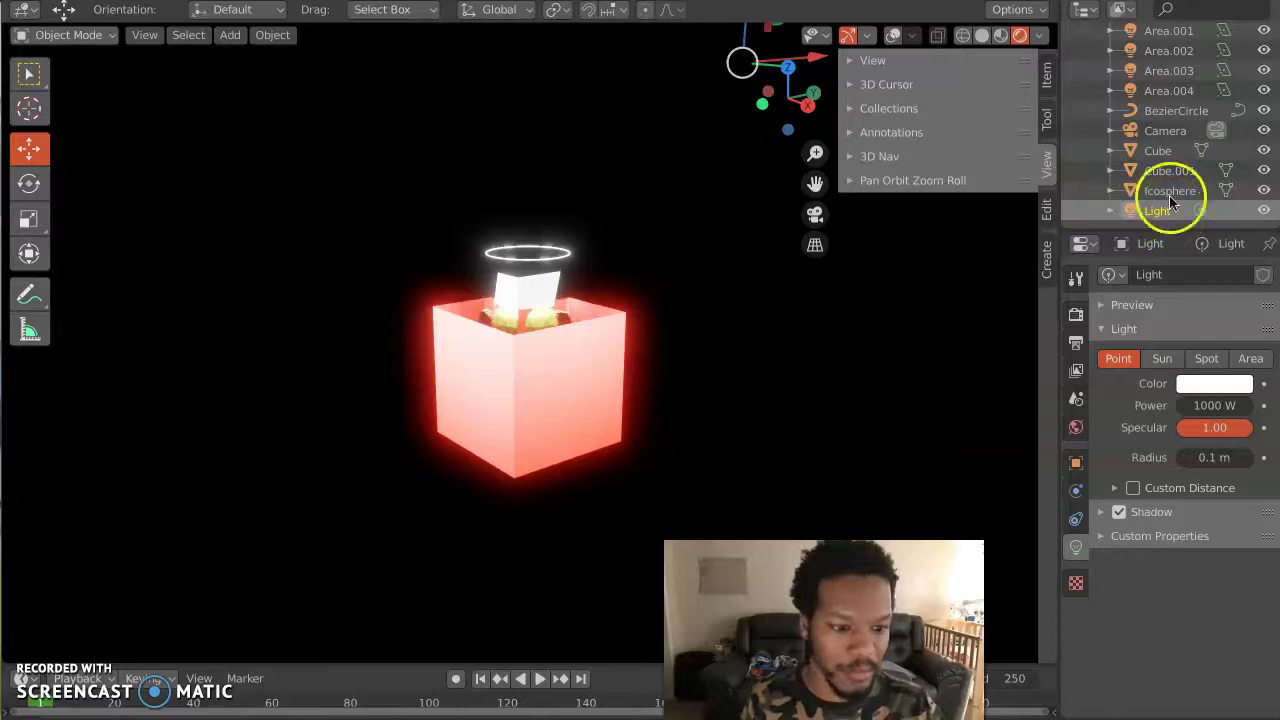
scroll(1165, 170, up, 3)
click(1168, 138)
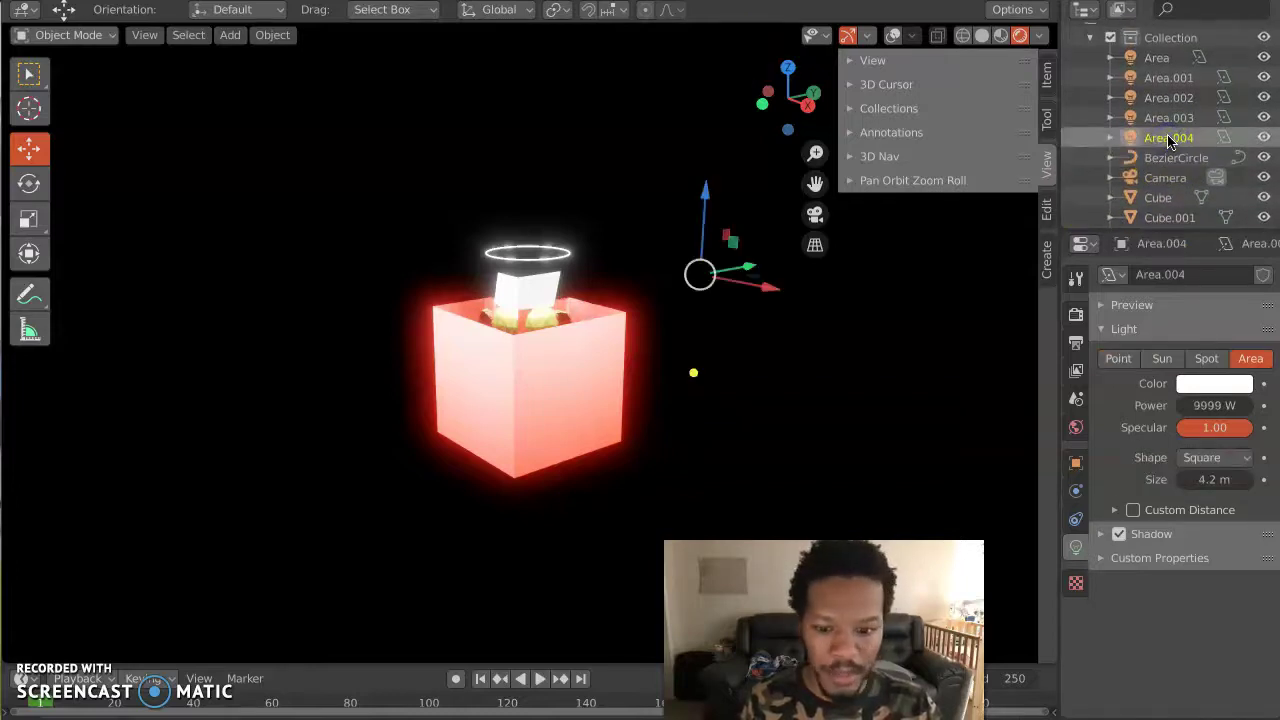
Step: Raise the inner white cube by about 0.417 m along Z
click(543, 236)
drag(530, 236, 526, 200)
middle_drag(634, 348, 630, 352)
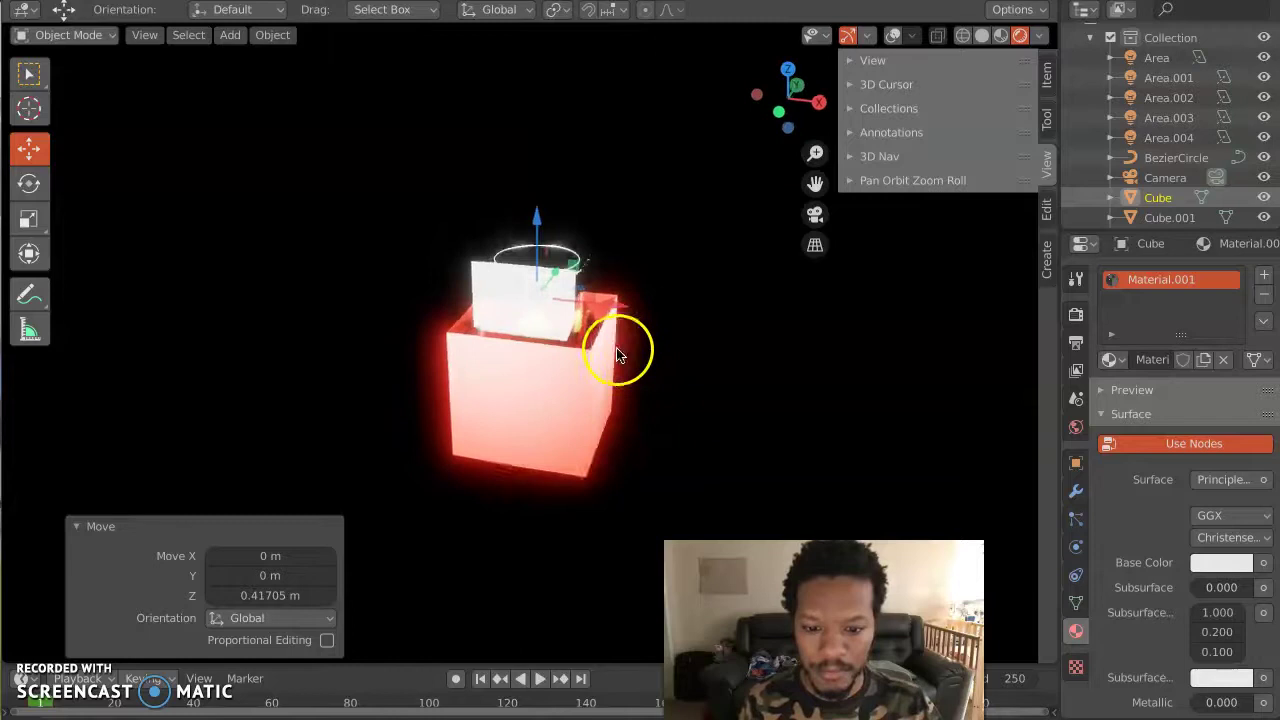
Step: Set the red outer box material's Metallic to 0.364 and its Roughness to 0
click(593, 353)
scroll(1123, 506, down, 3)
scroll(1123, 506, down, 4)
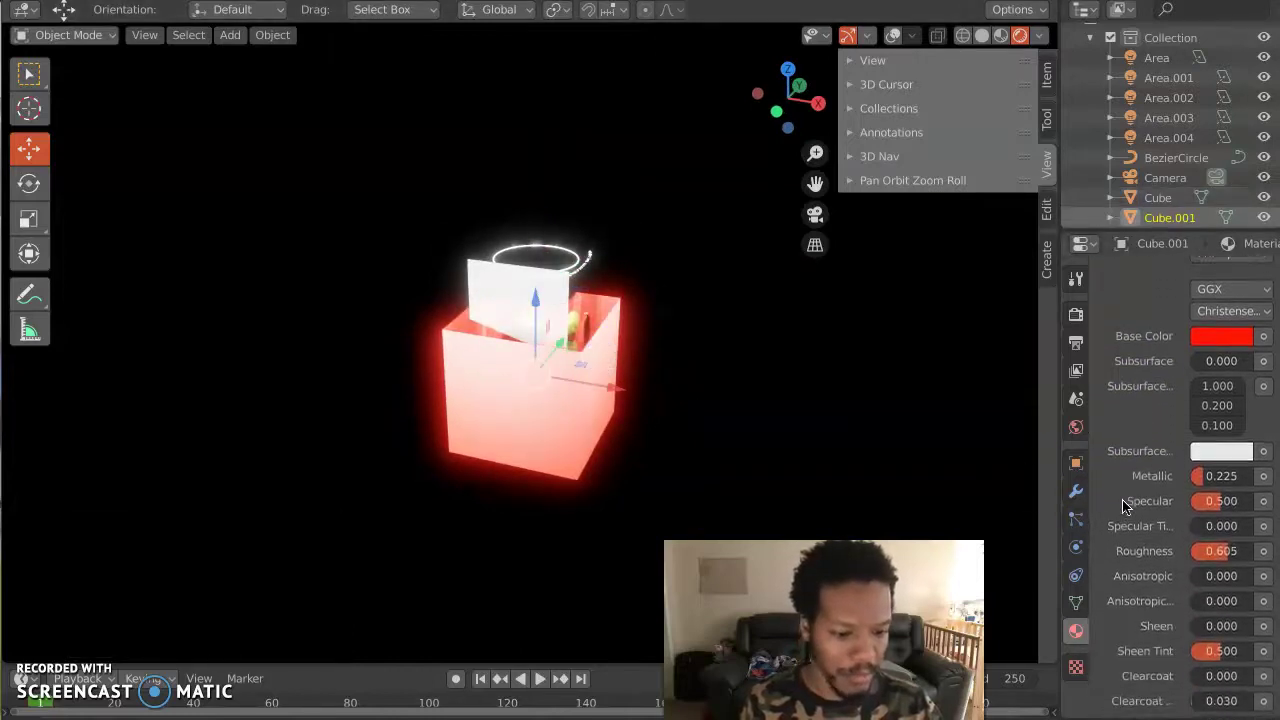
drag(1190, 457, 1193, 452)
drag(1221, 541, 1128, 521)
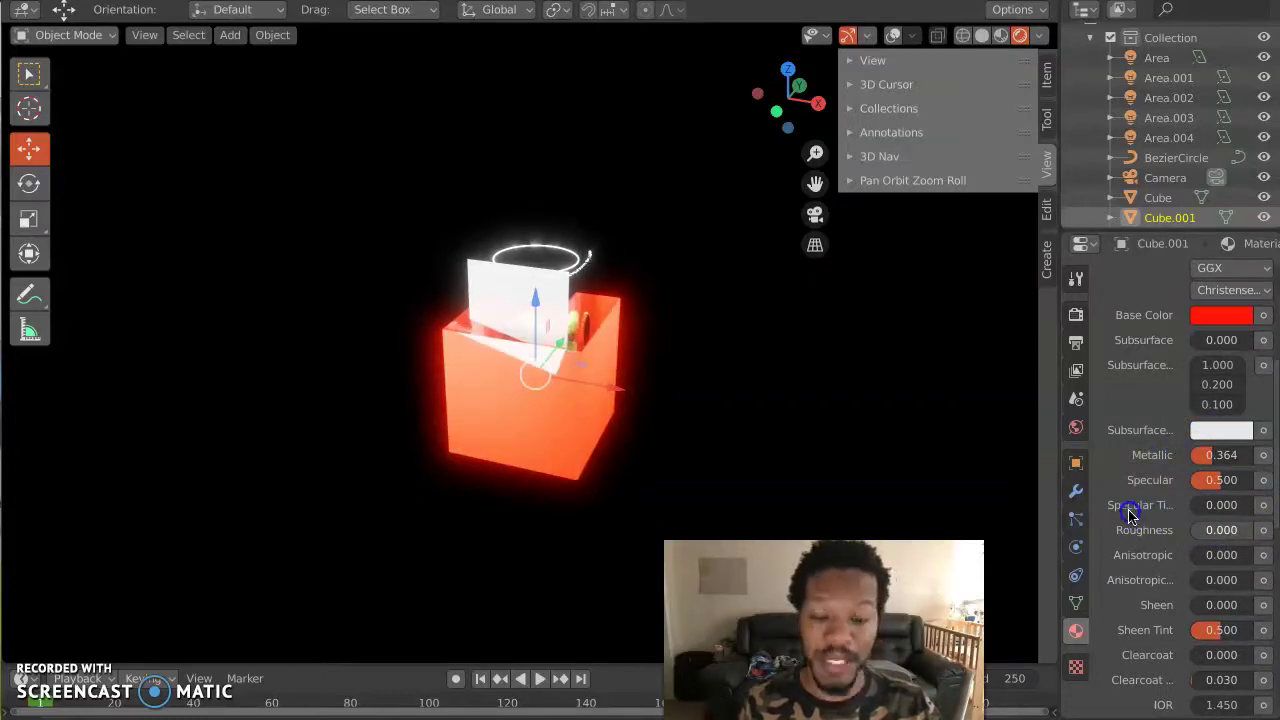
drag(1165, 512, 1131, 506)
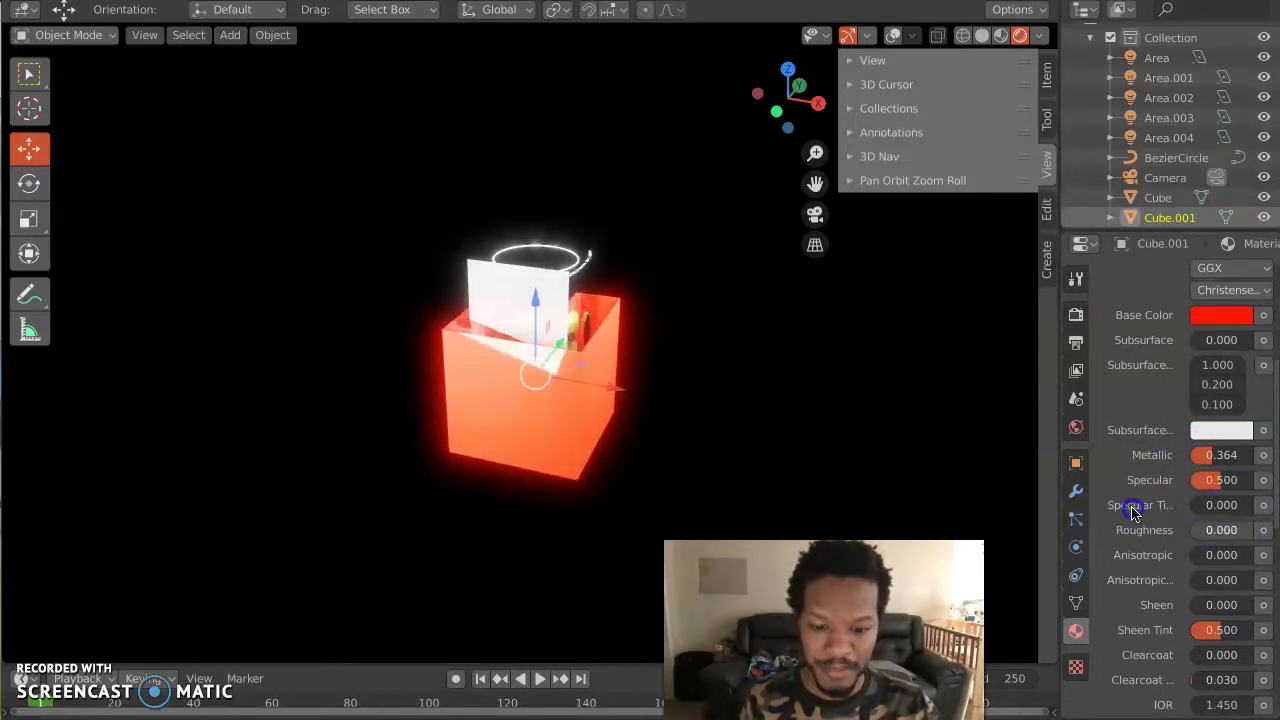
middle_drag(700, 427, 691, 423)
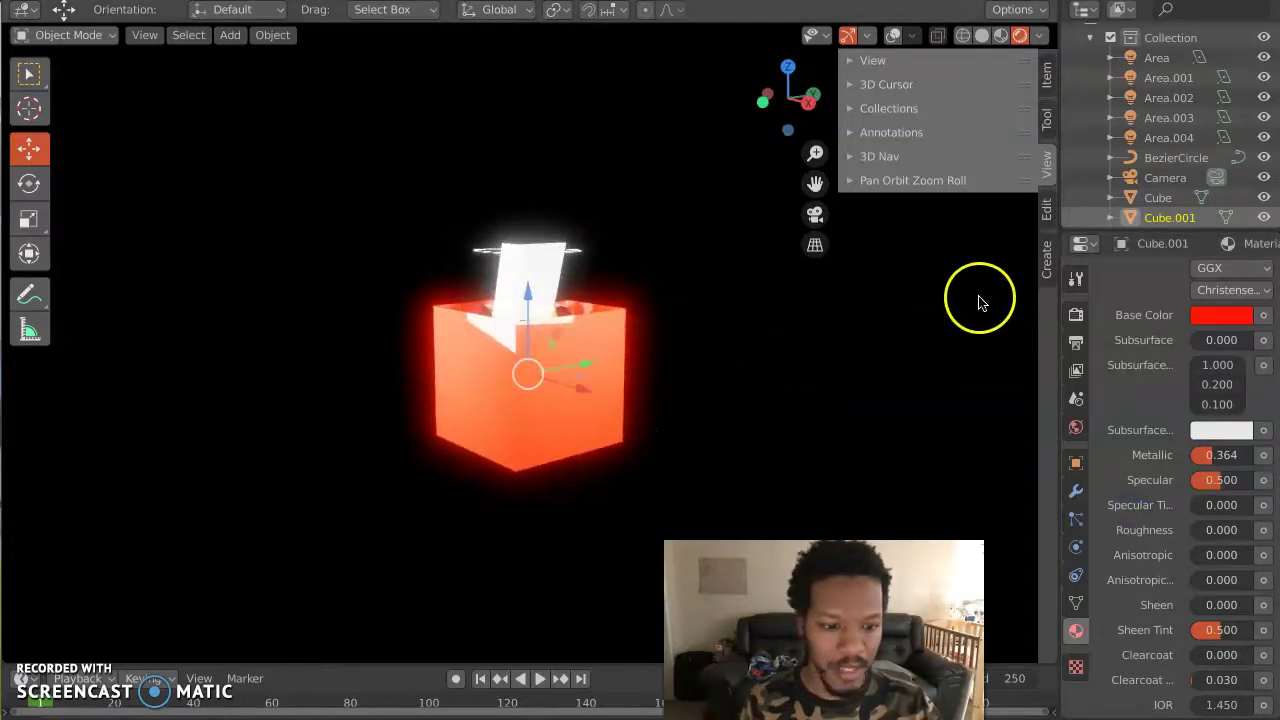
scroll(1194, 457, down, 8)
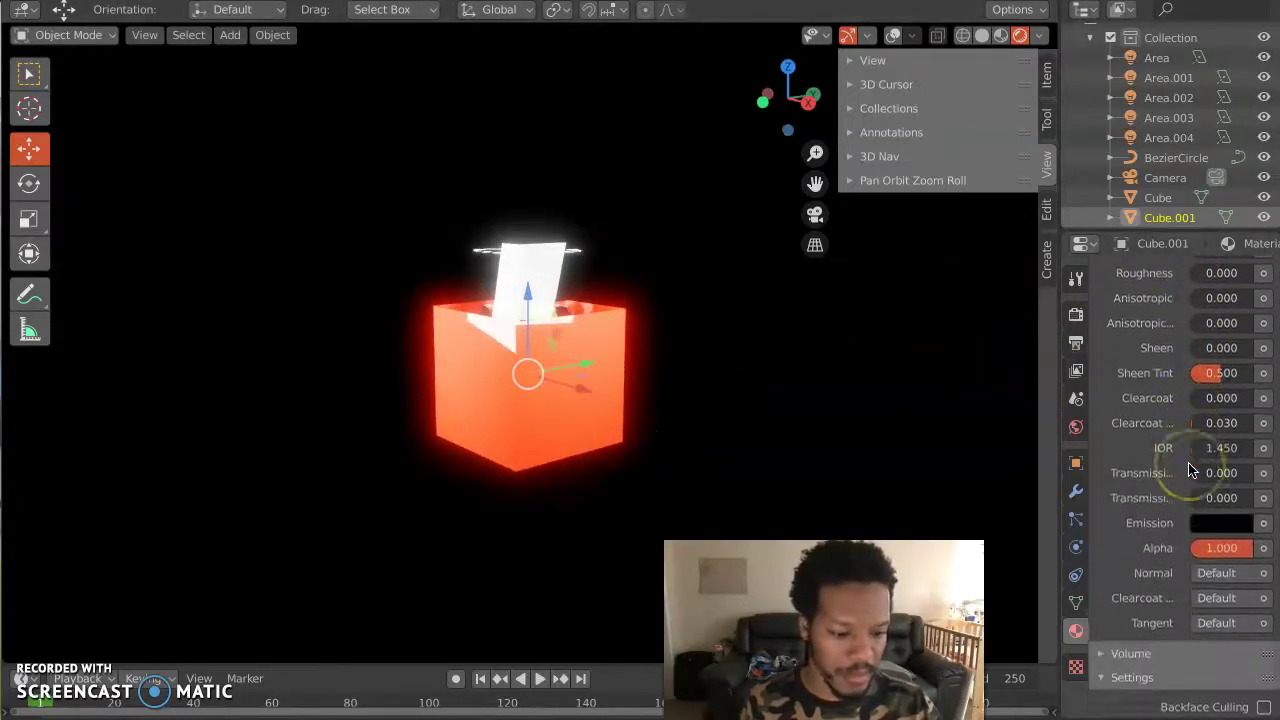
scroll(1192, 470, down, 5)
scroll(1199, 267, up, 20)
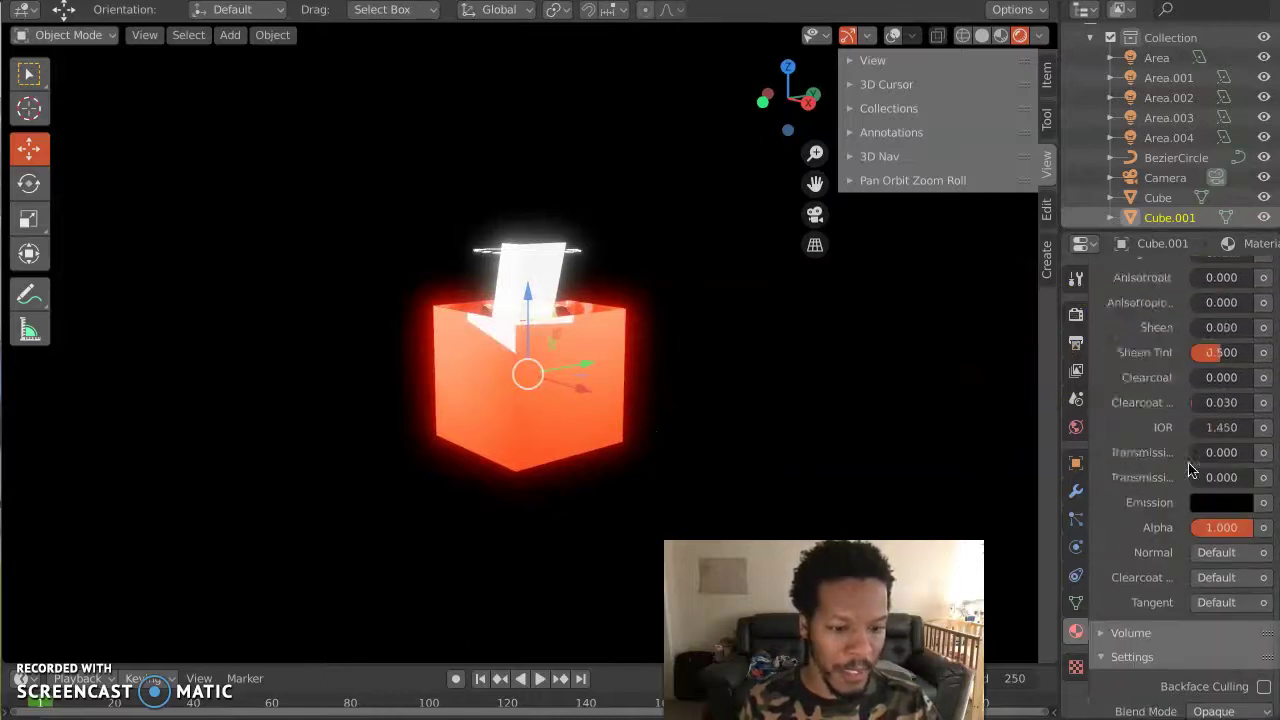
Step: Set the Bloom radius to 2.296
middle_drag(955, 432, 1057, 337)
click(1075, 316)
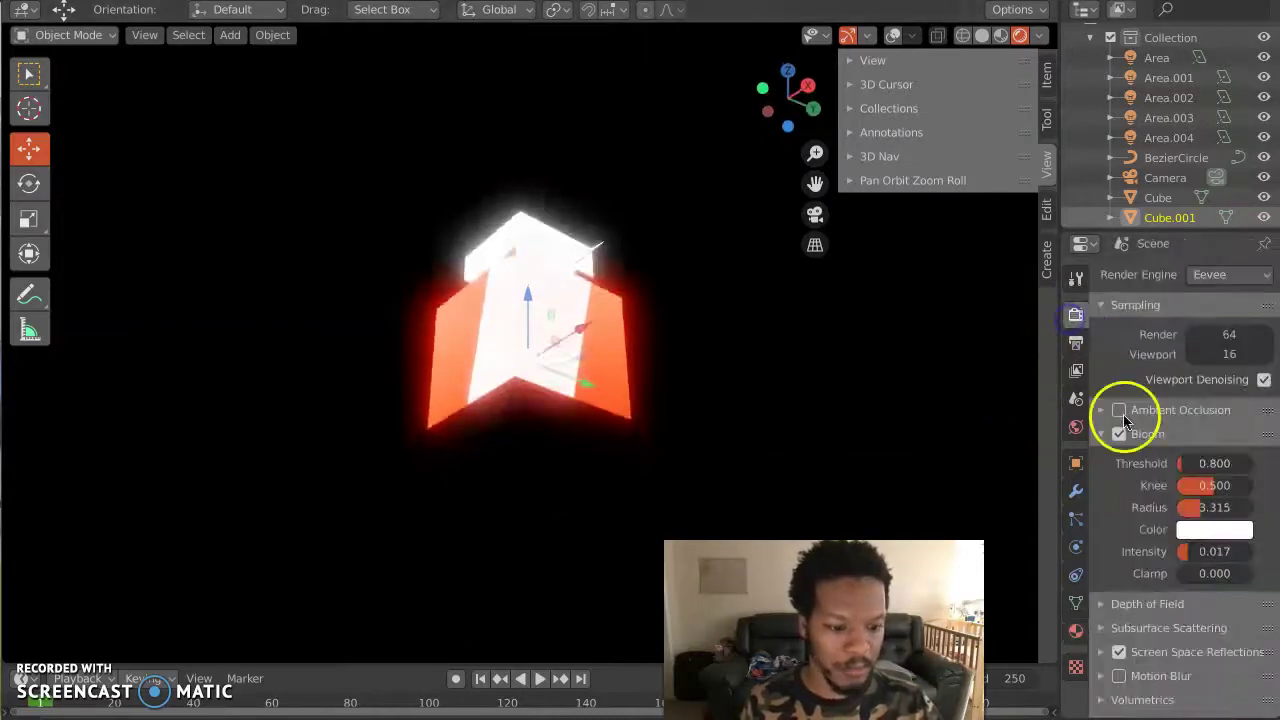
drag(1188, 510, 1179, 510)
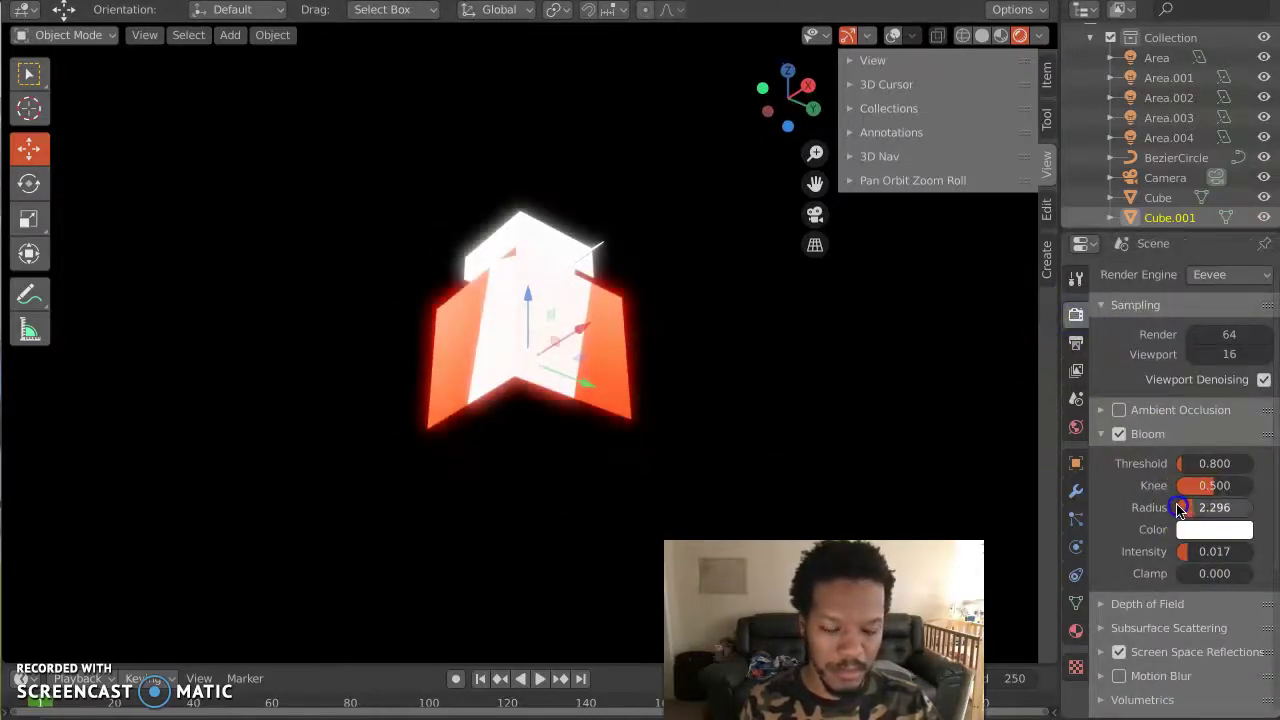
Step: Raise the glowing Bezier circle by about 0.599 m along Z above the box
click(815, 213)
middle_drag(648, 342, 540, 262)
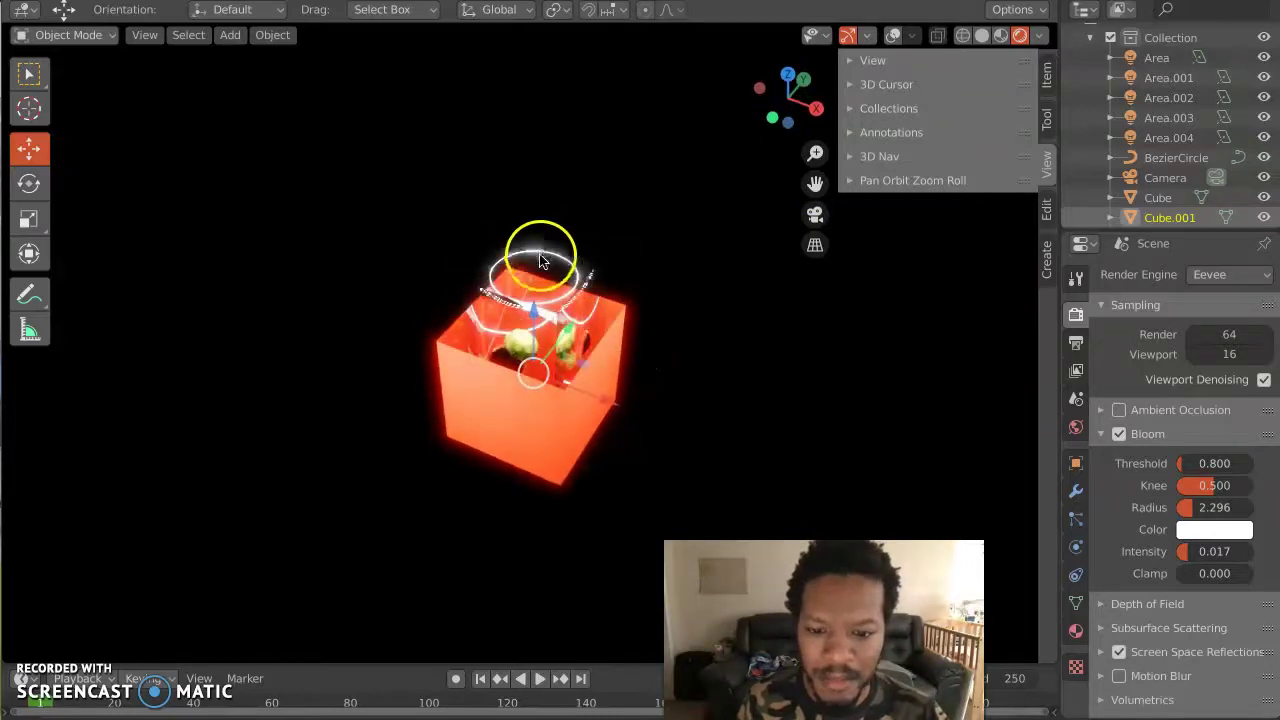
click(544, 254)
drag(538, 201, 556, 276)
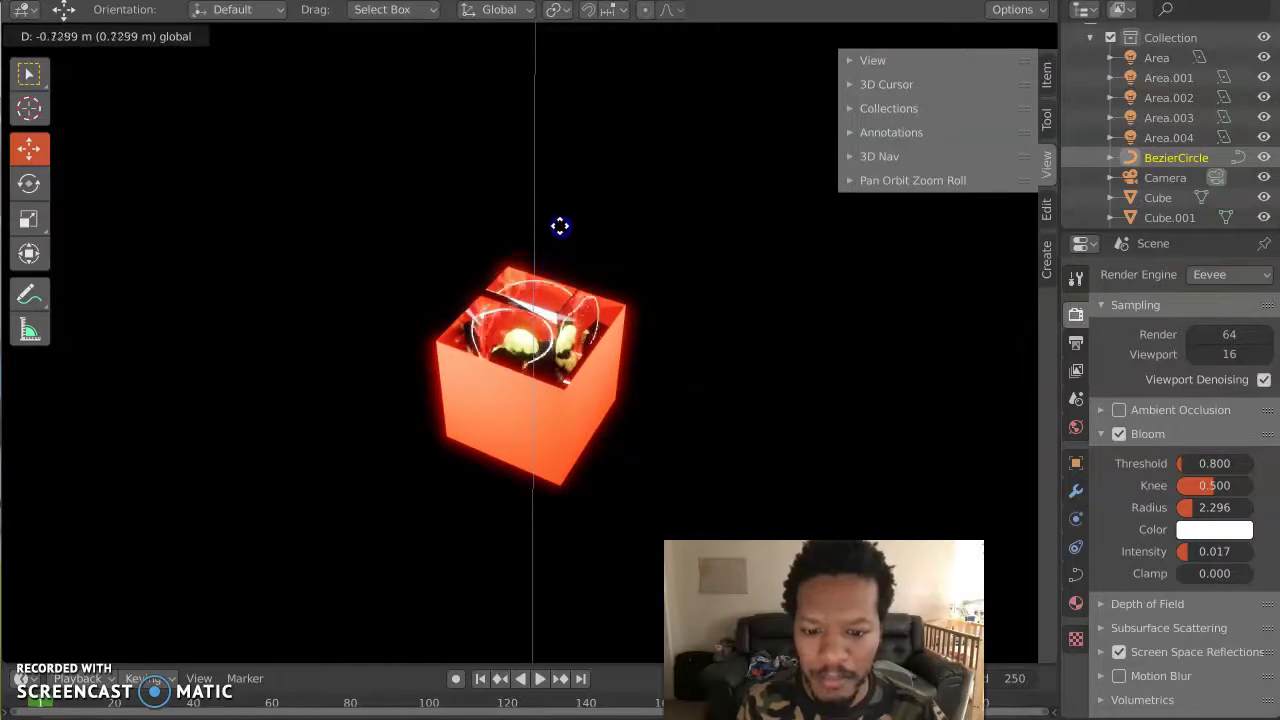
drag(567, 175, 567, 178)
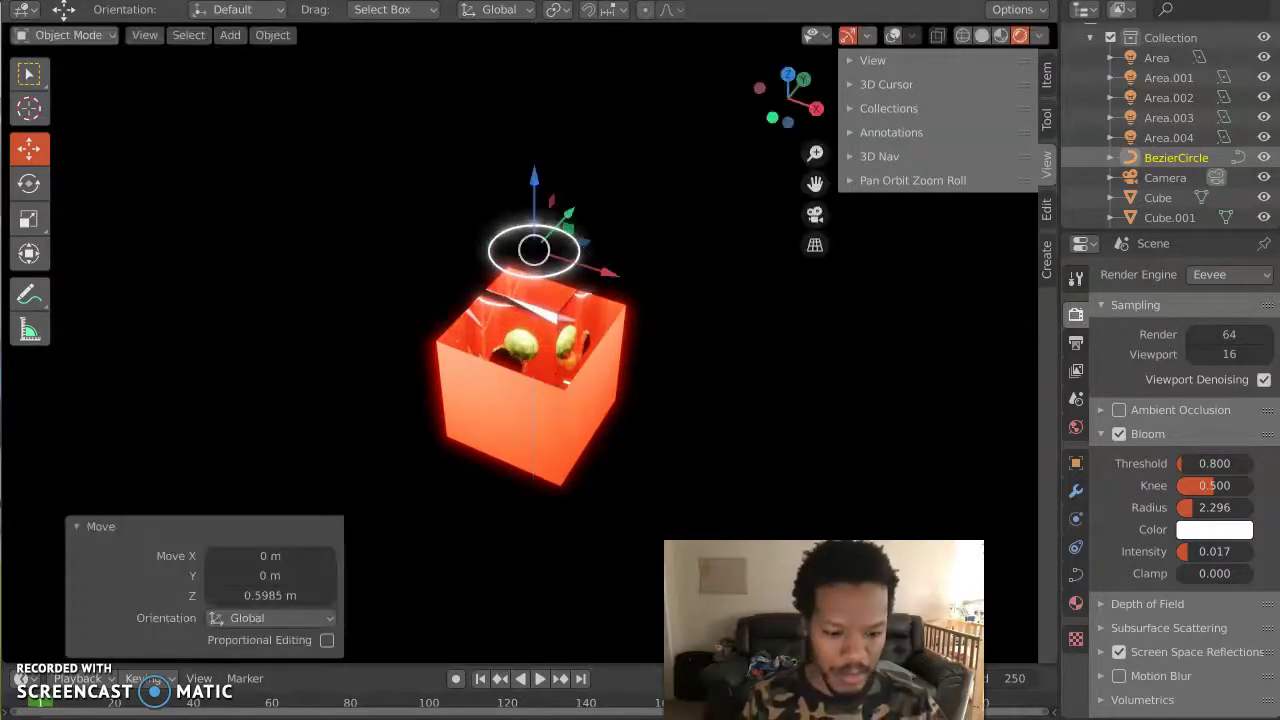
Step: Set the animation's end frame to 222 and enlarge the timeline area
click(1012, 678)
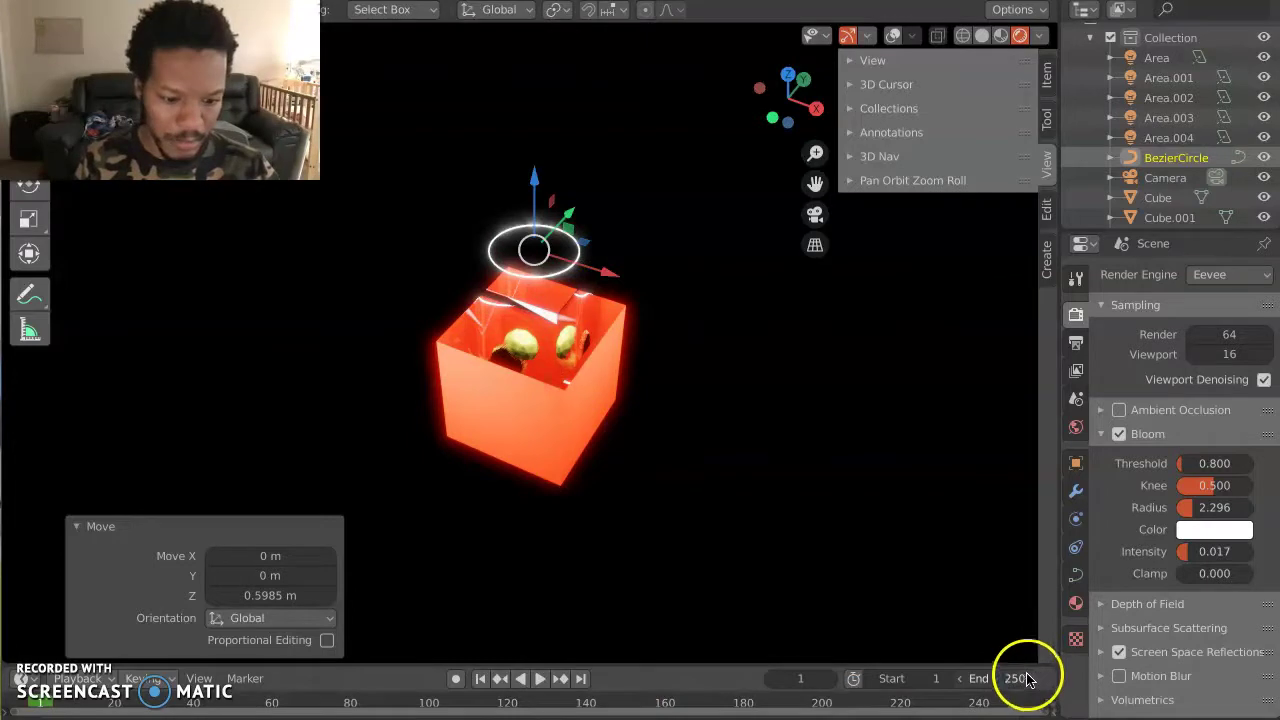
key(Return)
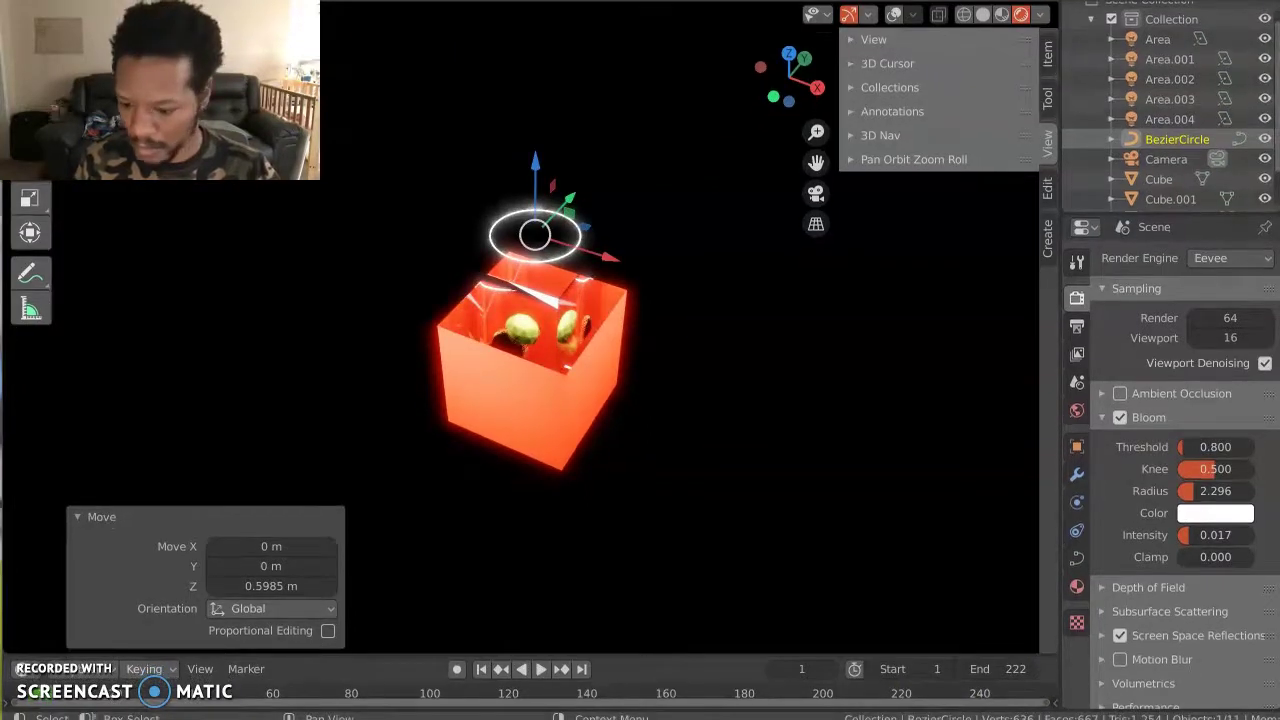
middle_drag(850, 390, 877, 686)
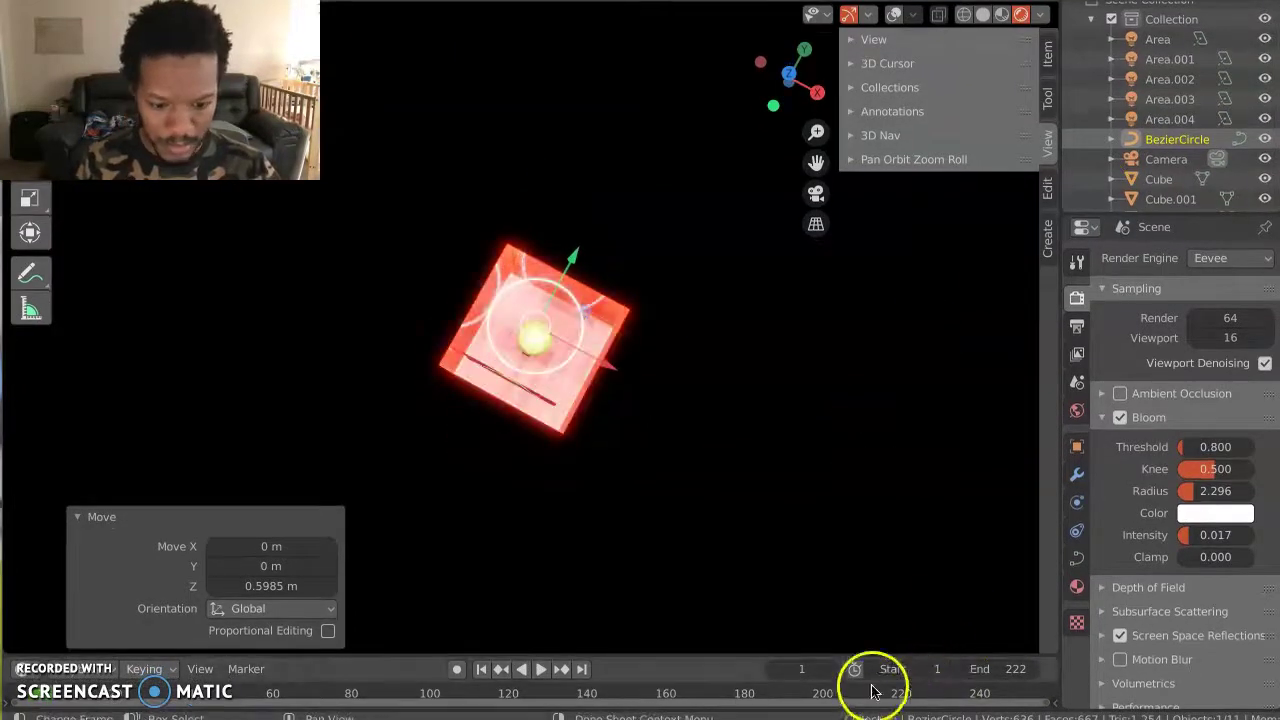
drag(651, 657, 663, 425)
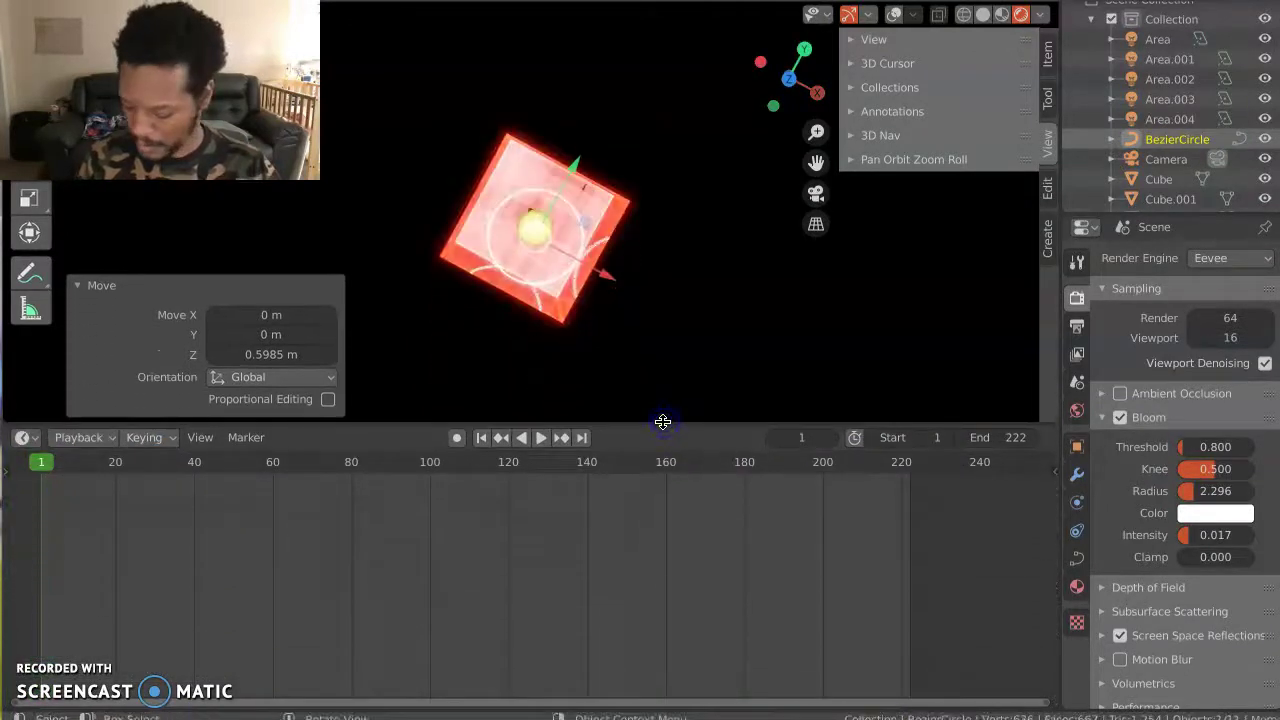
Step: Return the timeline to frame 0, view through the camera, and raise the Bezier circle by about 1.001 m along Z
click(33, 461)
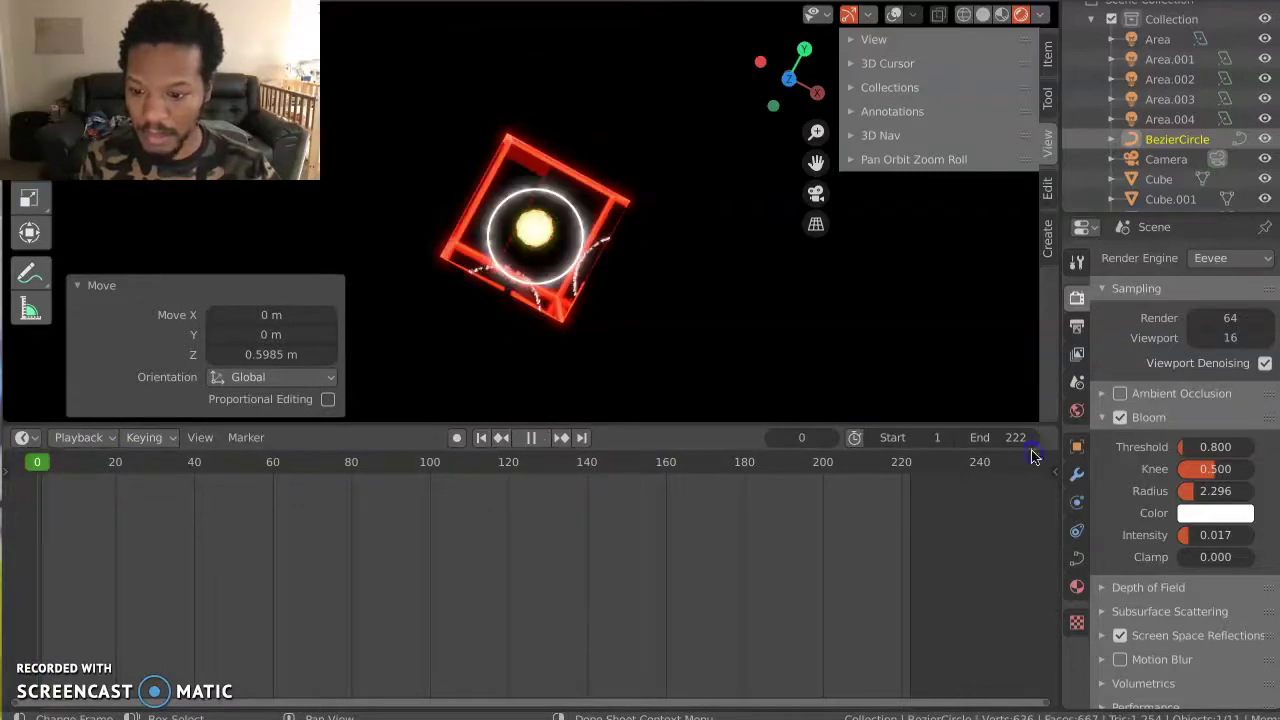
click(810, 203)
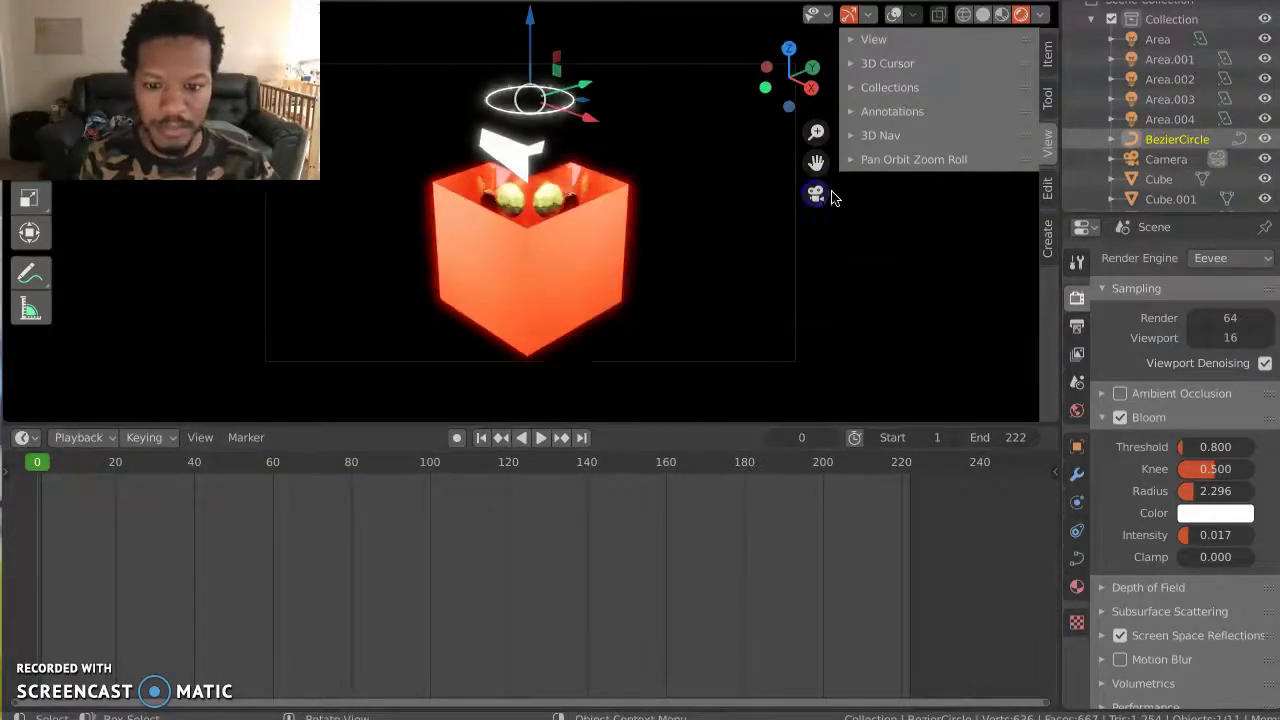
drag(530, 22, 531, 381)
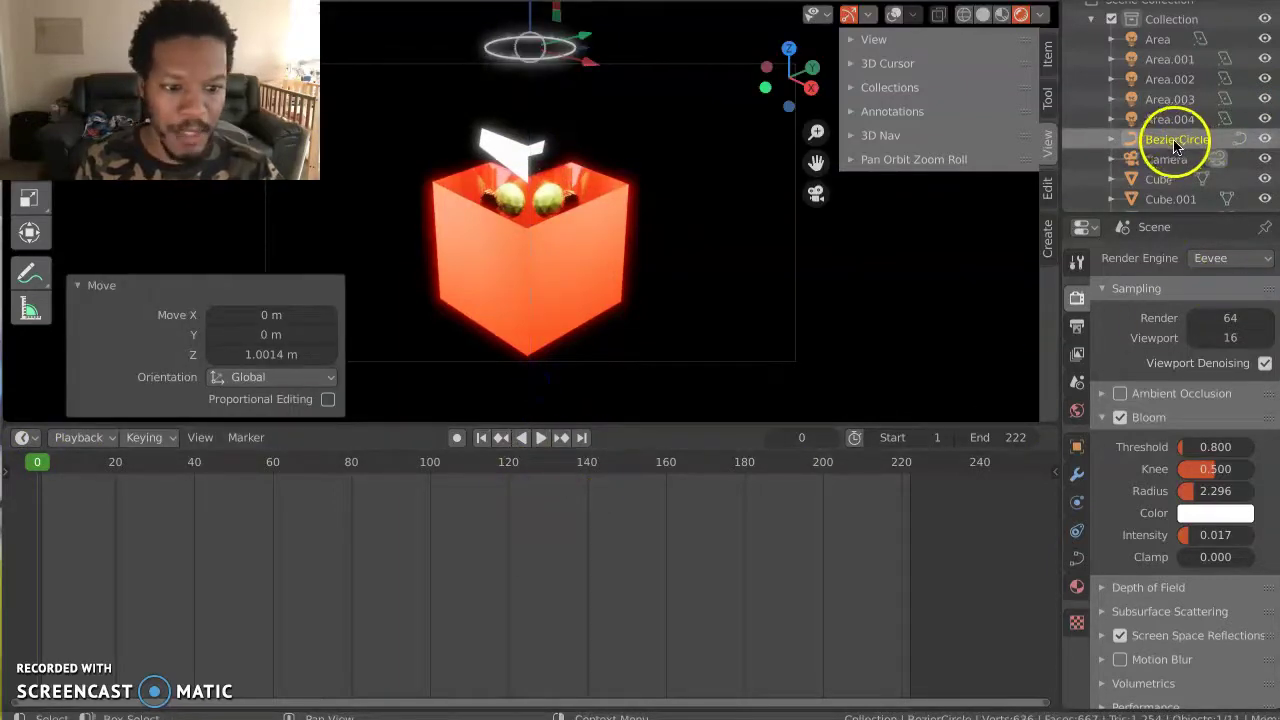
Step: Lower the Icosphere by about 0.852 m along Z so it sits inside the red box
scroll(1178, 185, down, 2)
click(1175, 176)
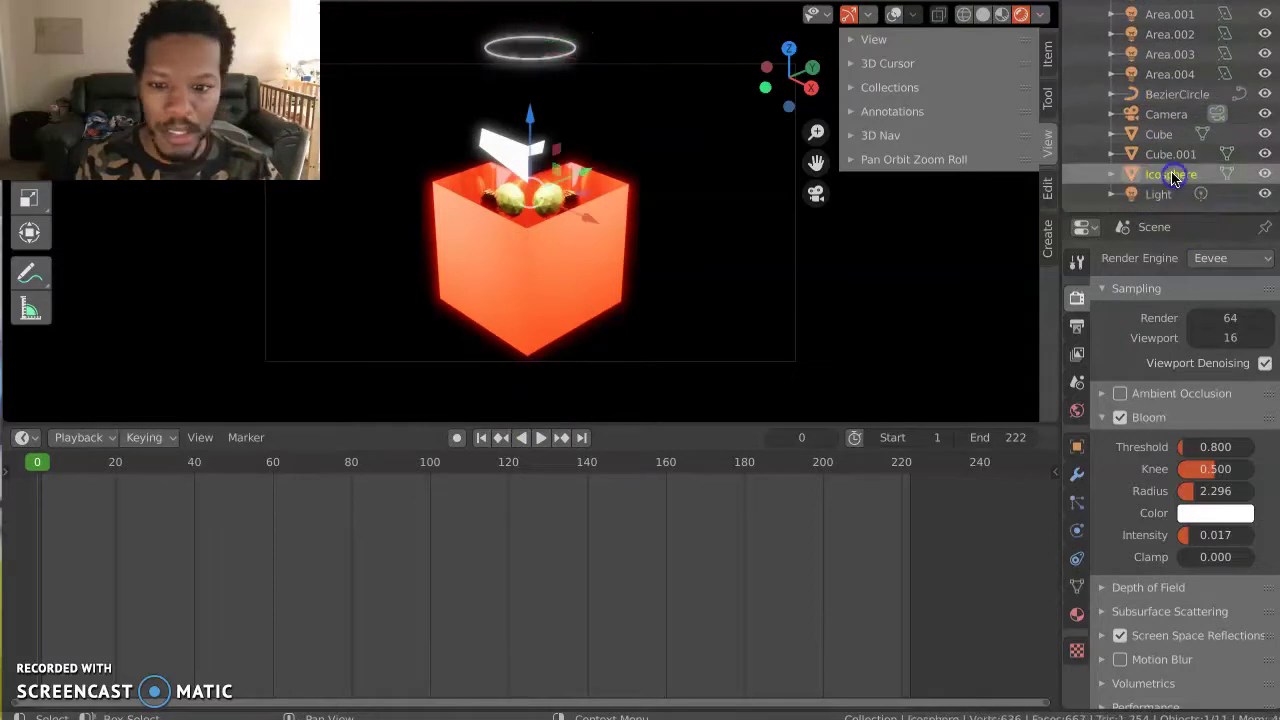
drag(533, 108, 545, 151)
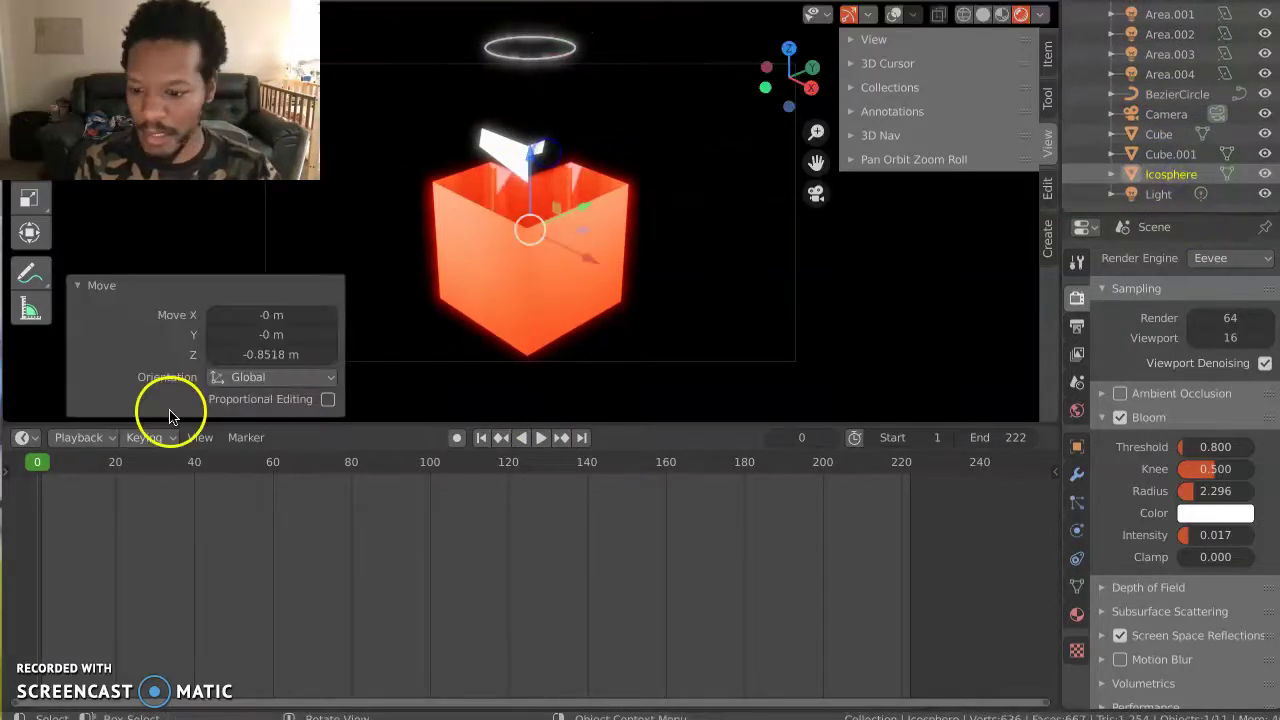
Step: Keyframe the Bezier circle's Z location of 4.163 at frame 0
click(1177, 94)
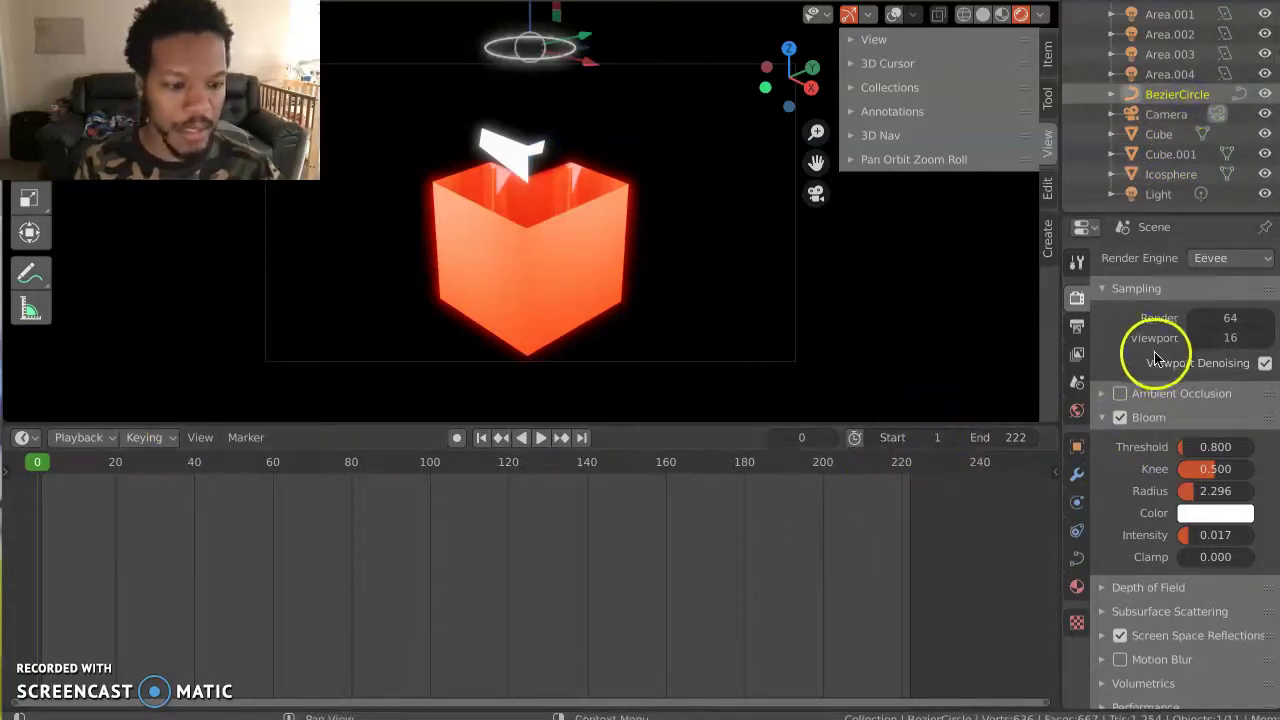
click(1075, 447)
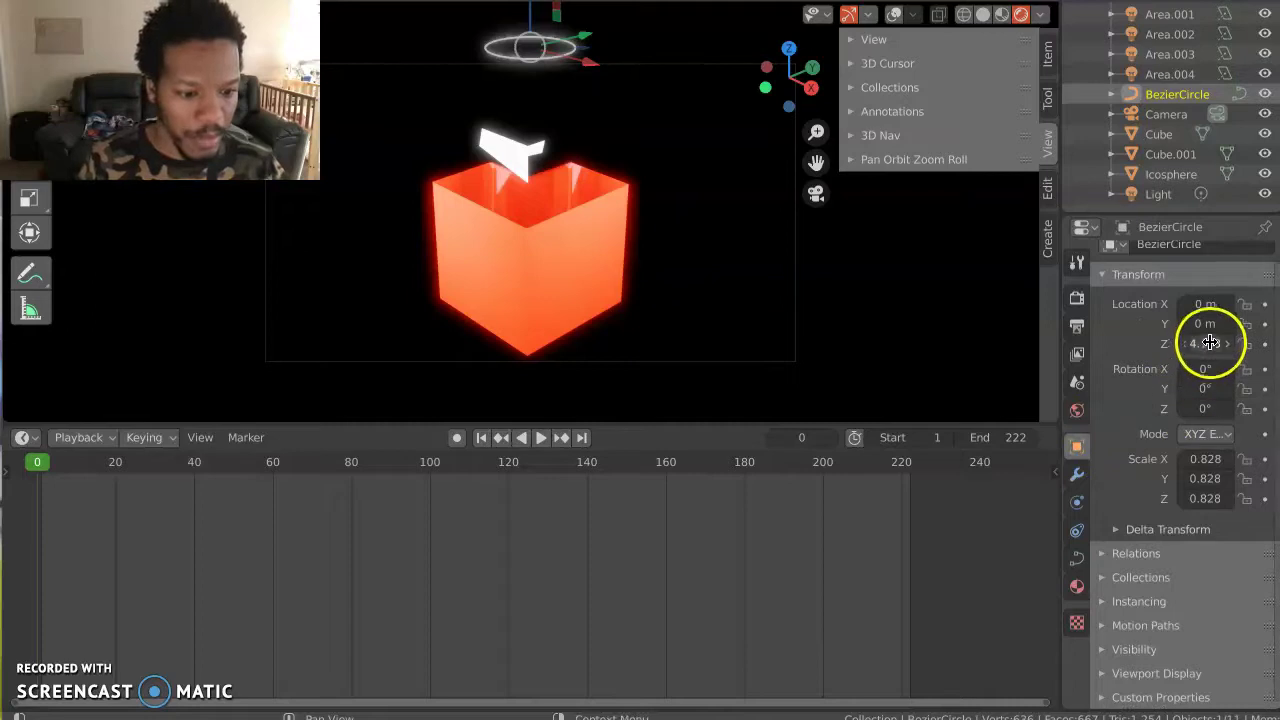
click(1263, 344)
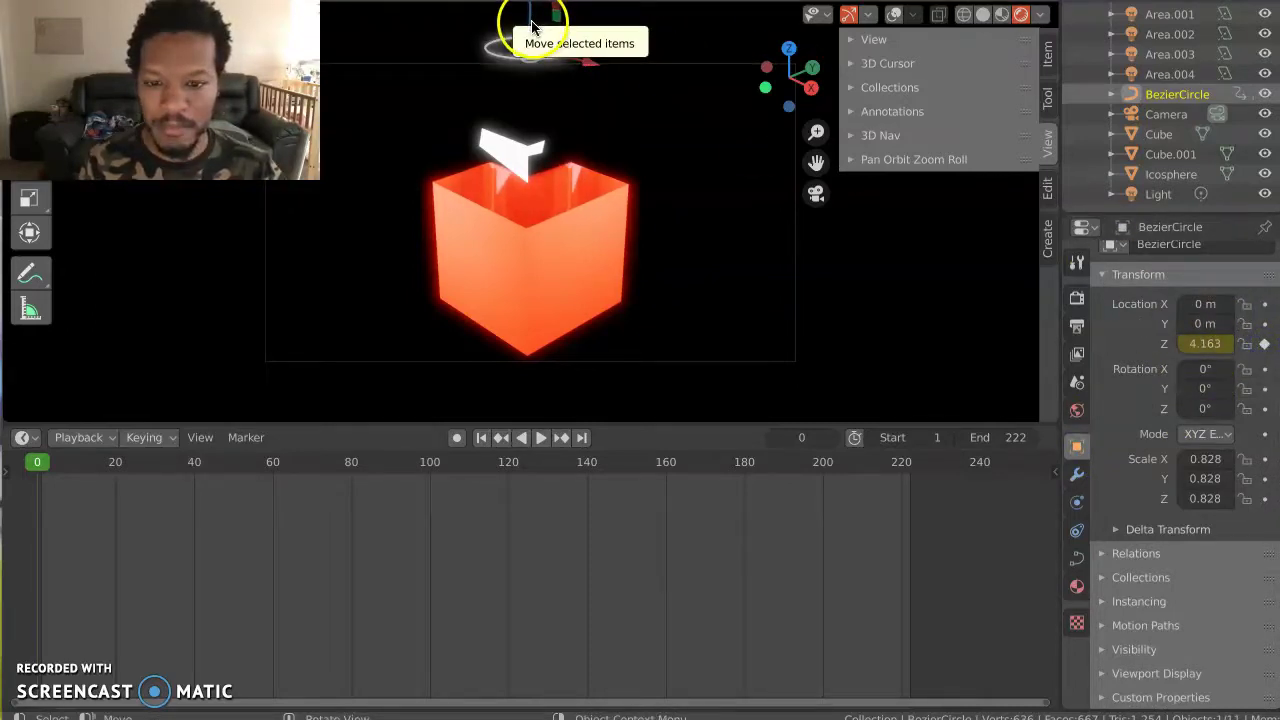
Step: At frame 60, lower the Bezier circle to a Z location of 2.983, keyframe it, and play the descent
click(268, 467)
key(space)
key(space)
drag(1223, 334, 1131, 346)
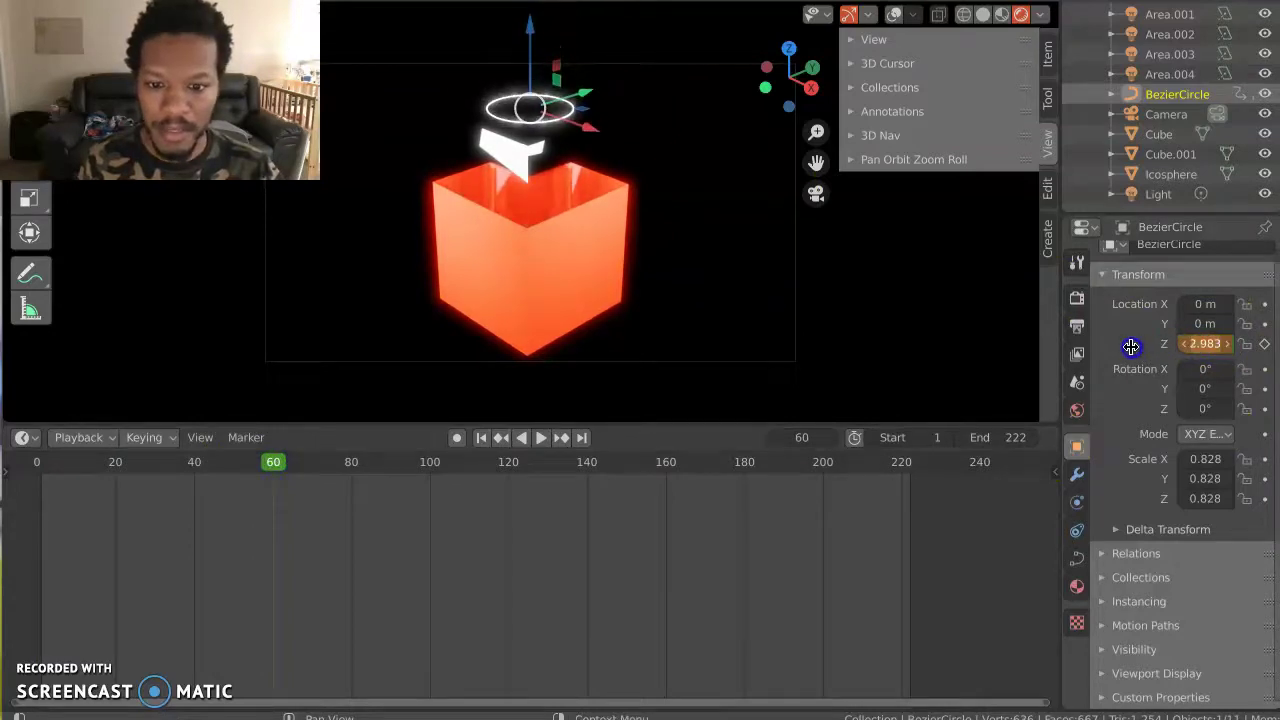
key(i)
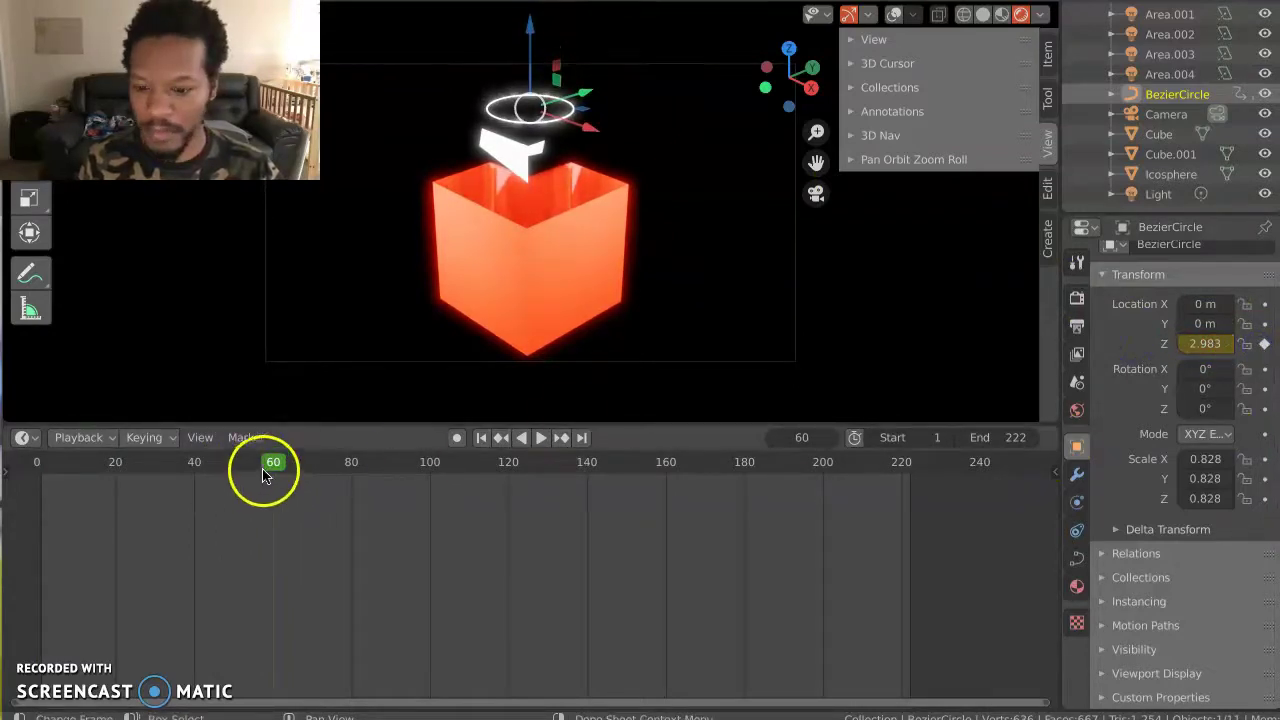
drag(266, 471, 36, 466)
key(space)
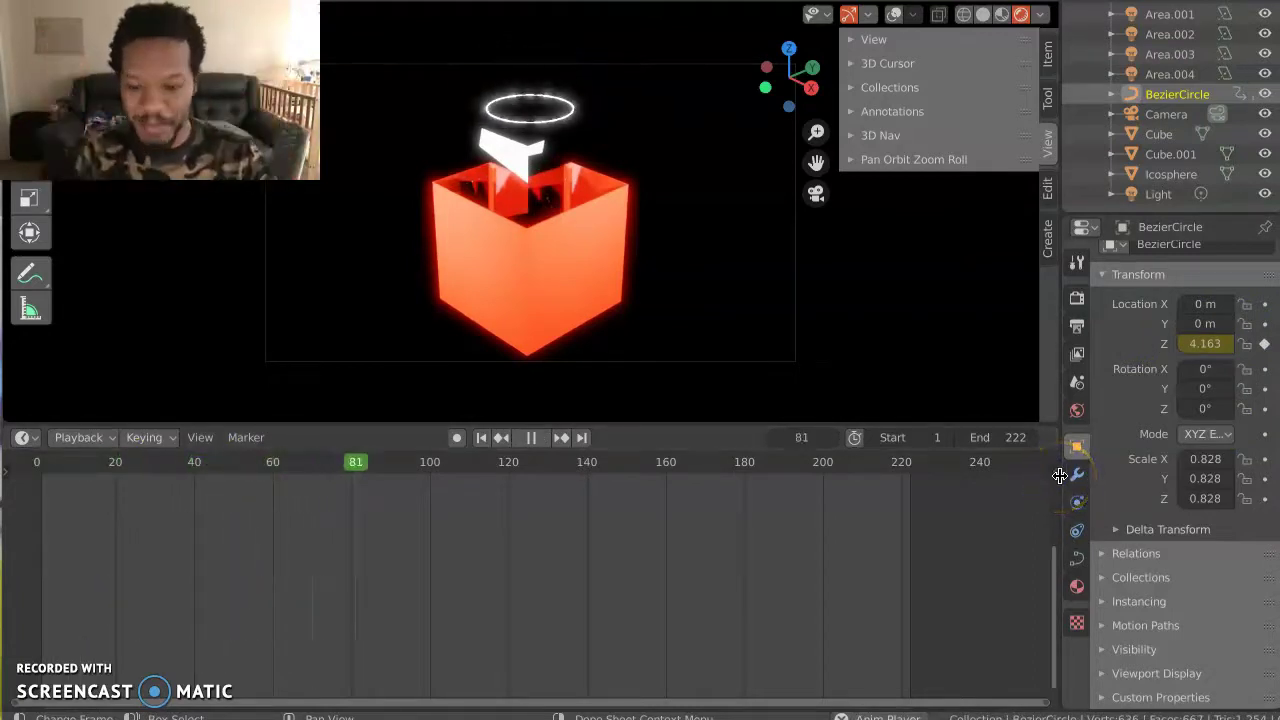
key(space)
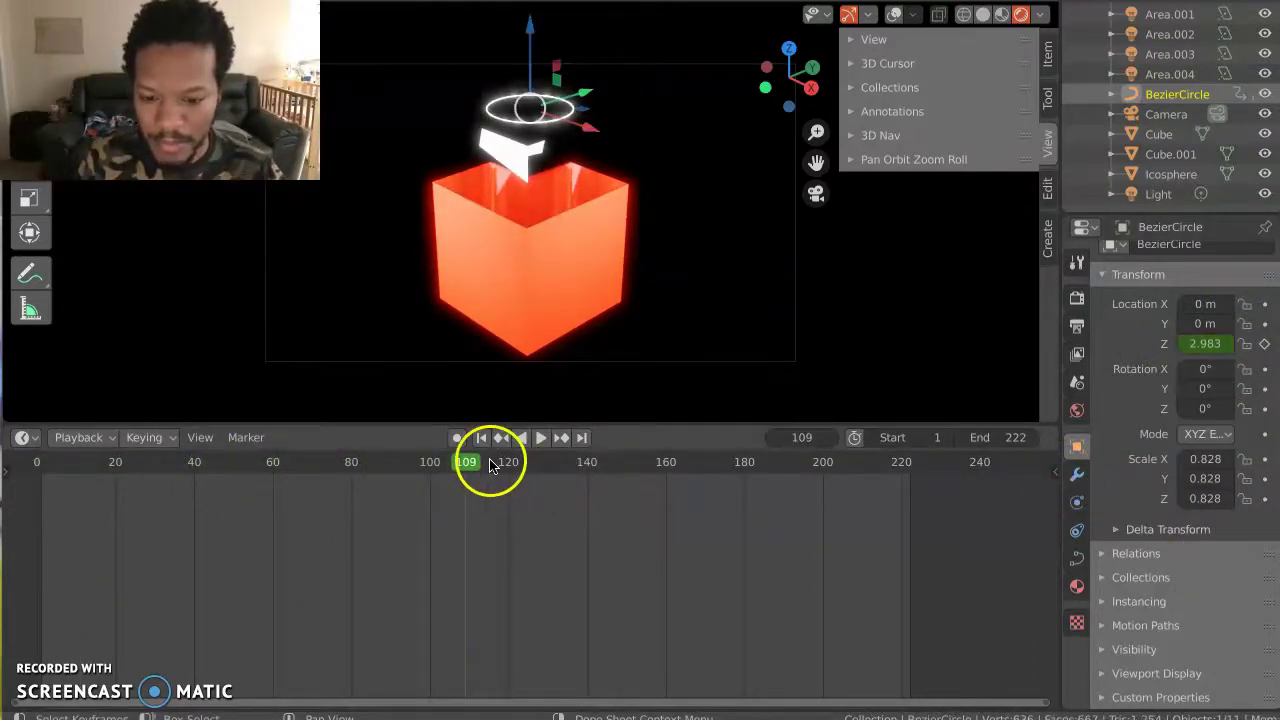
Step: Keyframe the Icosphere's starting Z location of 0.336 near frame 60
drag(230, 455, 268, 453)
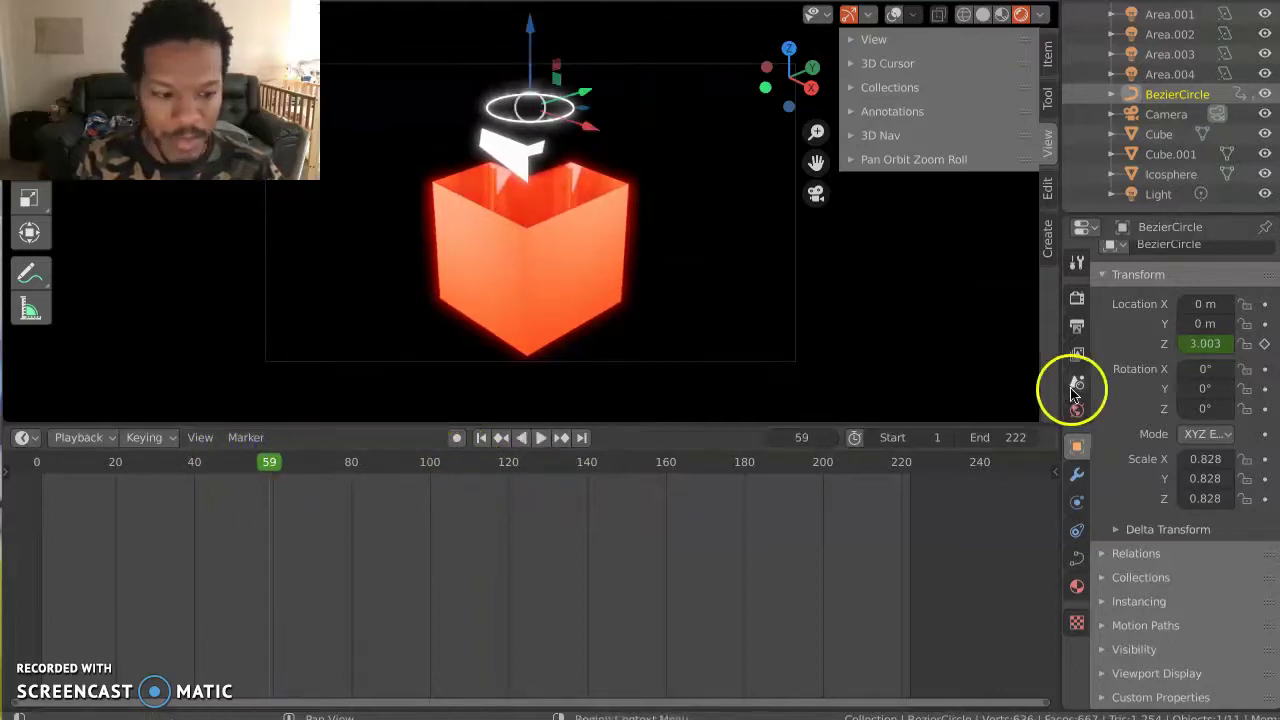
click(1163, 176)
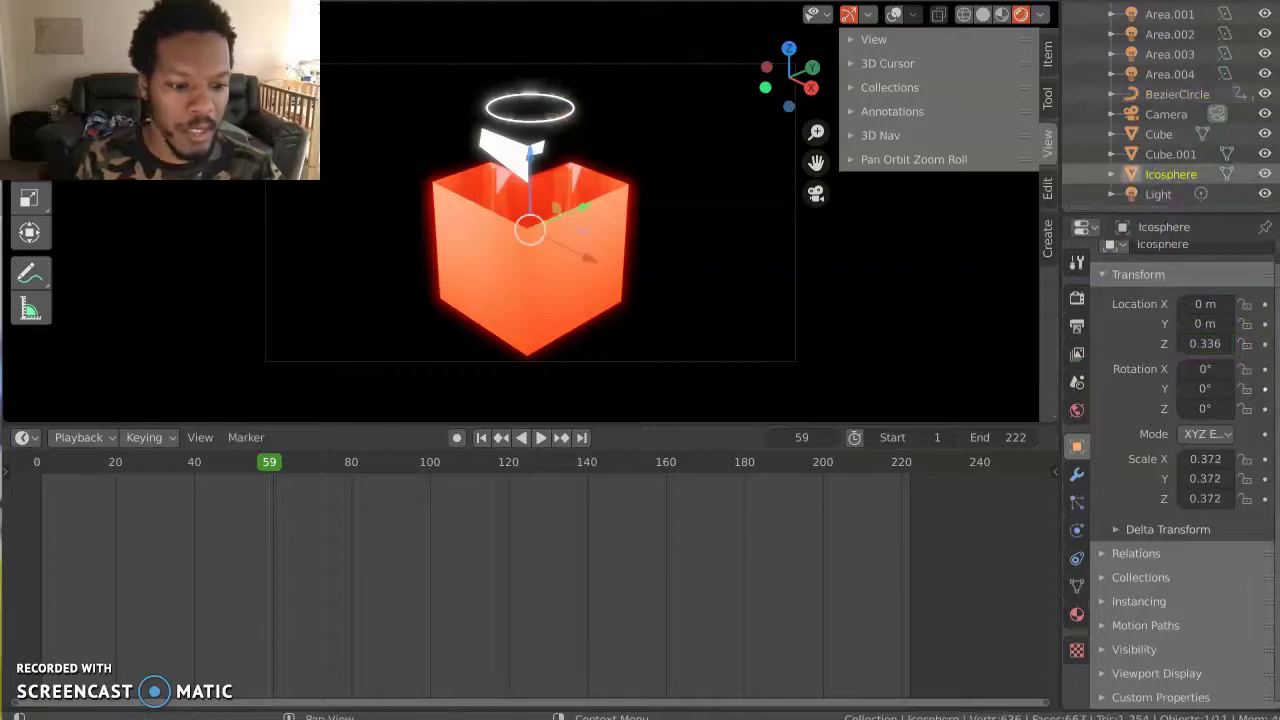
click(351, 470)
Step: At frame 140, raise the Icosphere to a Z location of 3.311, keyframe it, and play back the rise
drag(272, 467, 586, 471)
key(space)
click(567, 228)
key(space)
drag(535, 167, 535, 82)
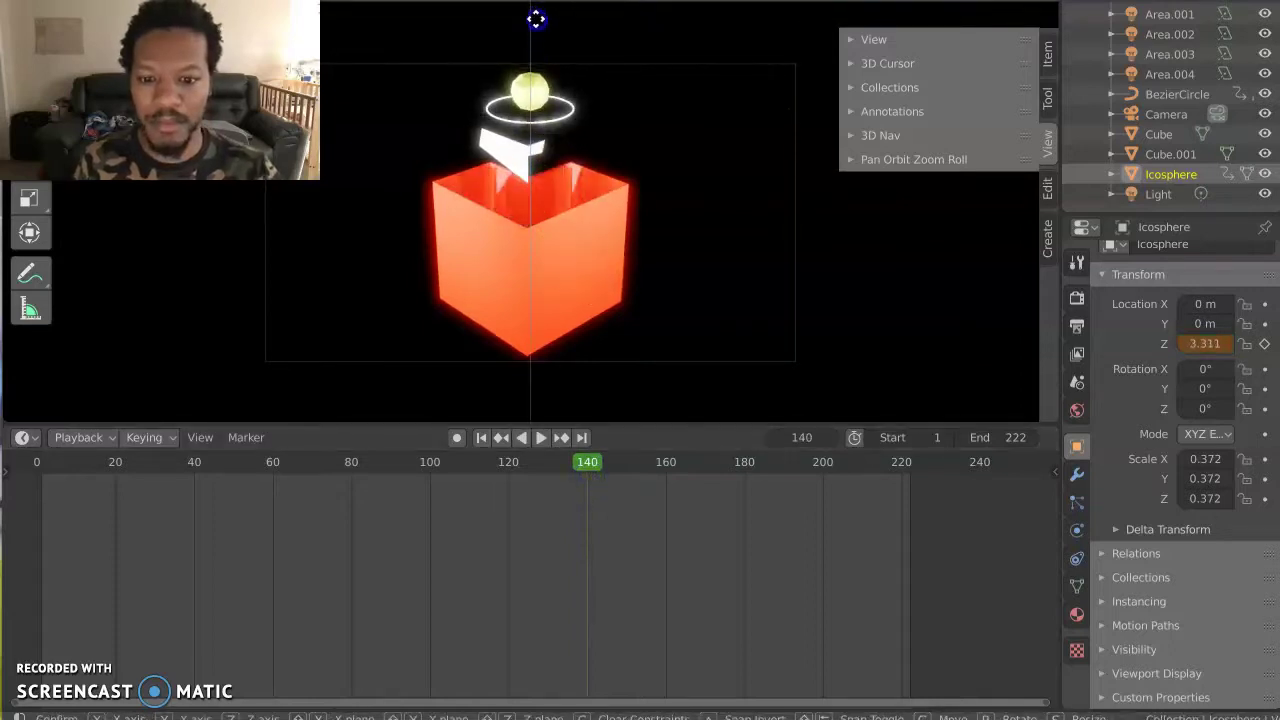
drag(536, 18, 536, 18)
click(1264, 343)
click(548, 440)
drag(265, 472, 40, 470)
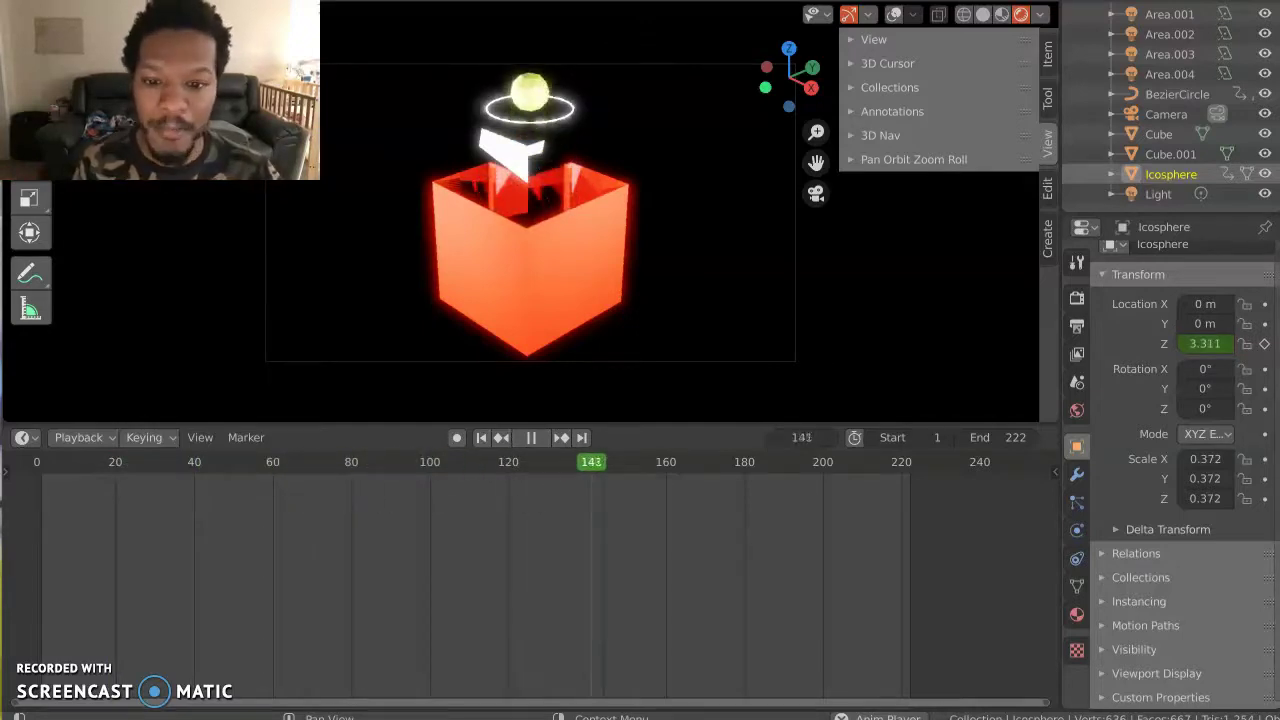
key(space)
Step: Keyframe the Icosphere's Z rotation at 0° on frame 60 and at -209° on frame 222
drag(679, 464, 275, 467)
key(space)
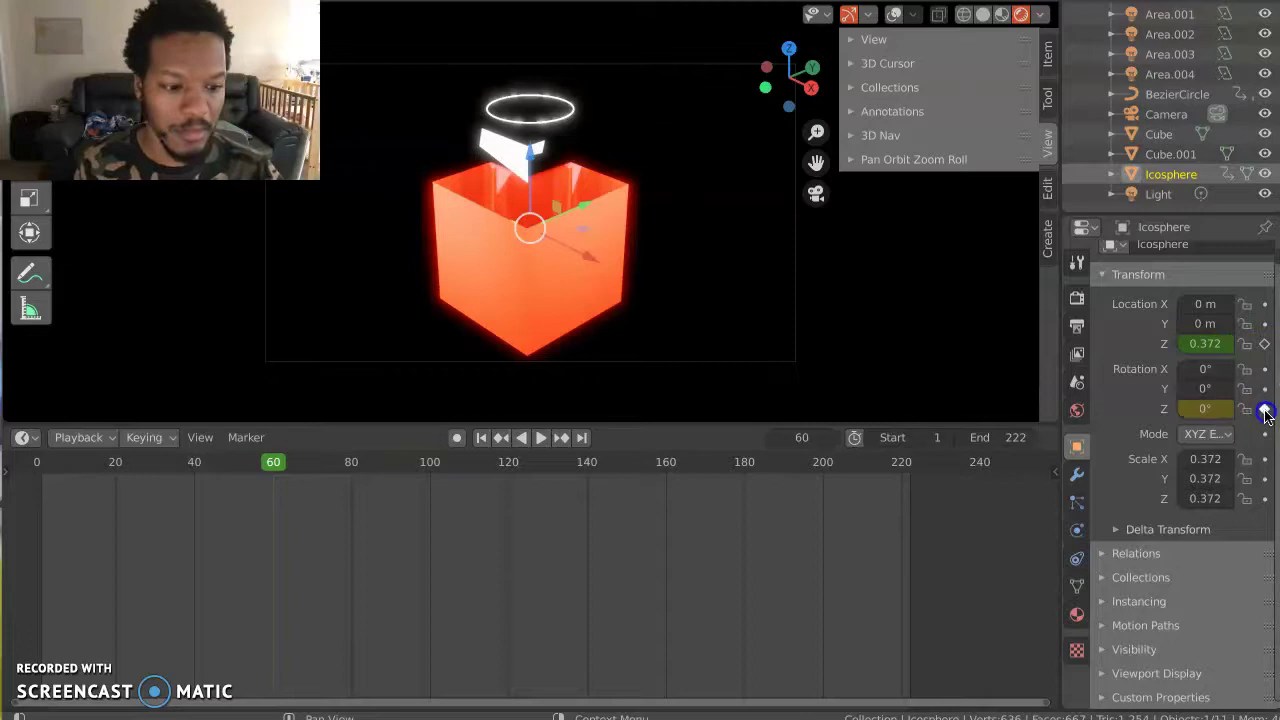
drag(274, 463, 818, 478)
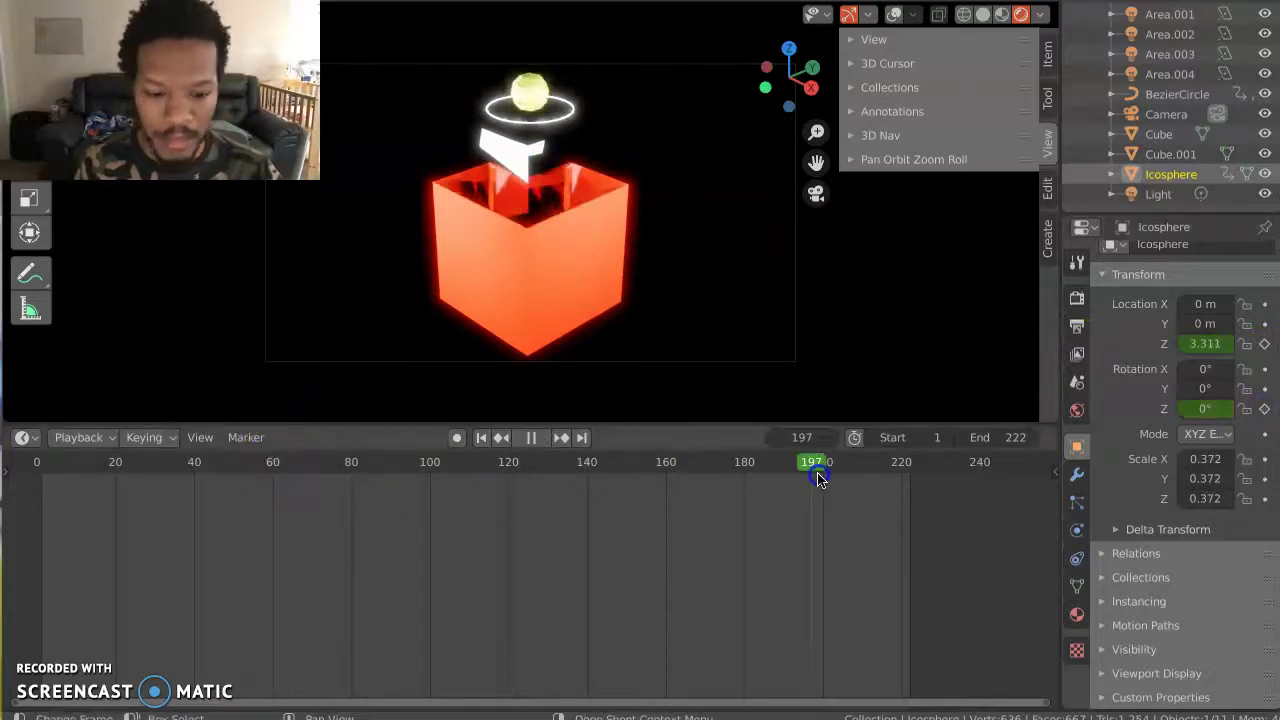
drag(901, 465, 907, 465)
drag(1200, 409, 148, 366)
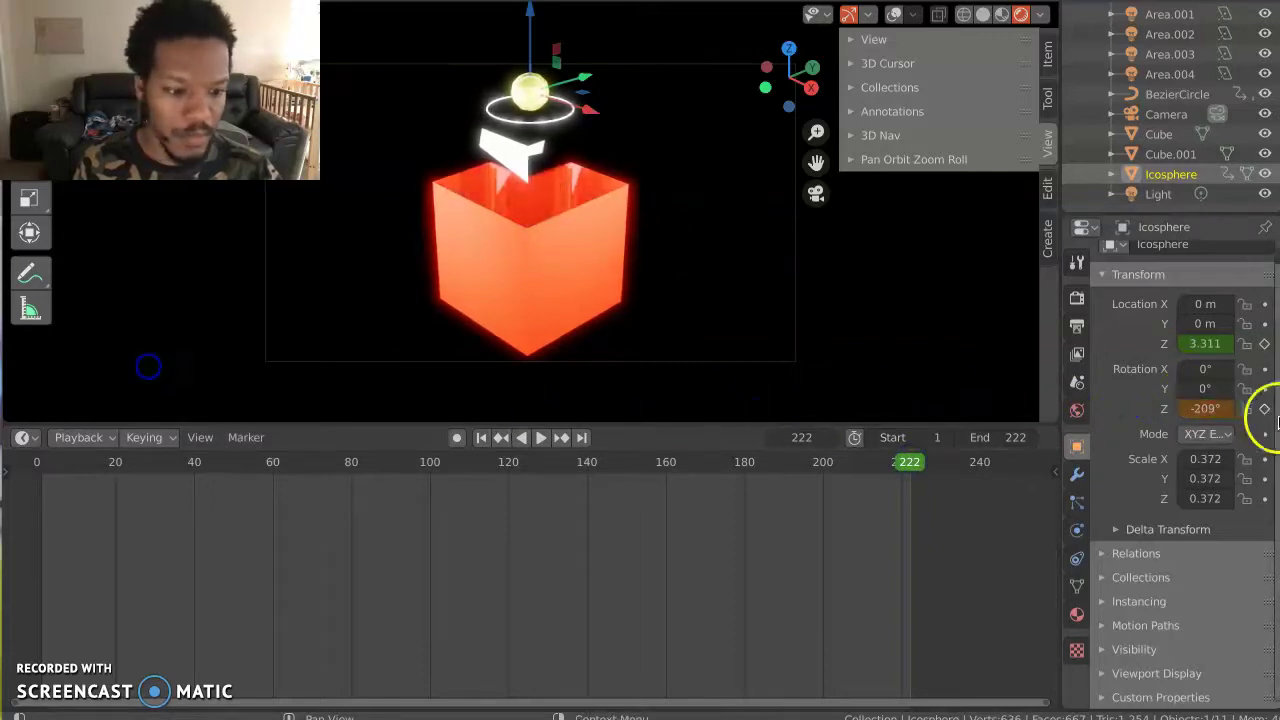
click(1265, 410)
Step: Play back the animation to check the ring's descent and the ball's rise and rotation
key(space)
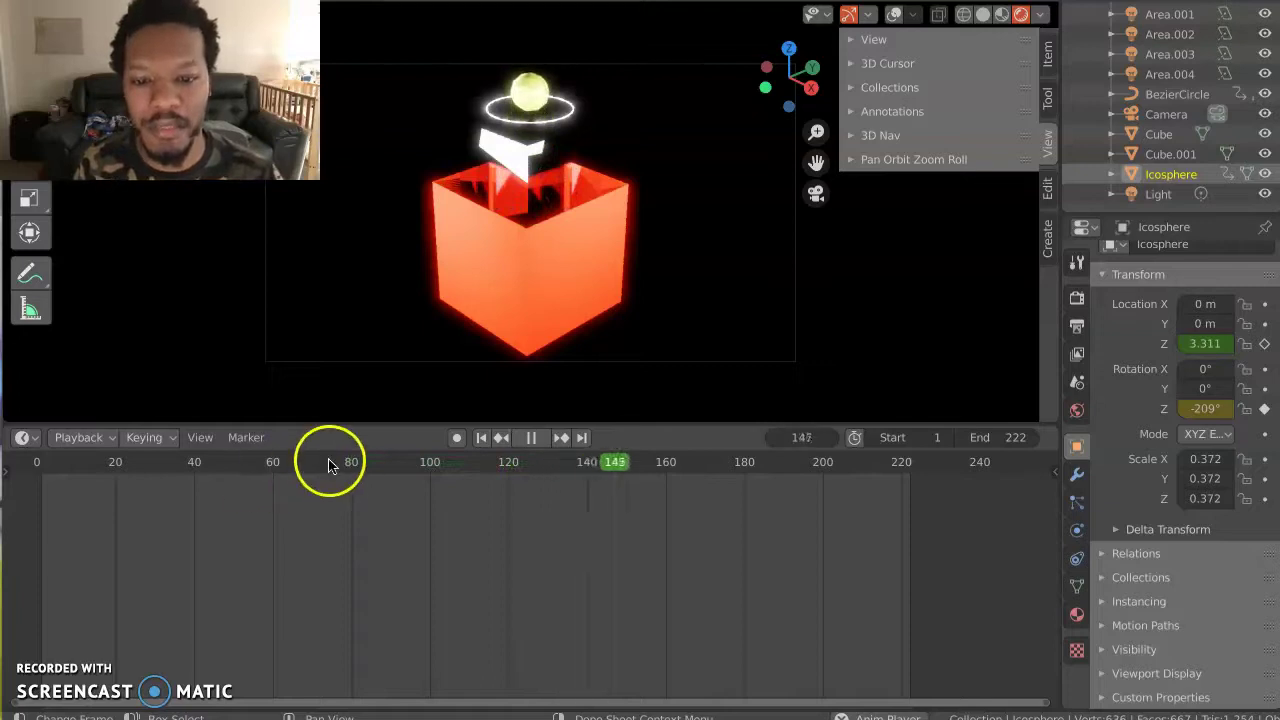
key(space)
click(707, 250)
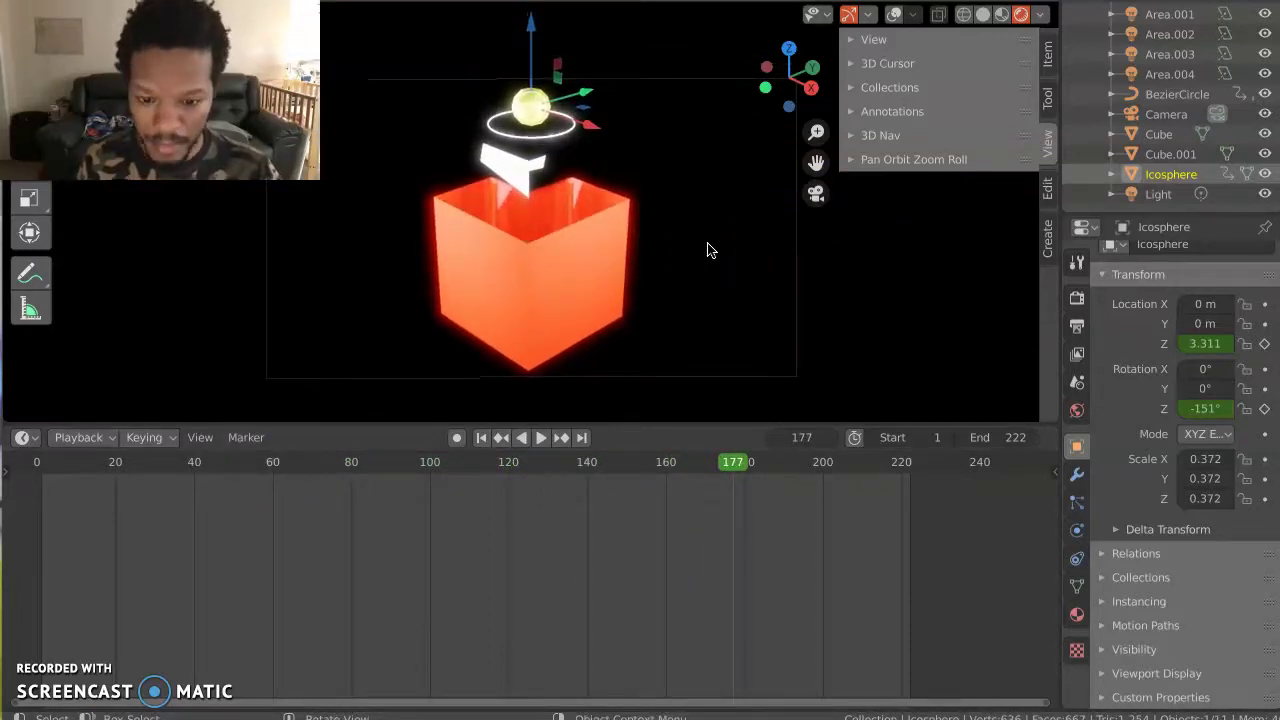
key(space)
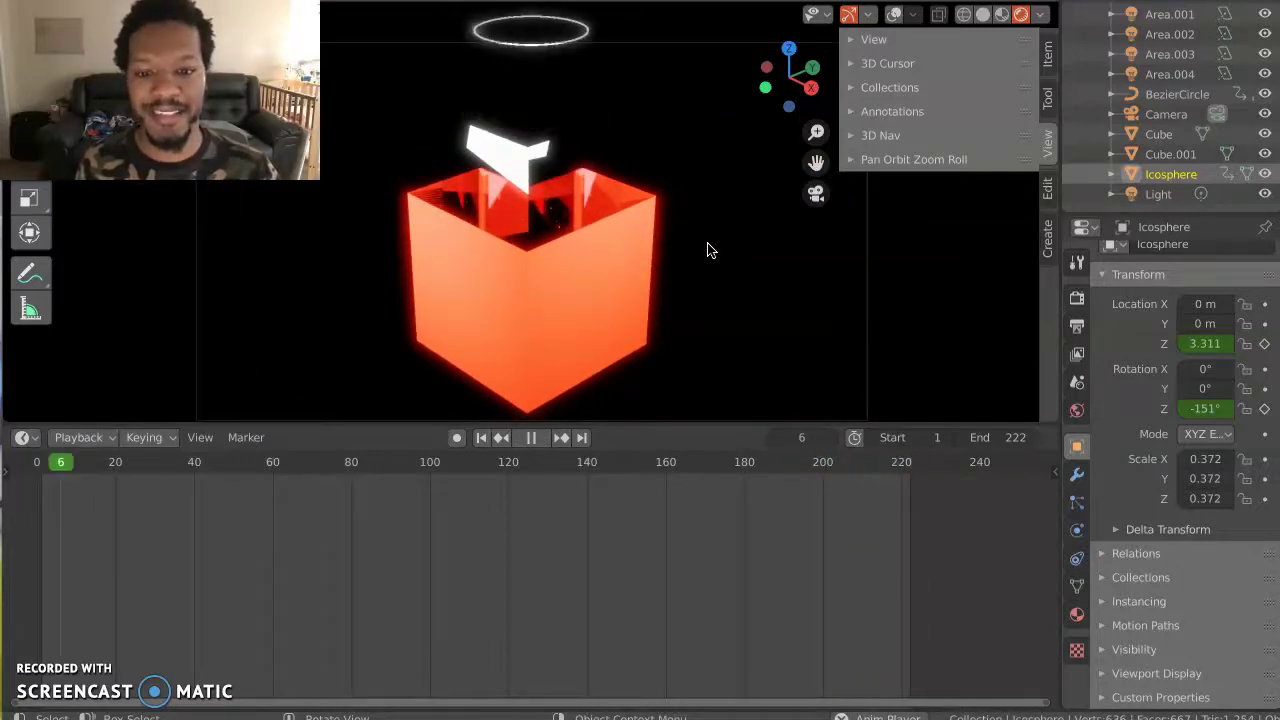
click(561, 232)
key(space)
Step: Raise the outer box, Cube.001, by about 0.132 m along Z
click(542, 252)
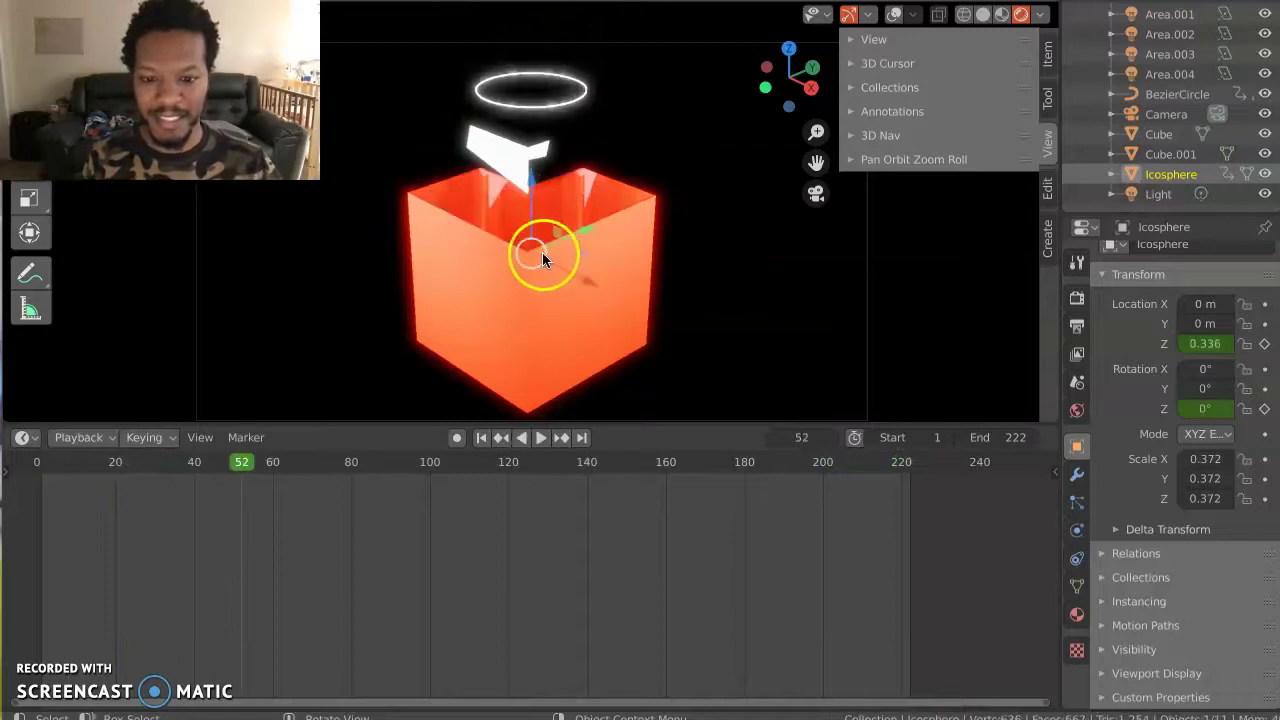
mouse_move(530, 205)
mouse_down()
mouse_move(522, 257)
mouse_move(527, 196)
mouse_up()
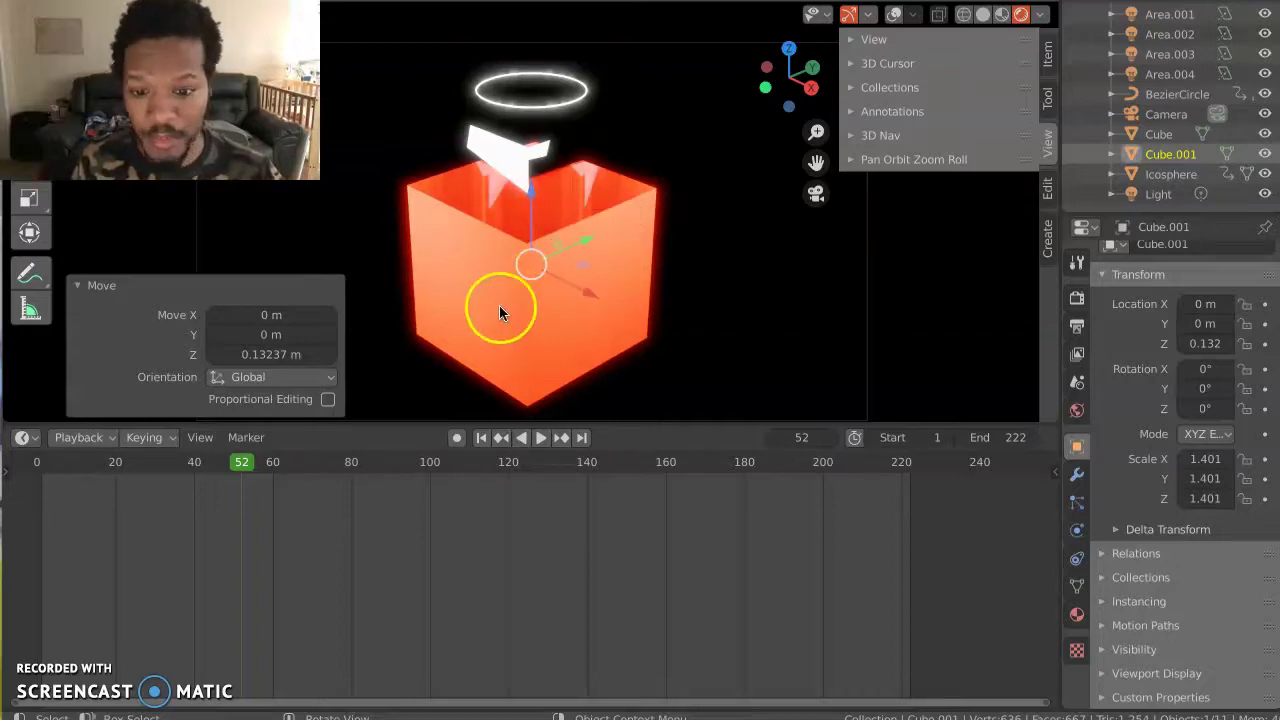
Step: Shrink the timeline area to enlarge the 3D view, and review the animation up to frame 200
drag(257, 459, 542, 465)
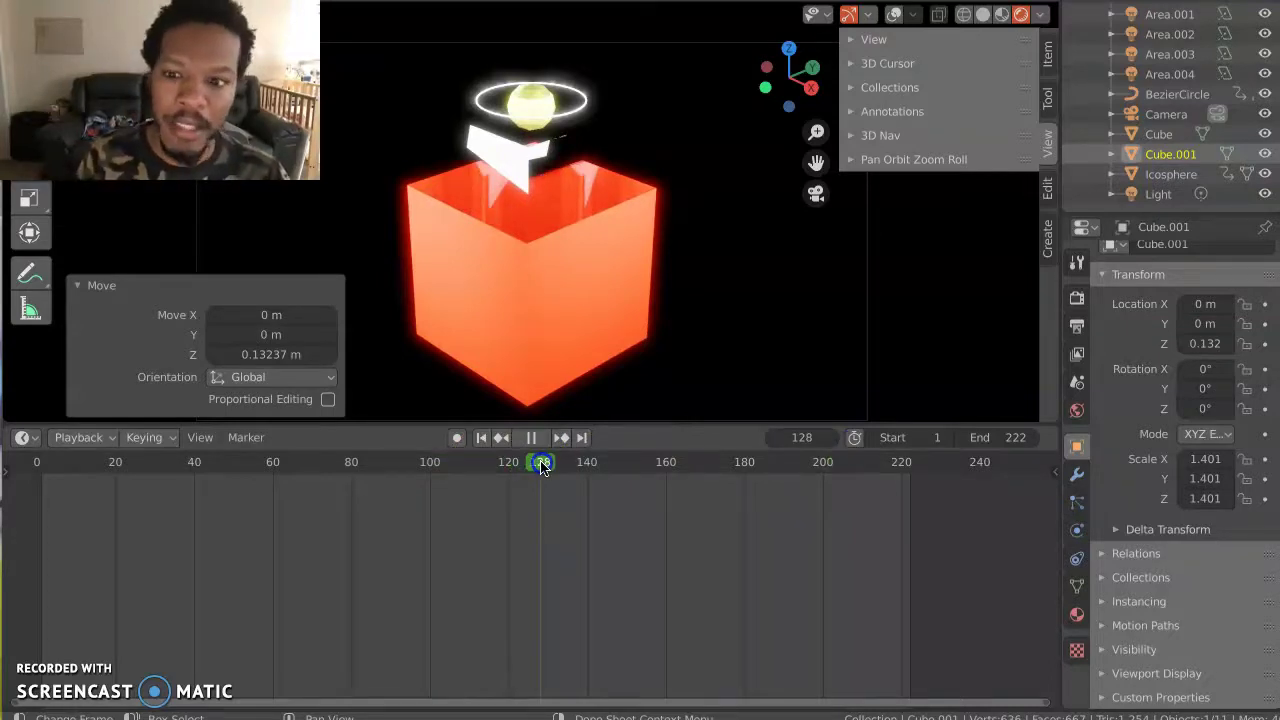
key(space)
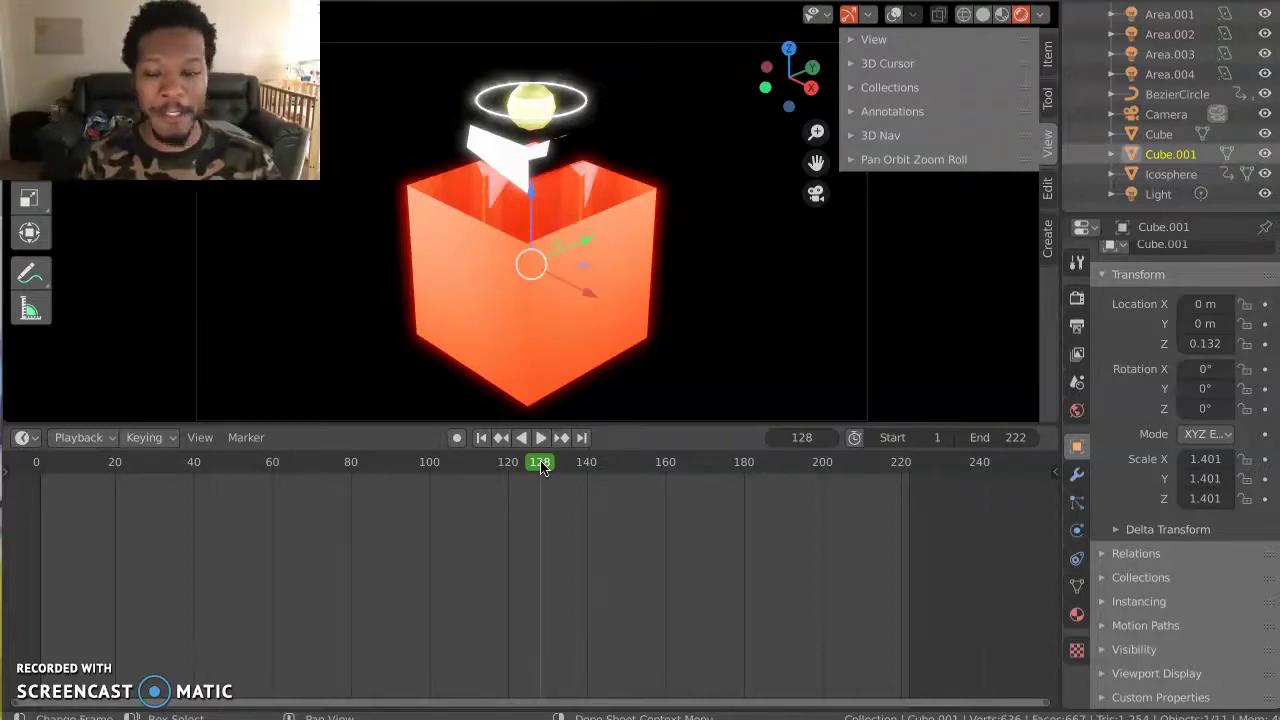
drag(583, 477, 585, 632)
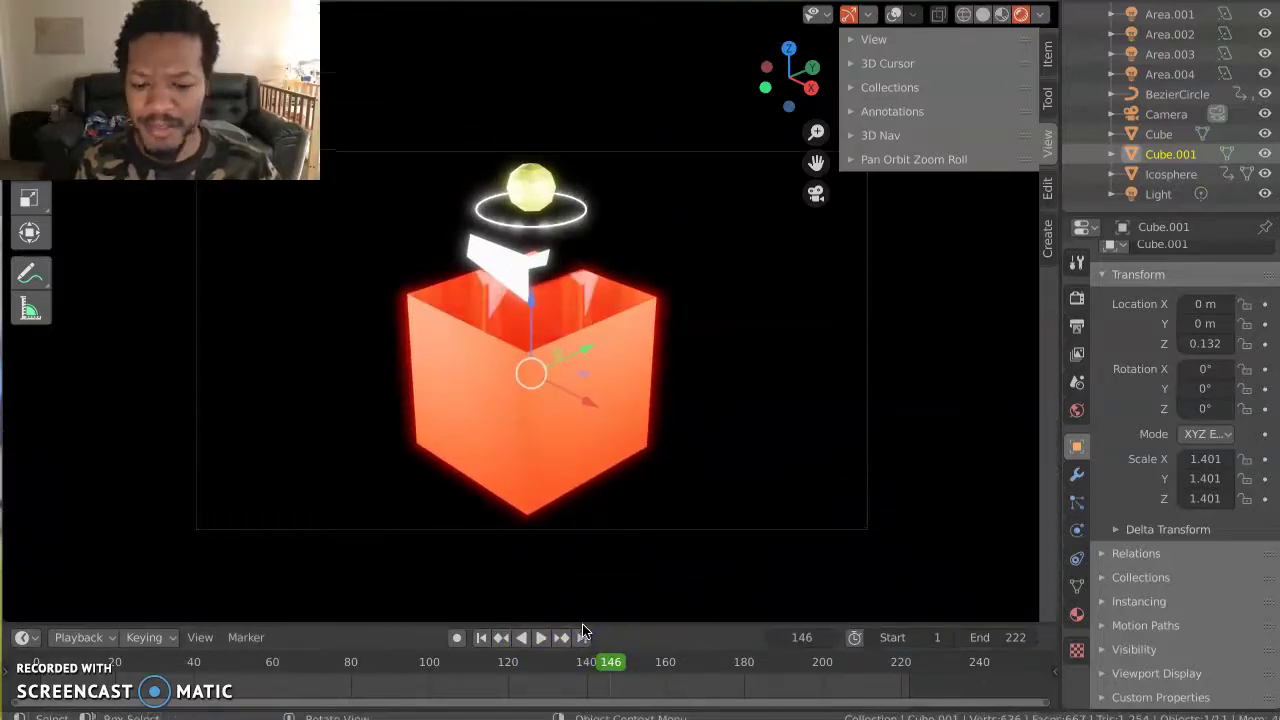
key(space)
drag(730, 665, 823, 662)
key(space)
click(698, 488)
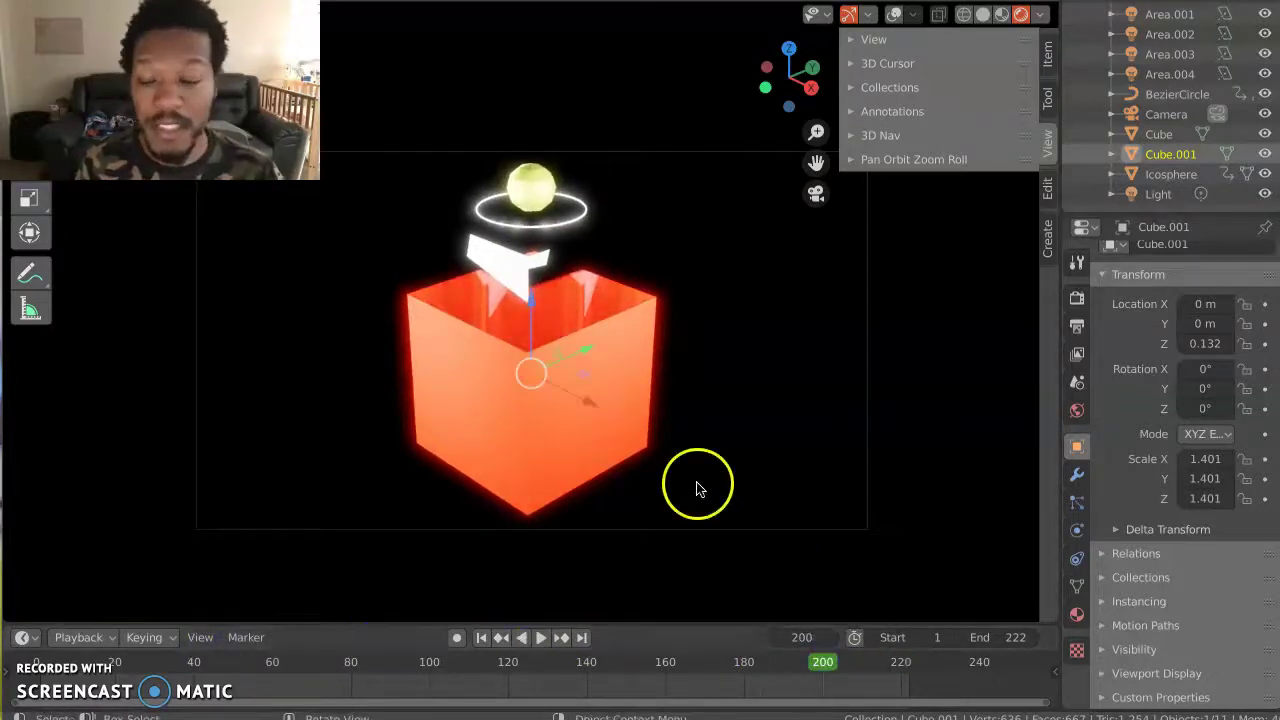
Step: Set the render output's file format to FFmpeg video
click(1077, 326)
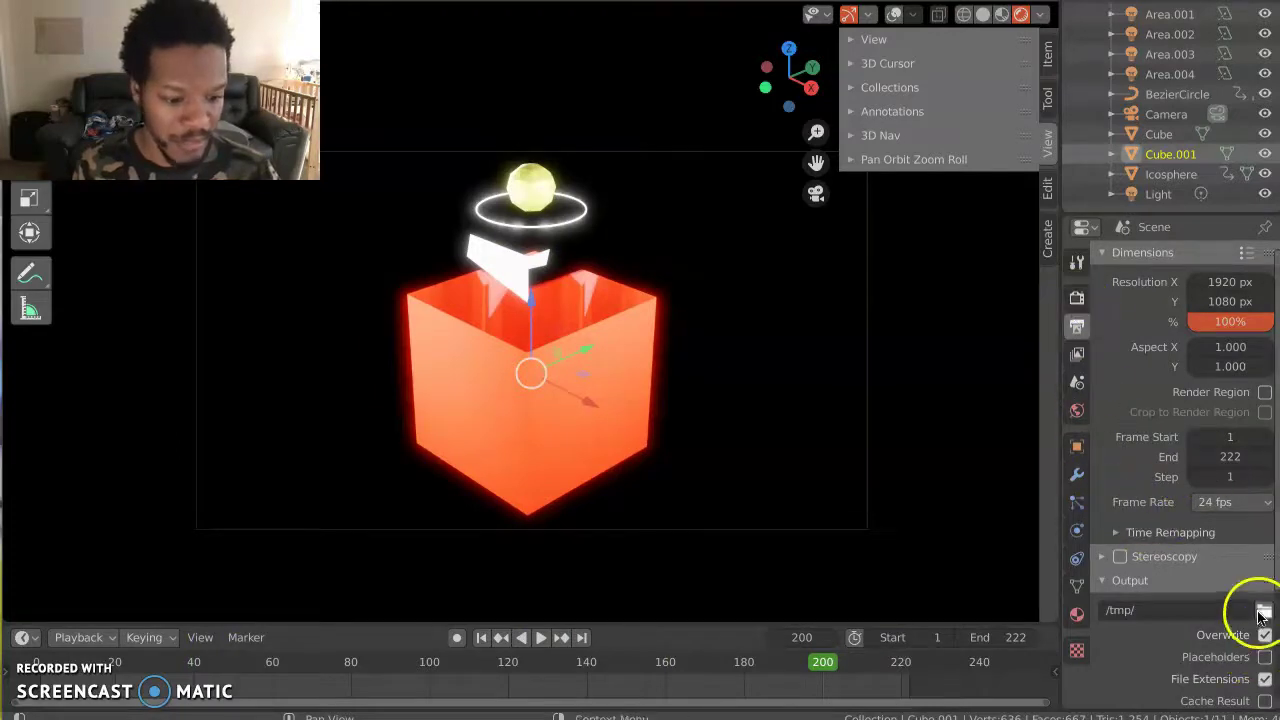
scroll(1238, 640, down, 3)
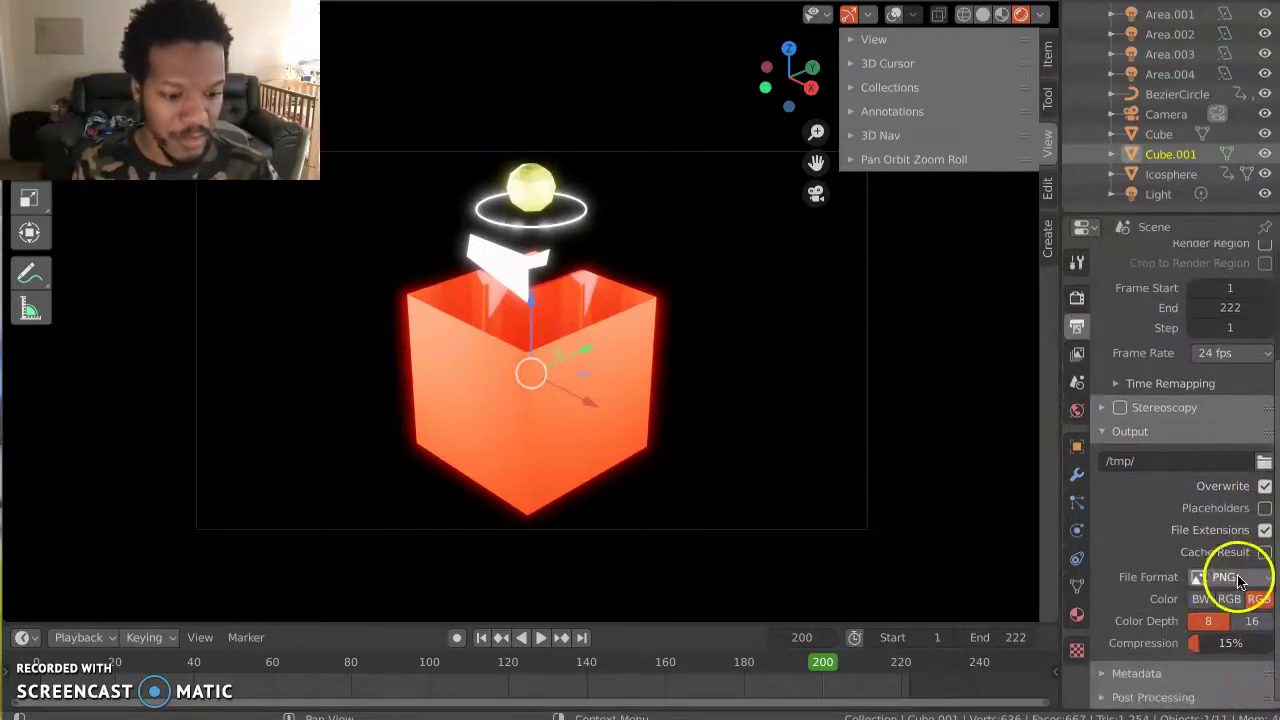
click(1236, 578)
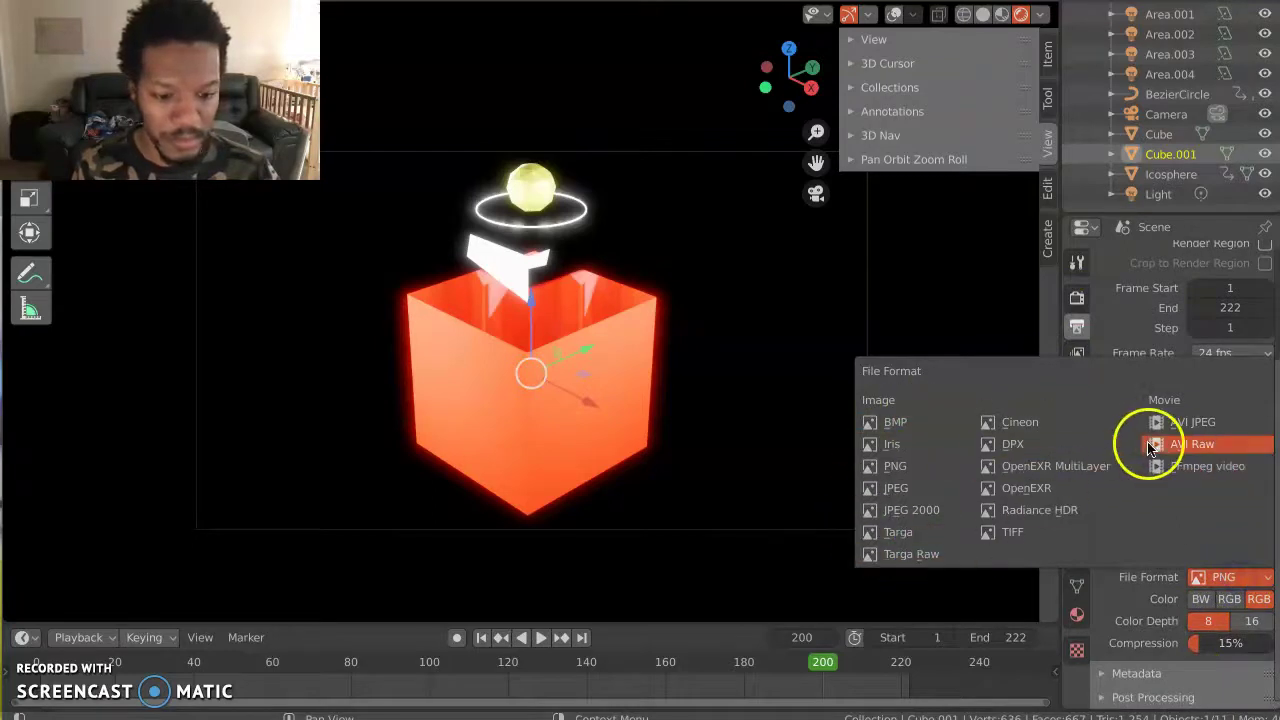
click(1170, 464)
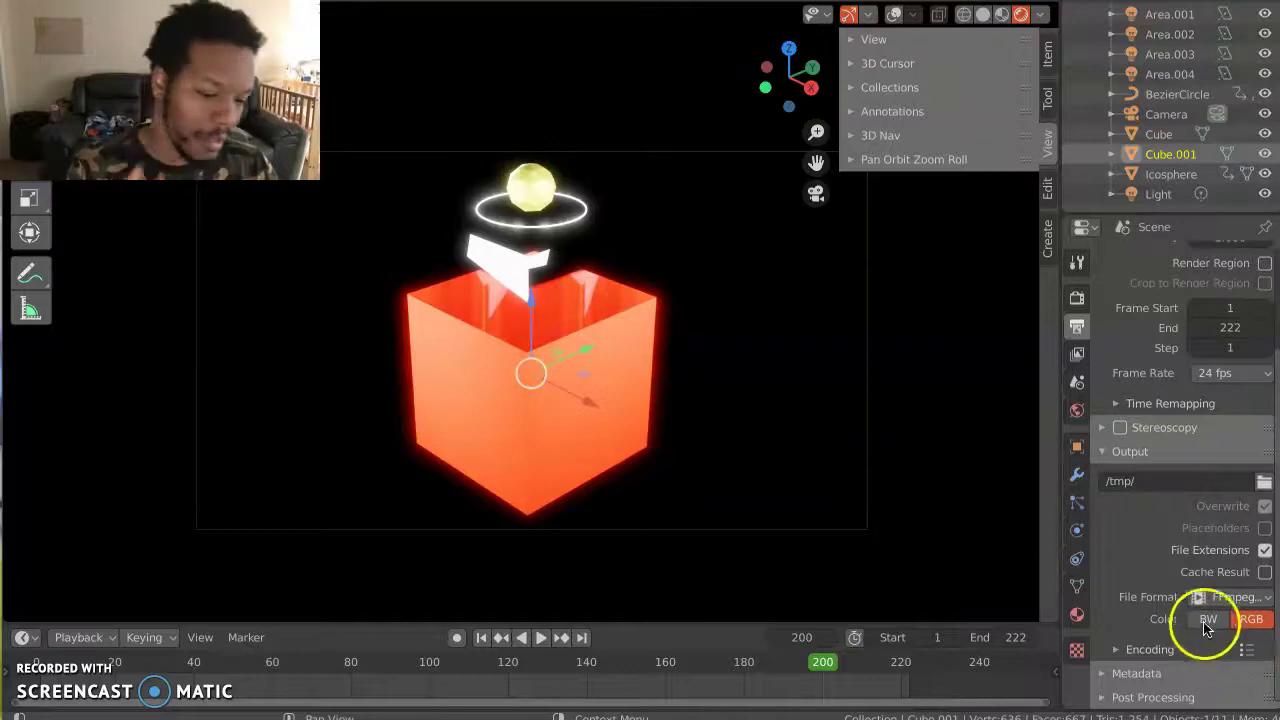
Step: Set the video encoding container to MPEG-4 and the output quality to Perceptually Lossless
click(1118, 649)
scroll(1148, 641, down, 5)
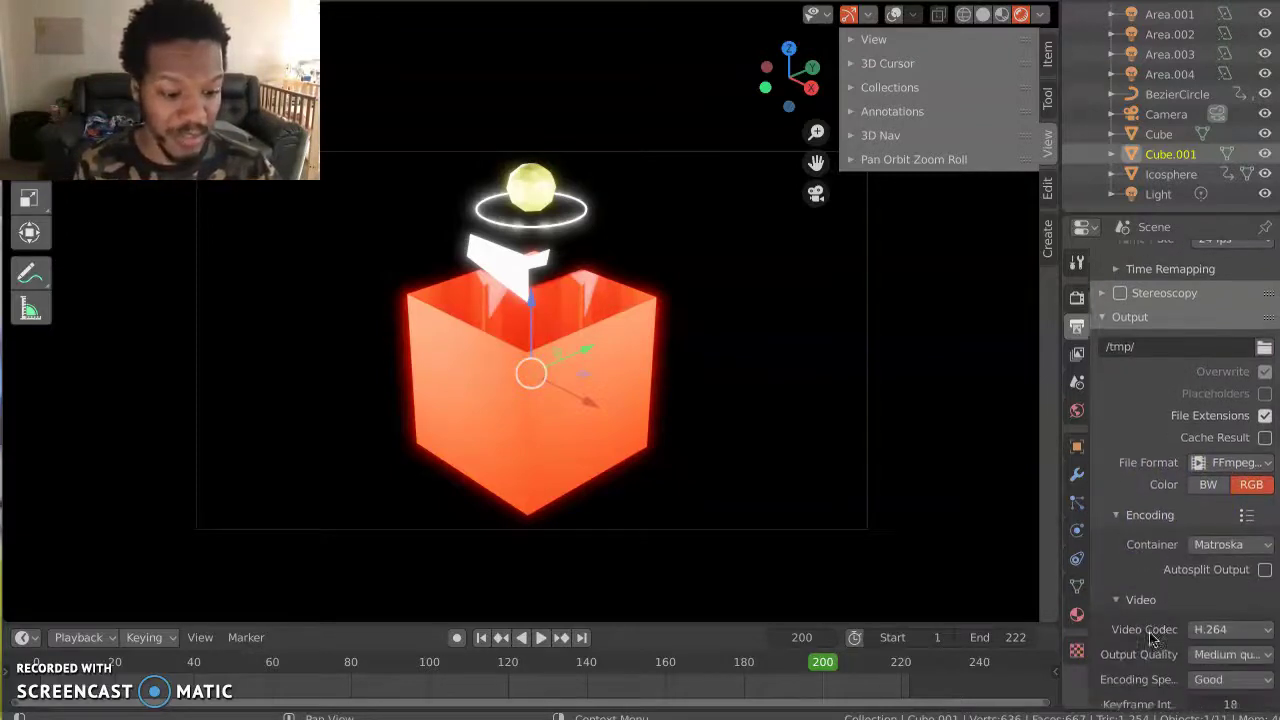
click(1228, 483)
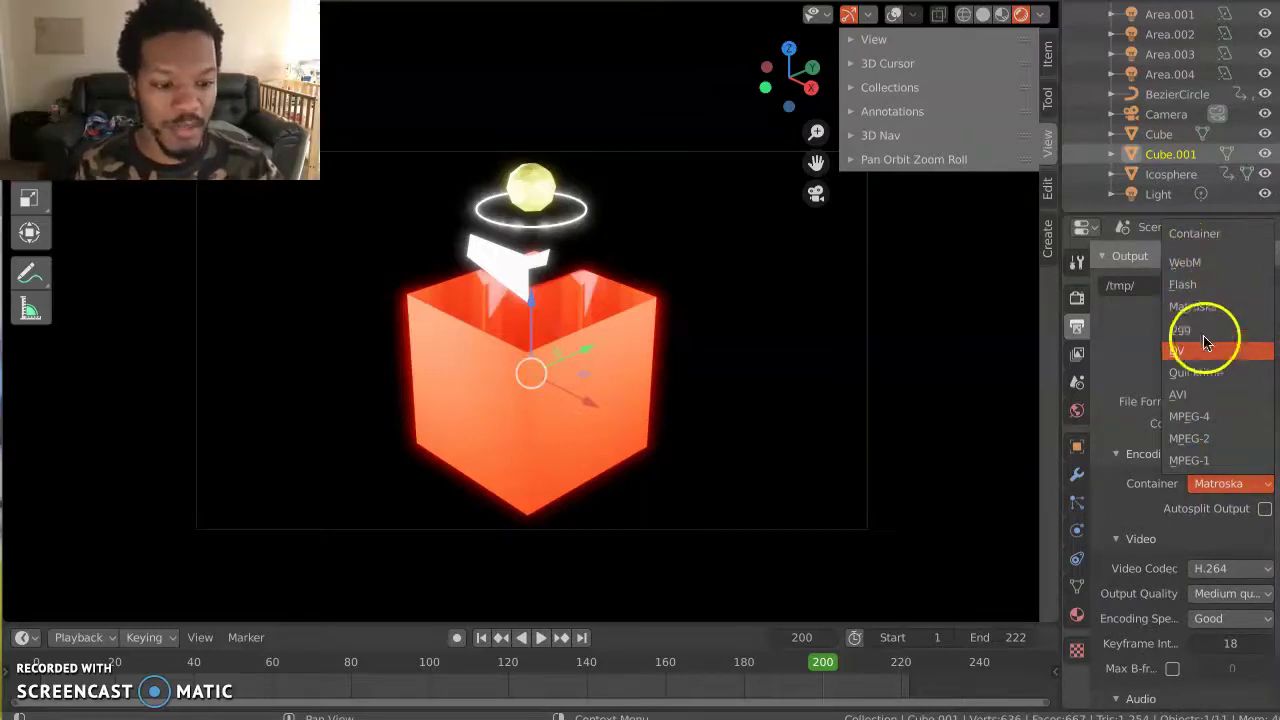
click(1200, 416)
click(1236, 596)
click(1225, 524)
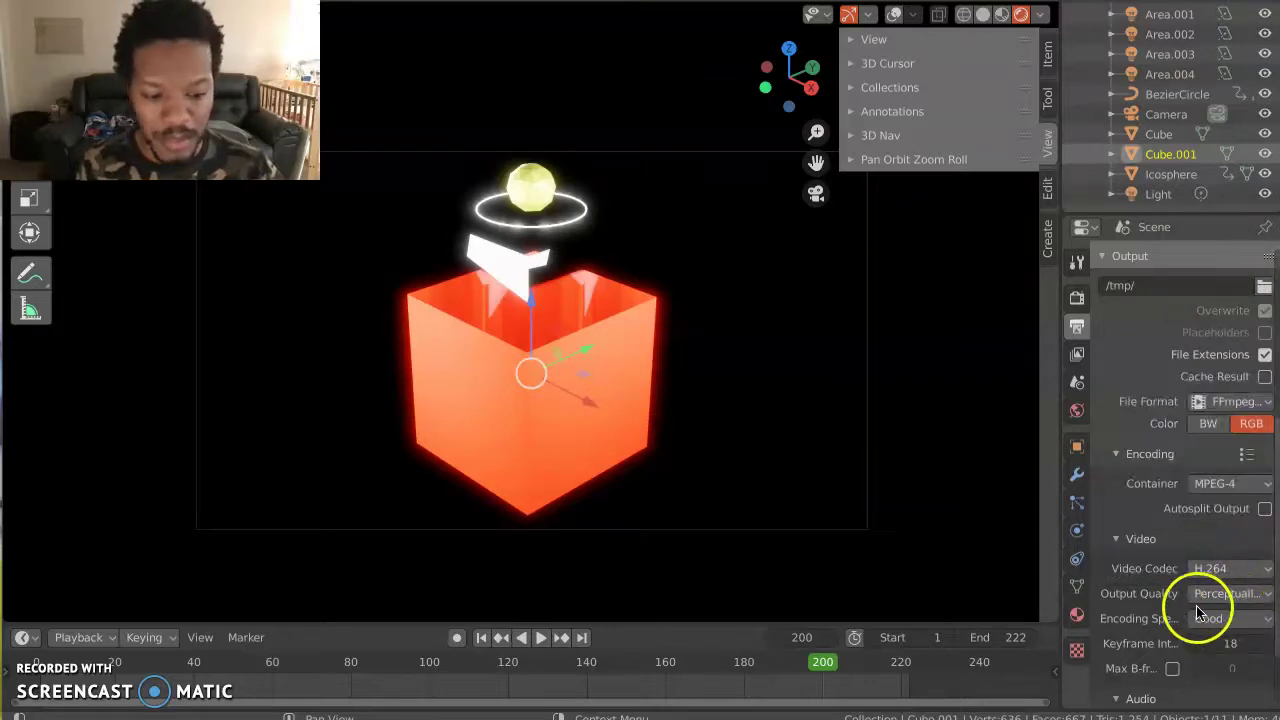